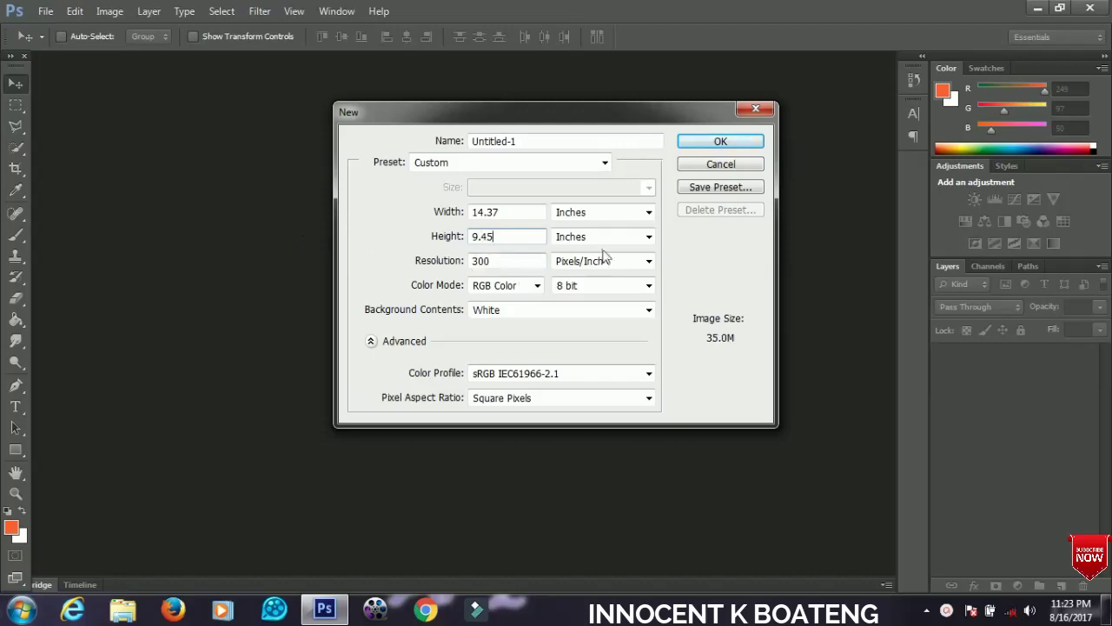
# Create a white 14.37 × 9.45 inch RGB document at 300 pixels/inch and fit it on screen
pyautogui.click(735, 148)
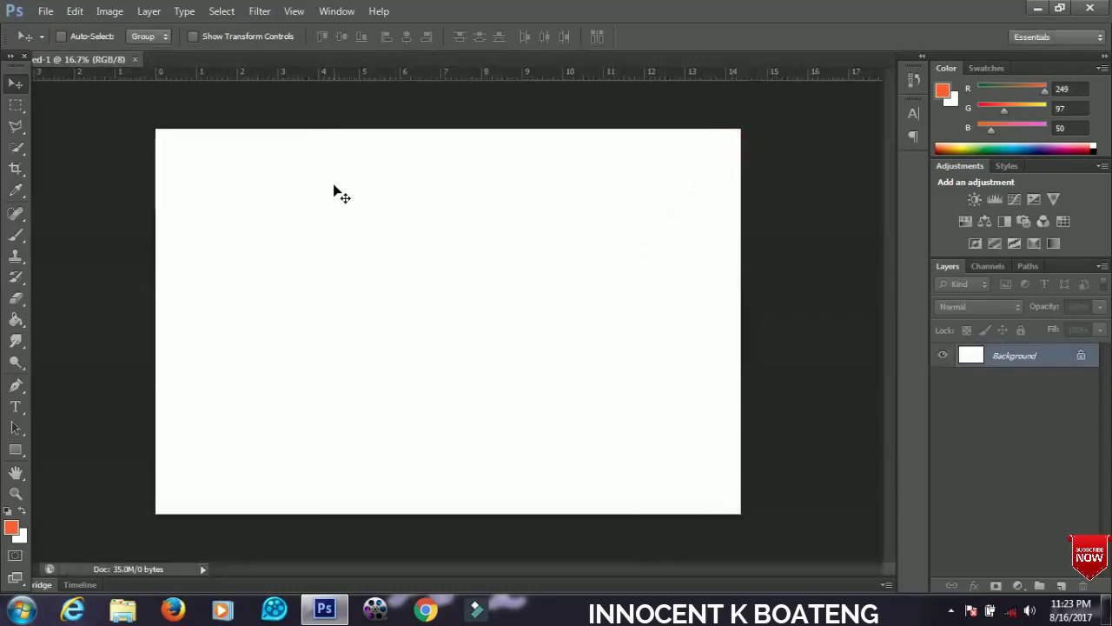
pyautogui.hotkey('ctrl', '0')
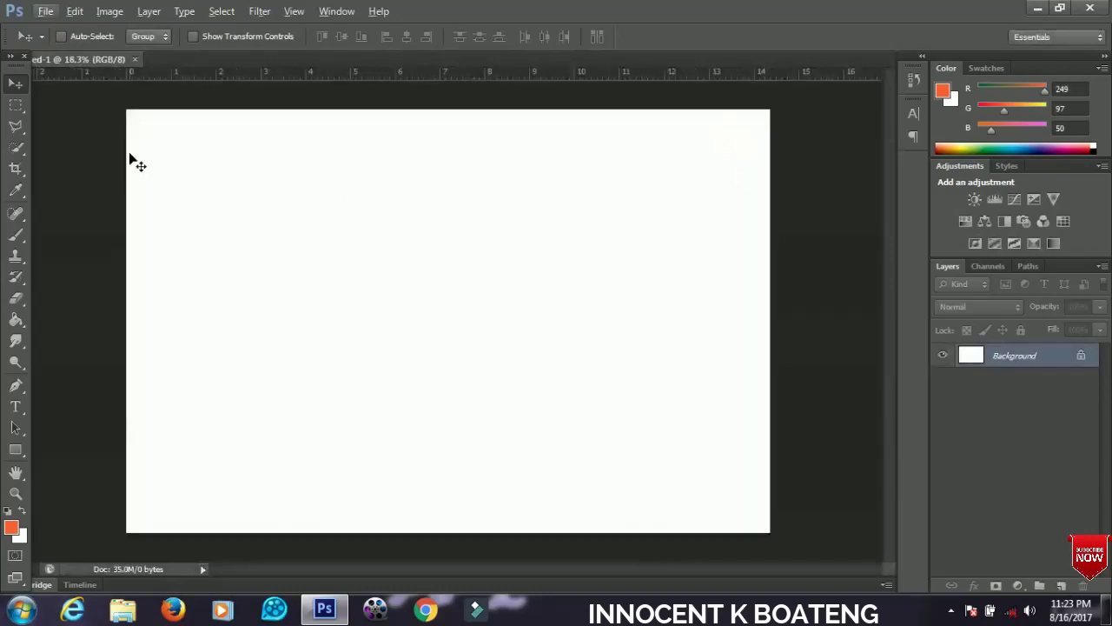
# Add two vertical guides at 49% and 51% of the canvas width to mark the central strip
pyautogui.click(296, 11)
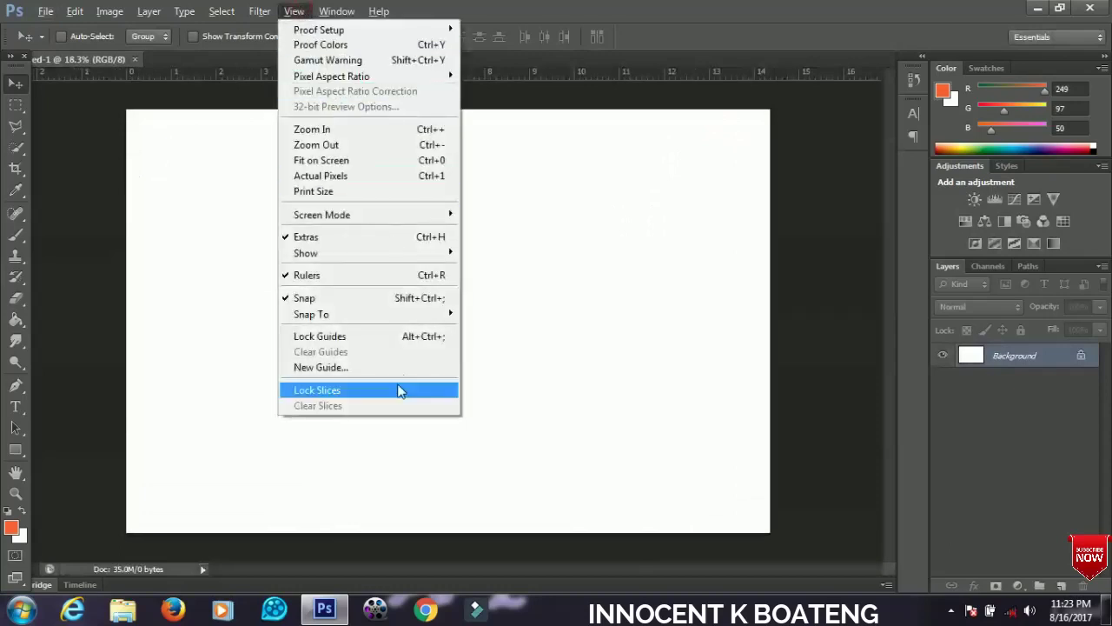
pyautogui.click(367, 371)
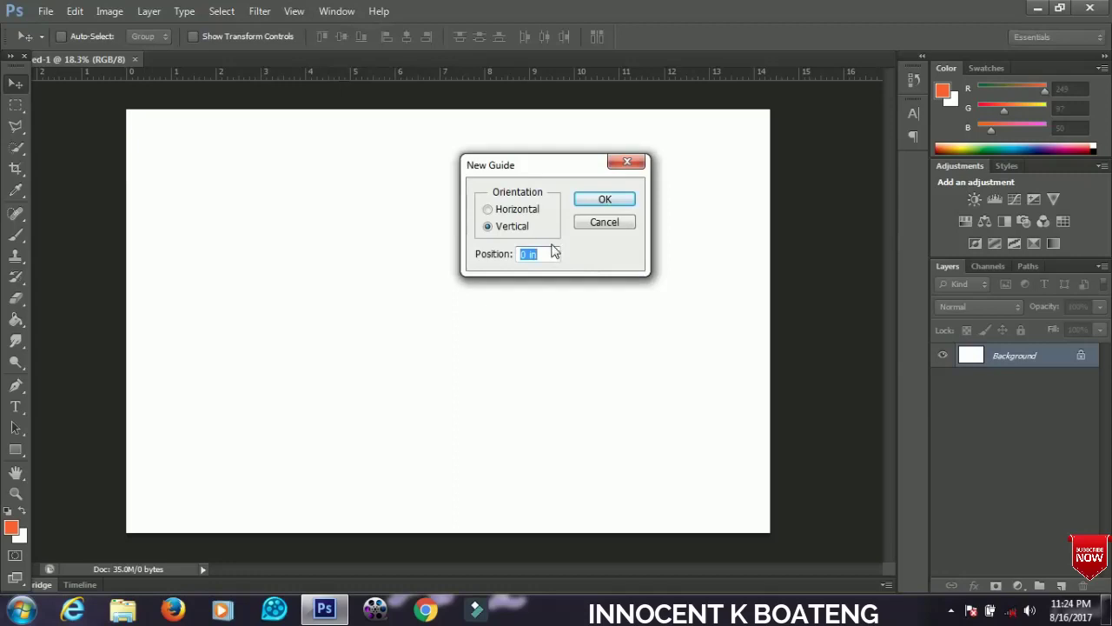
pyautogui.write('49')
pyautogui.click(600, 200)
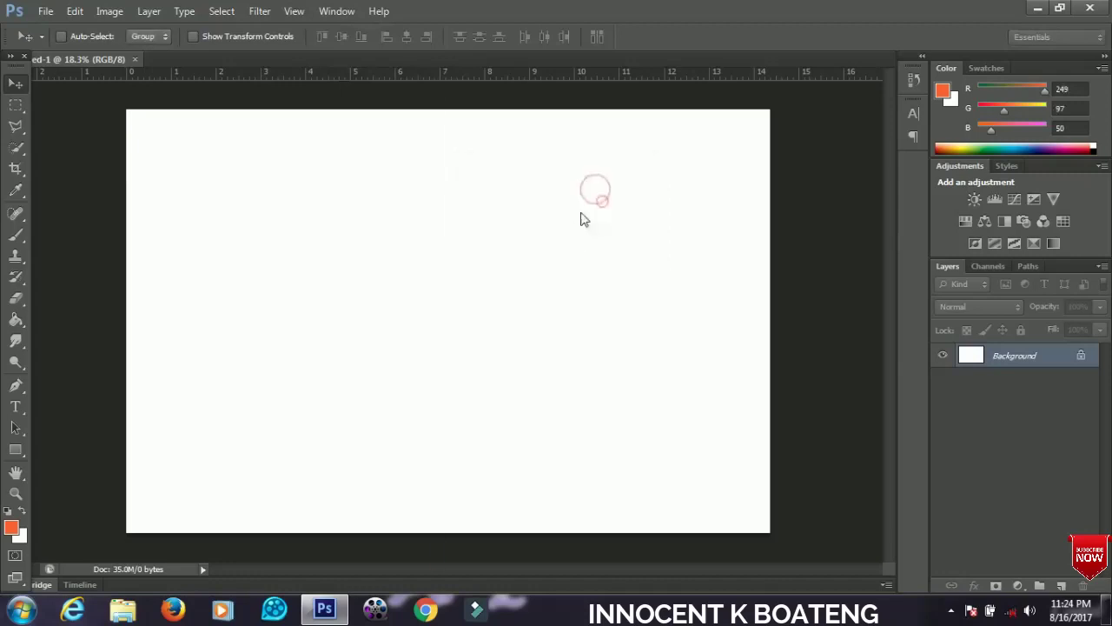
pyautogui.click(294, 13)
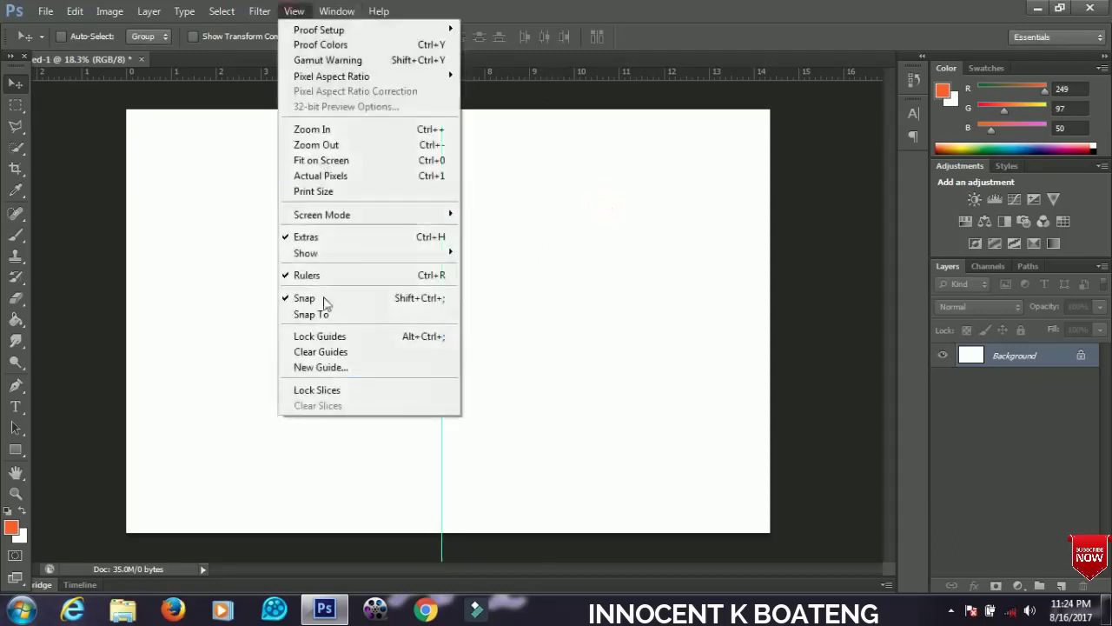
pyautogui.click(360, 366)
pyautogui.write('51%')
pyautogui.click(604, 199)
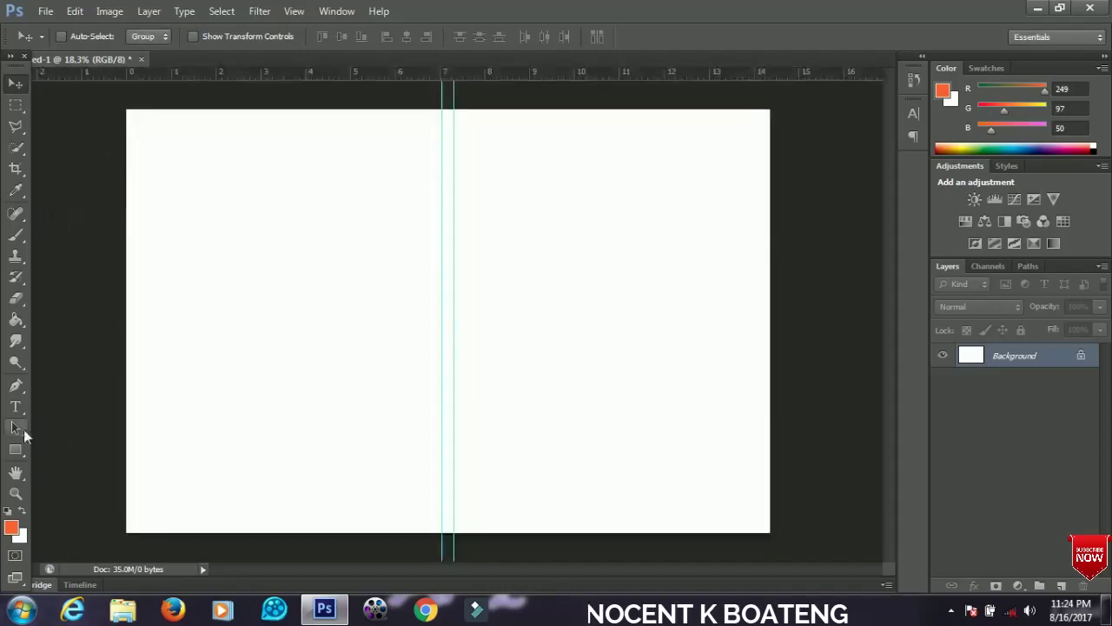
# Add vertical margin guides at 1% and 99% of the canvas width
pyautogui.moveTo(29, 383); pyautogui.dragTo(88, 384)
pyautogui.click(171, 282)
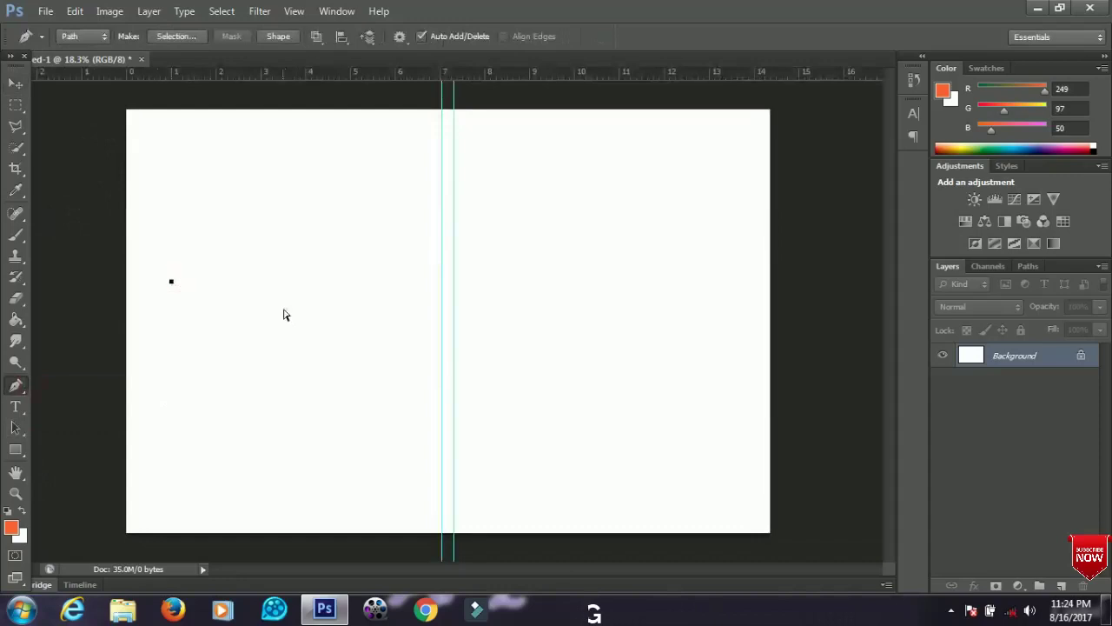
pyautogui.click(294, 11)
pyautogui.click(317, 369)
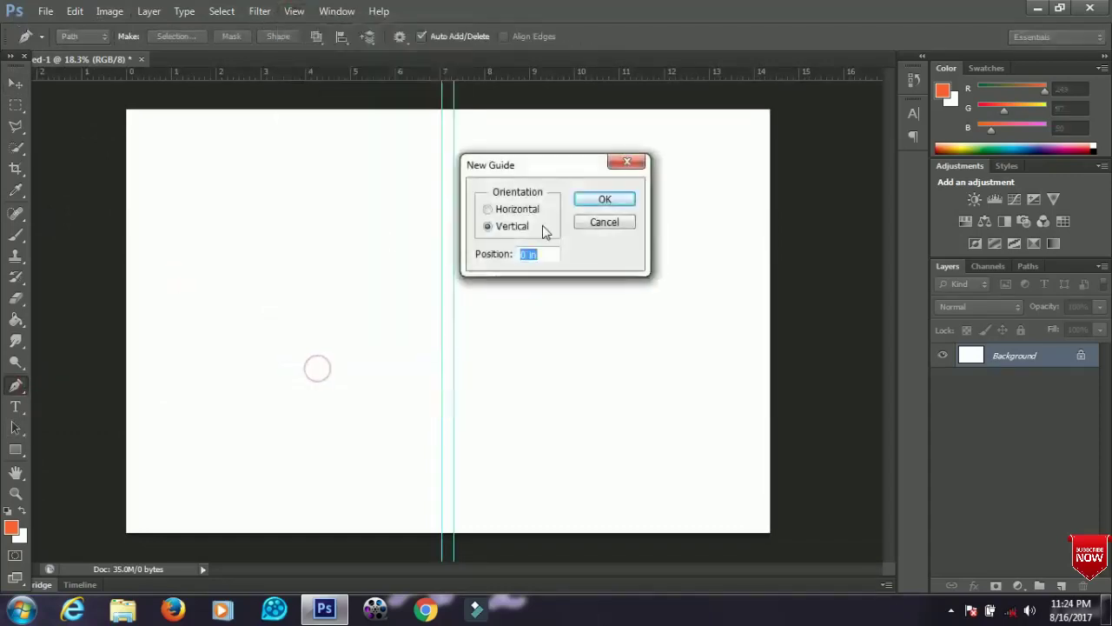
pyautogui.write('1%')
pyautogui.click(602, 199)
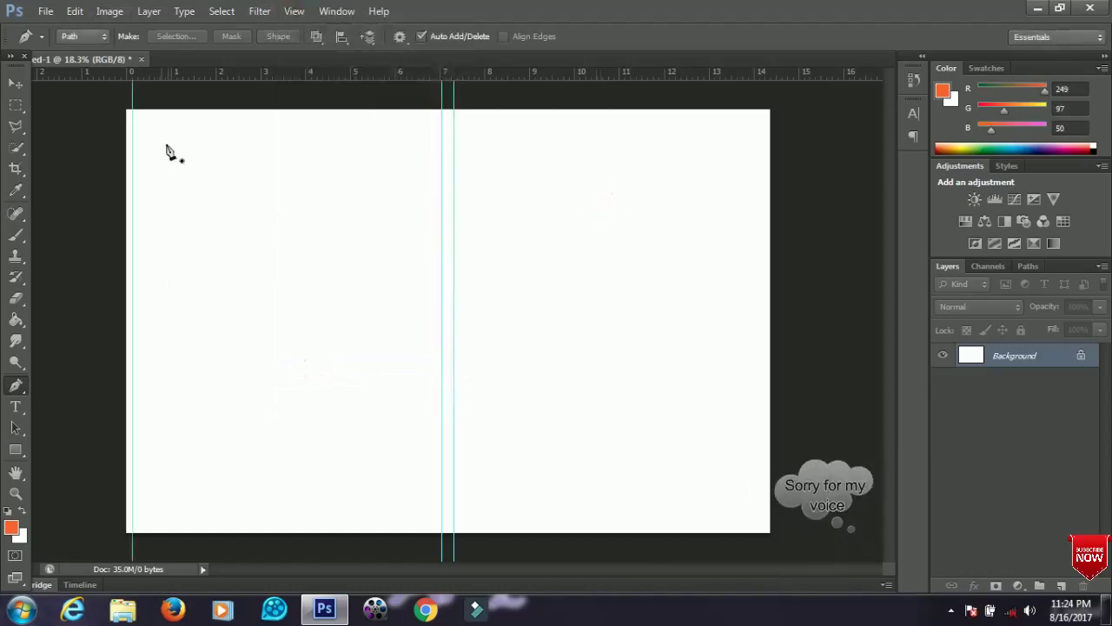
pyautogui.click(292, 10)
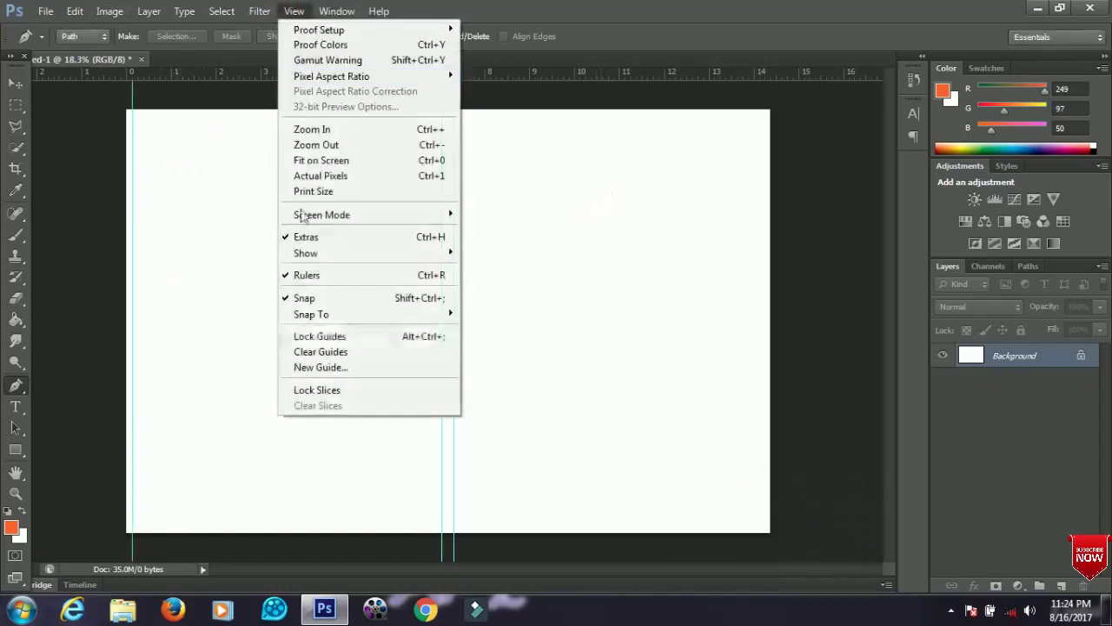
pyautogui.click(311, 372)
pyautogui.write('99')
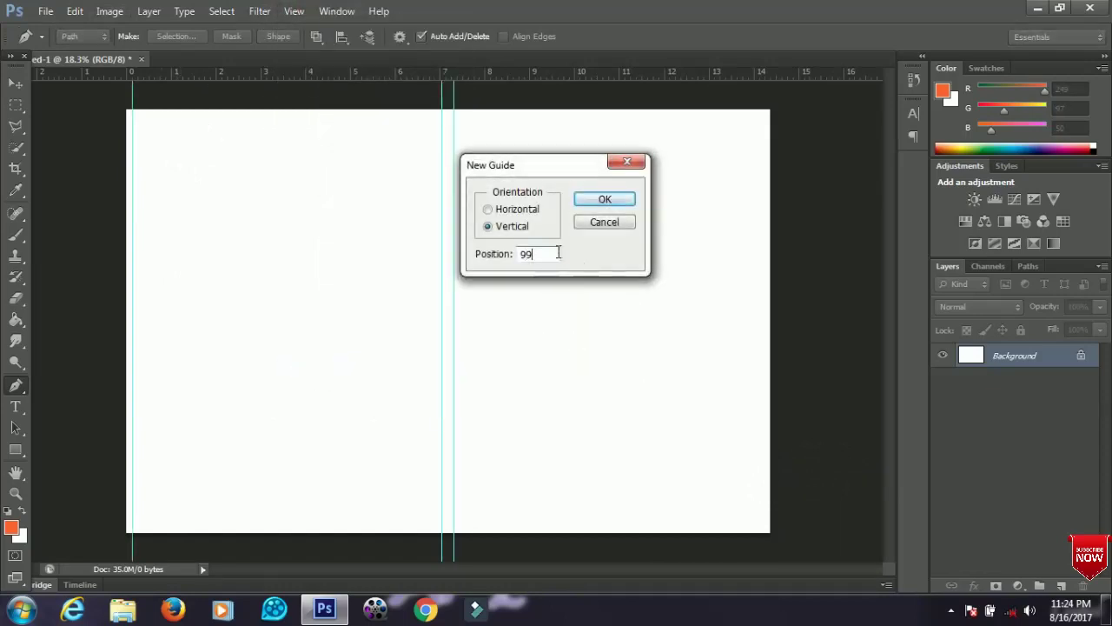
pyautogui.write('%')
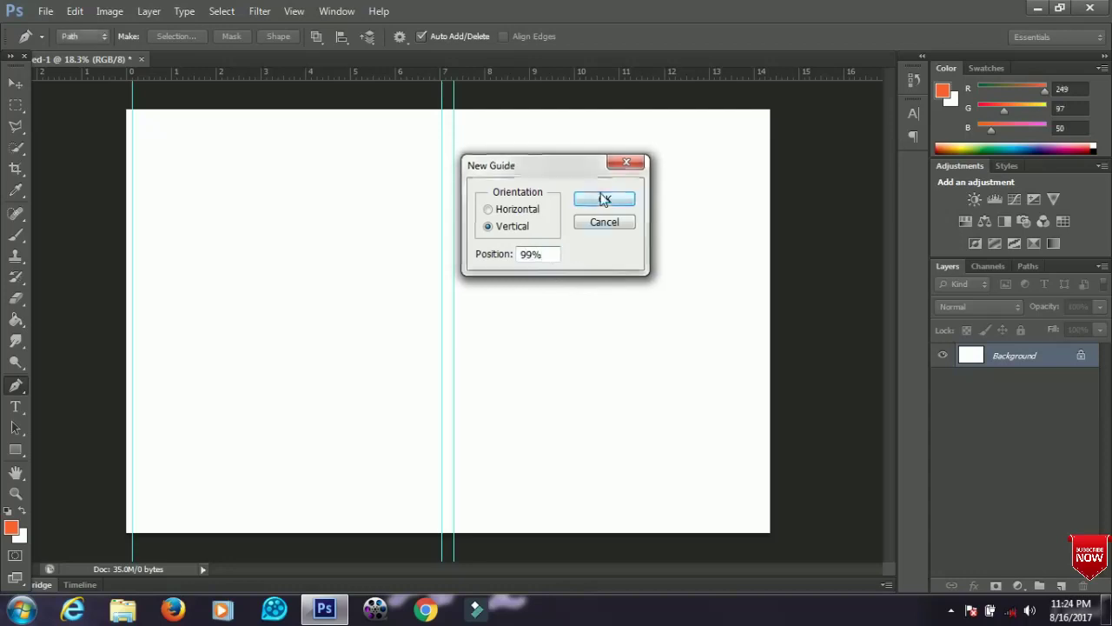
pyautogui.click(605, 198)
# Place horizontal margin guides just inside the canvas's upper and lower edges
pyautogui.moveTo(588, 73); pyautogui.dragTo(548, 523)
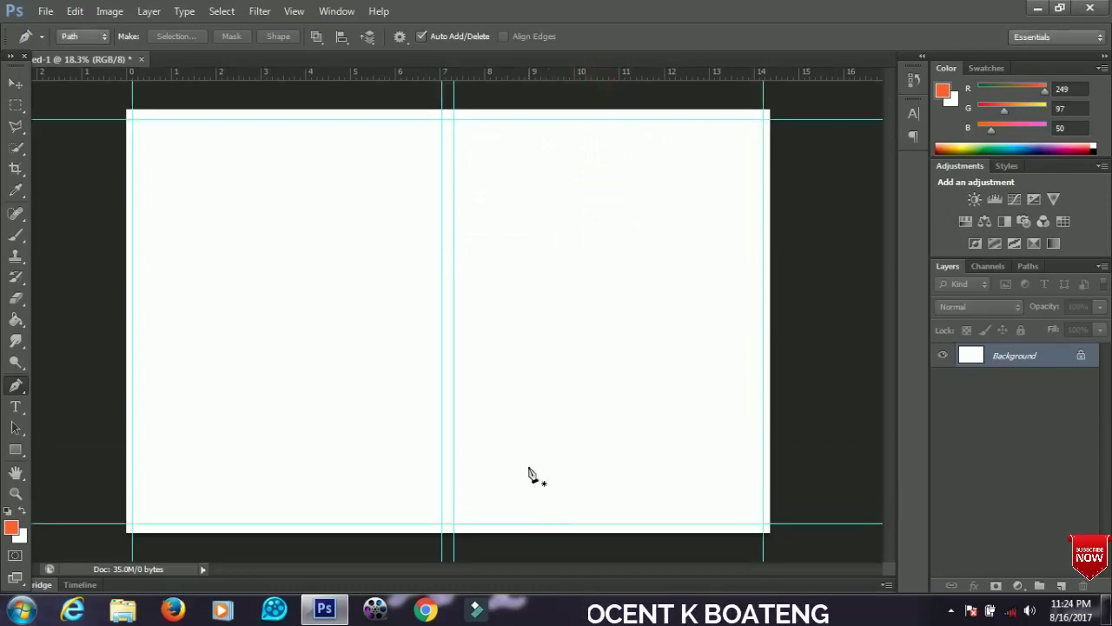
pyautogui.click(16, 82)
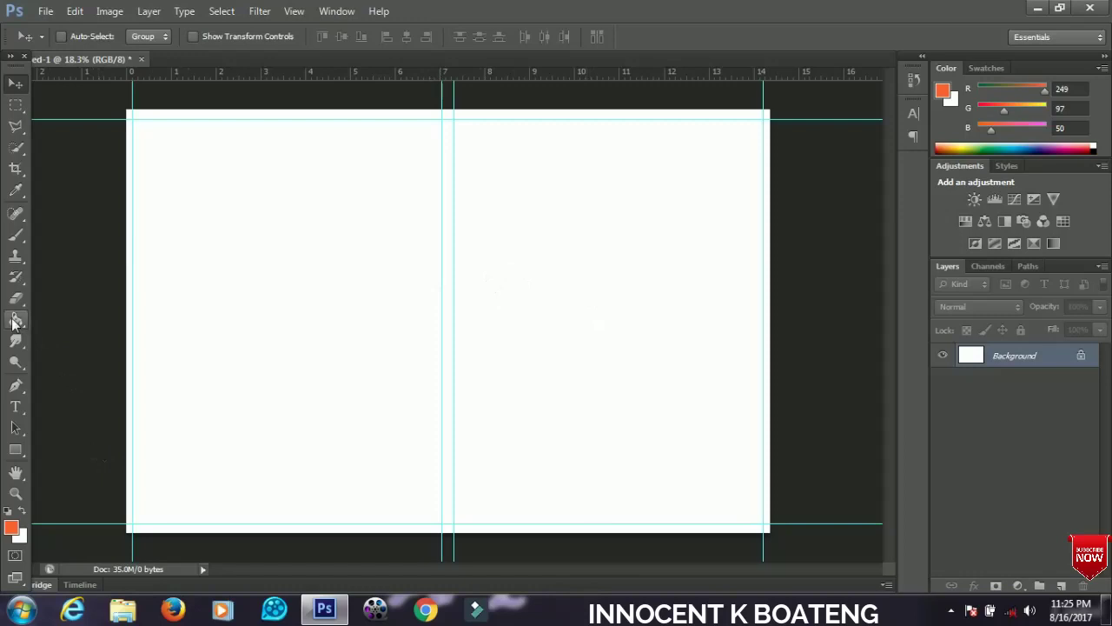
# Fill the Background layer with the cyan colour #1ccaec using the Paint Bucket tool
pyautogui.moveTo(15, 323); pyautogui.dragTo(54, 338)
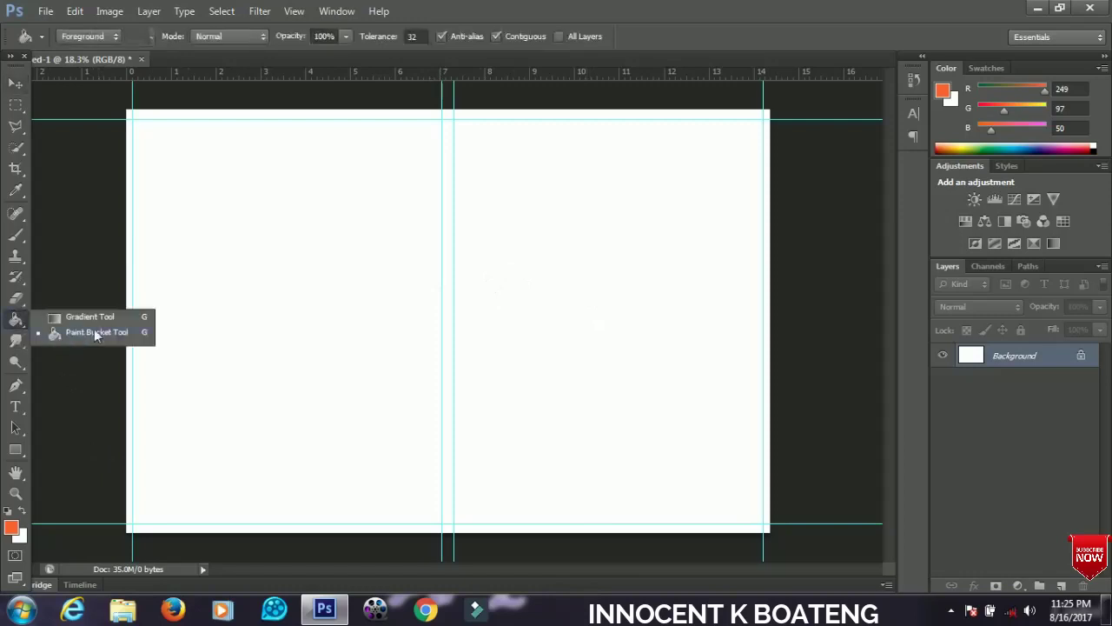
pyautogui.click(92, 332)
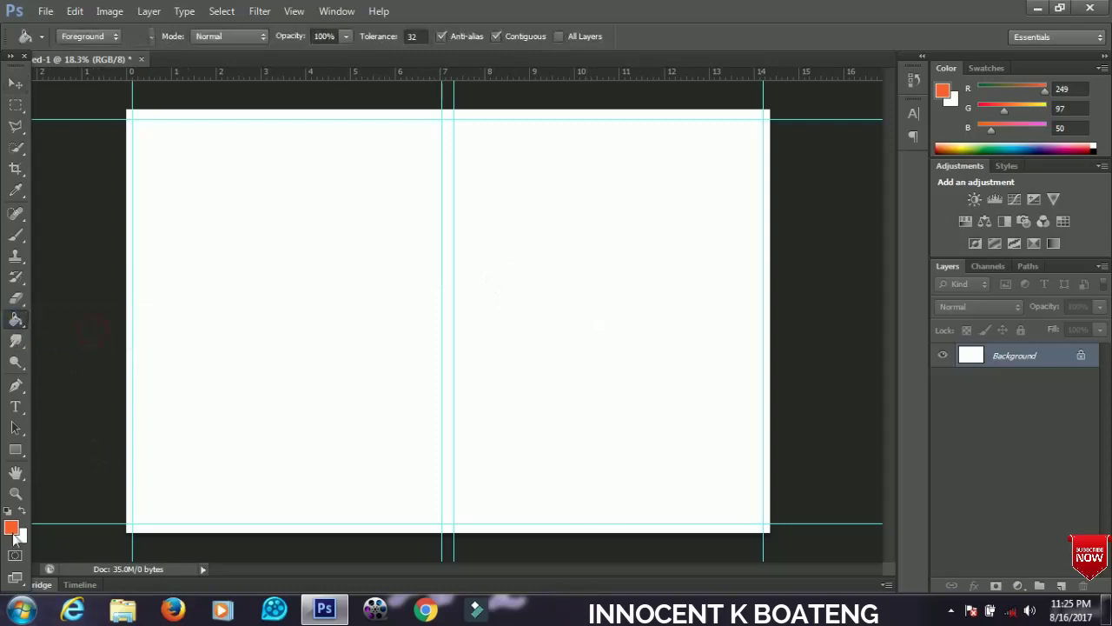
pyautogui.click(11, 528)
pyautogui.click(765, 371)
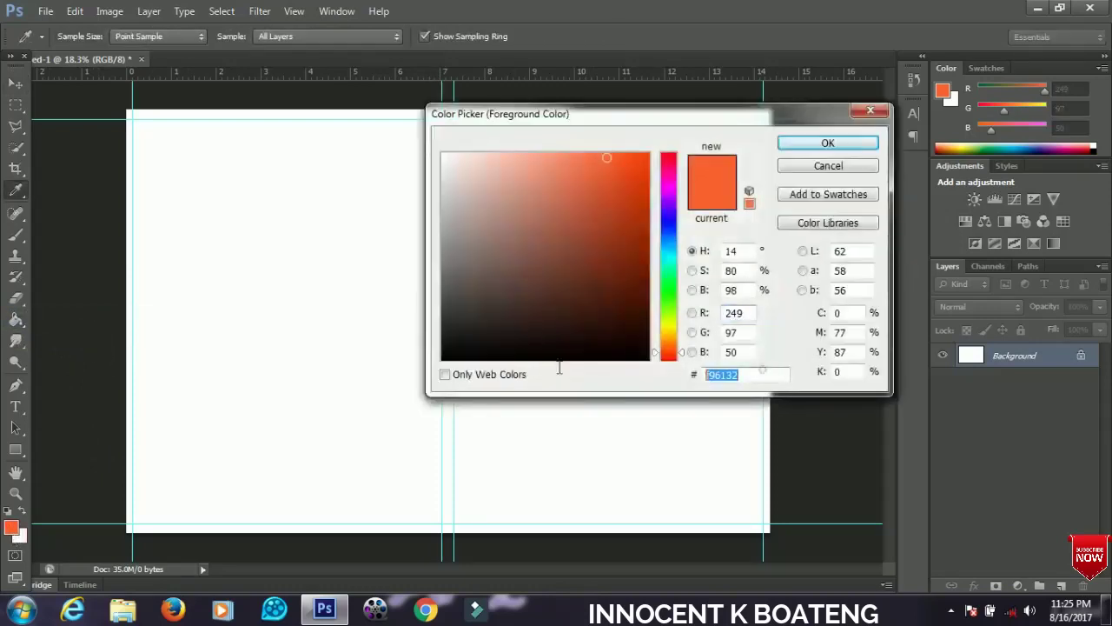
pyautogui.write('1ccaec')
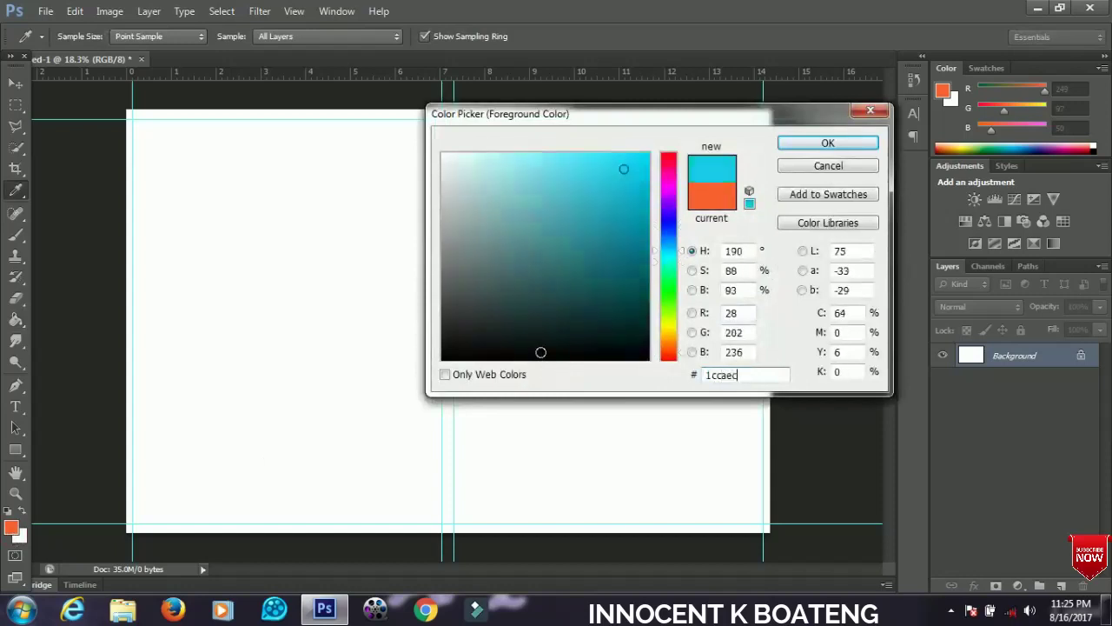
pyautogui.click(828, 143)
pyautogui.press('g')
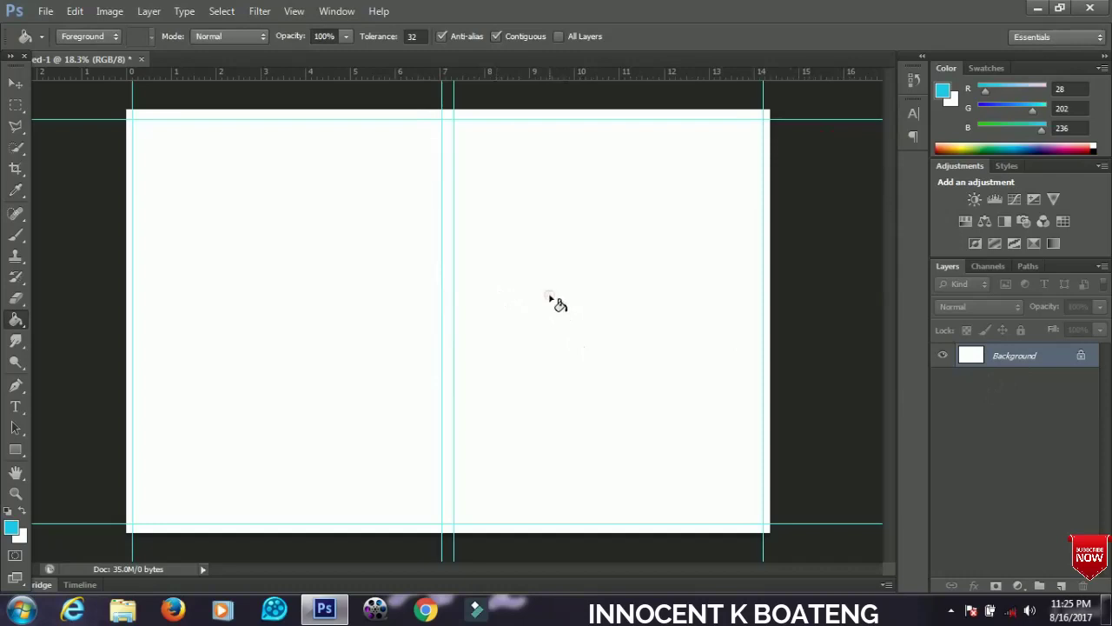
pyautogui.click(551, 299)
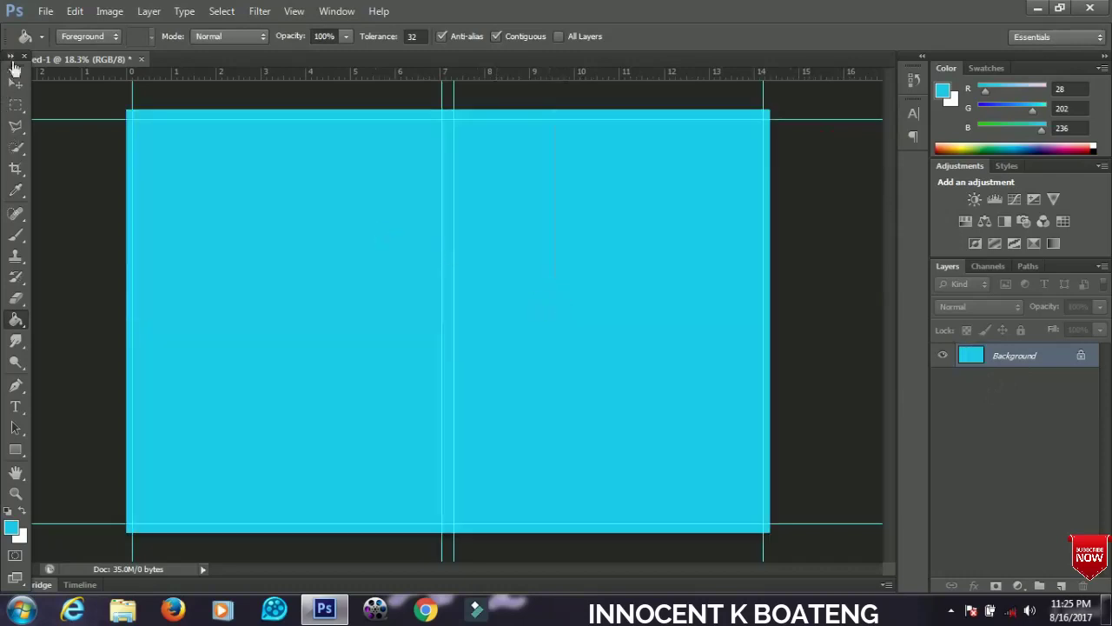
pyautogui.click(16, 84)
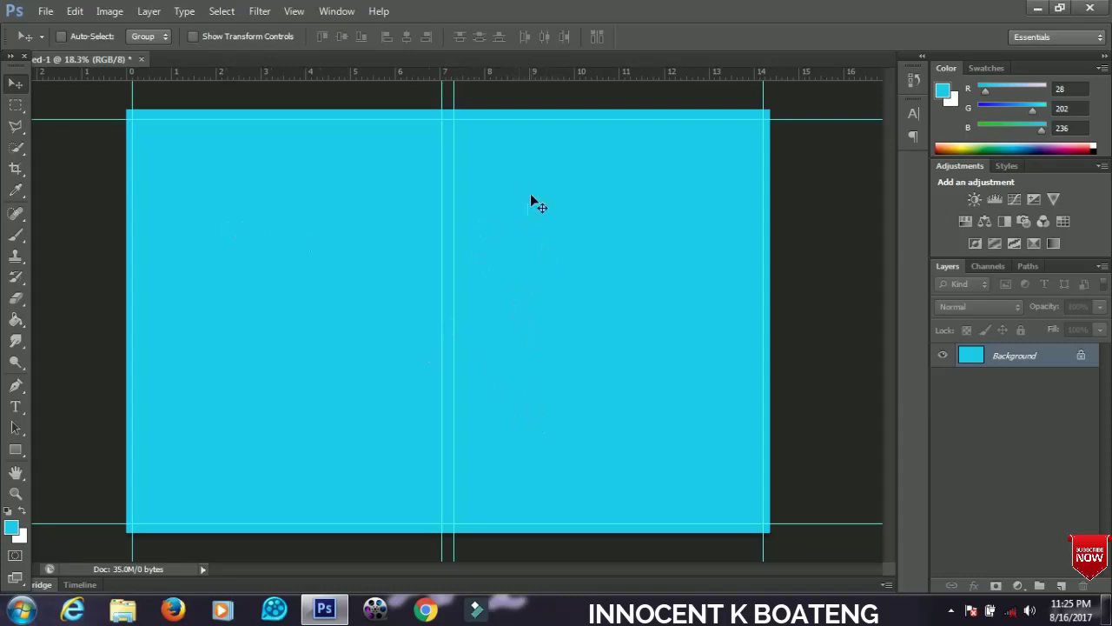
# Add the white title text "GHANA SCHOOLS" at 48 pt near the top of the canvas's right half
pyautogui.press('t')
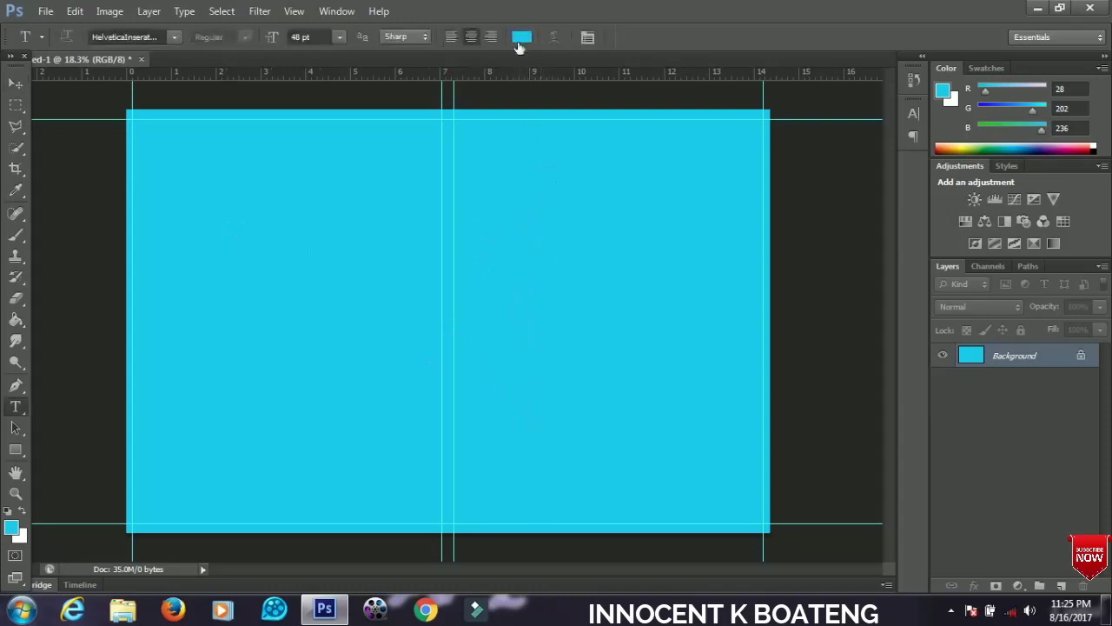
pyautogui.click(521, 37)
pyautogui.moveTo(523, 196); pyautogui.dragTo(365, 100)
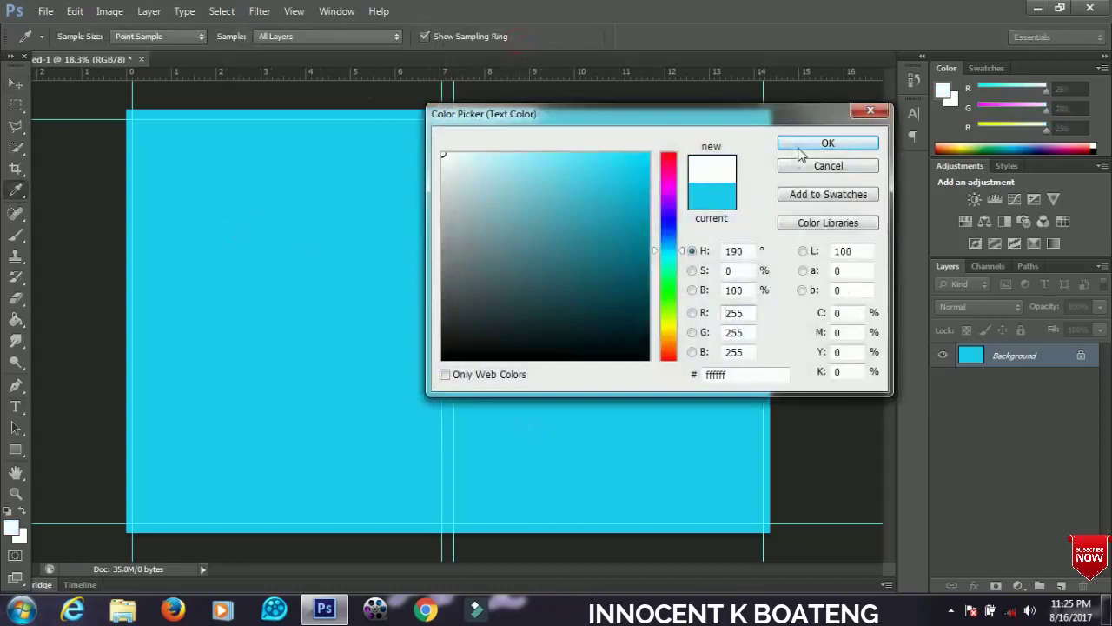
pyautogui.click(800, 148)
pyautogui.click(546, 170)
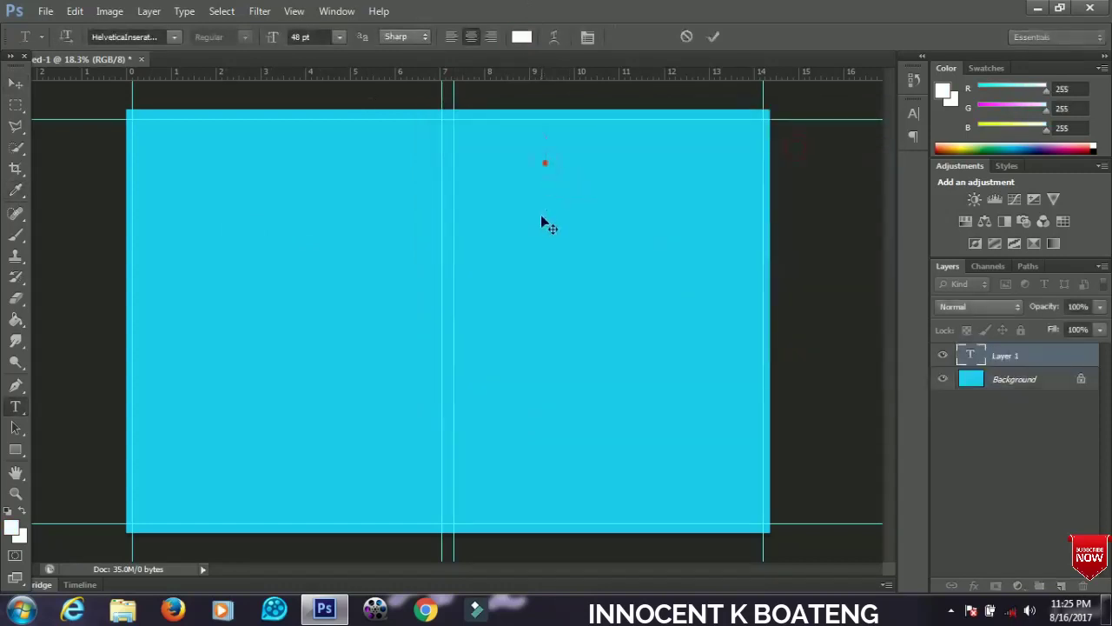
pyautogui.write('GHANA SCHOOLS')
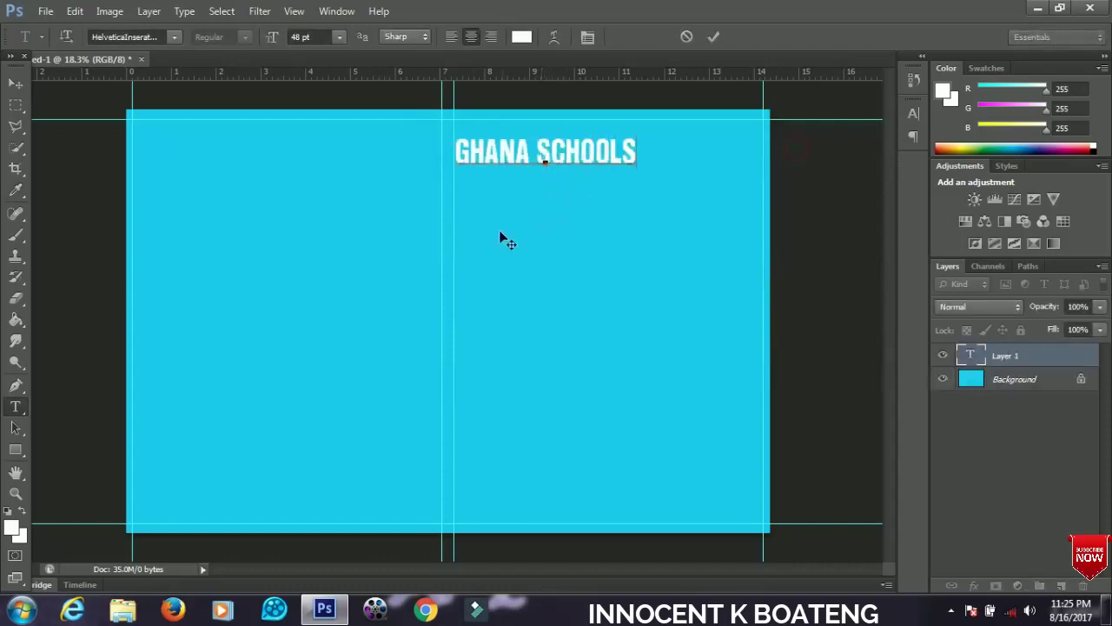
pyautogui.click(15, 83)
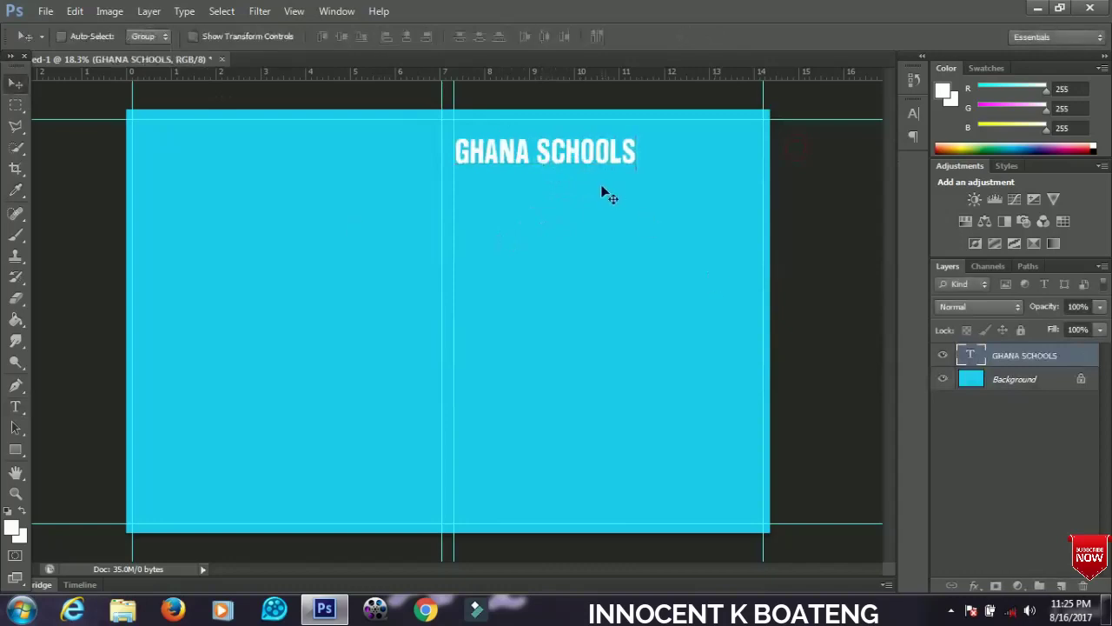
# Move the "GHANA SCHOOLS" title to the middle of the right half, just below the upper margin guide
pyautogui.moveTo(593, 170); pyautogui.dragTo(654, 169)
pyautogui.press('t')
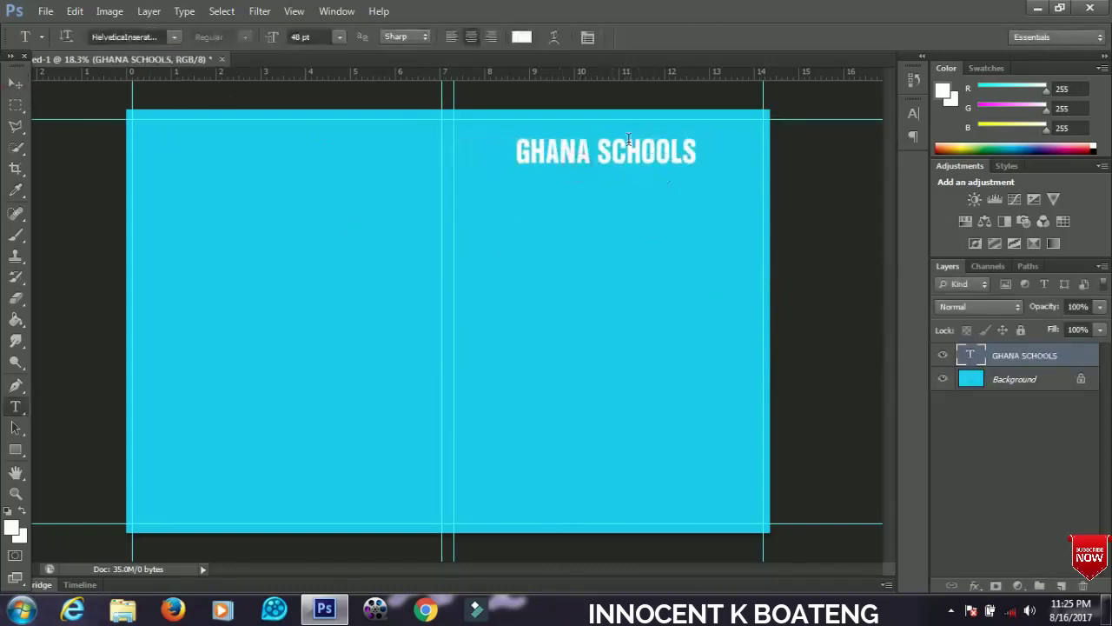
pyautogui.click(624, 139)
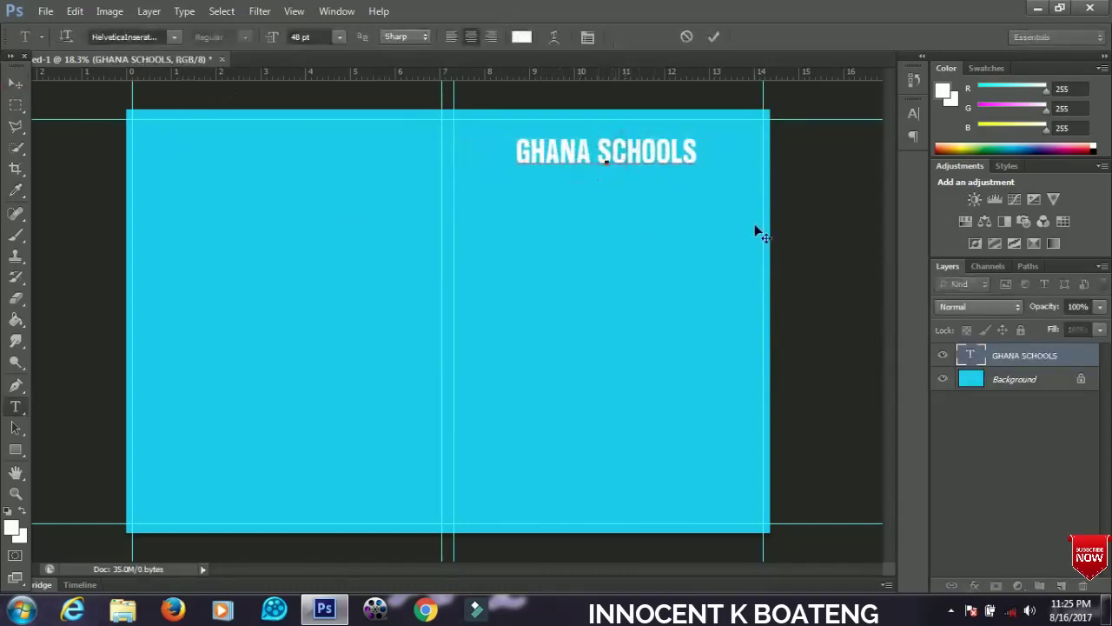
pyautogui.click(16, 82)
pyautogui.moveTo(627, 178); pyautogui.dragTo(628, 153)
pyautogui.hotkey('shift', 'Up')
pyautogui.hotkey('shift', 'Up')
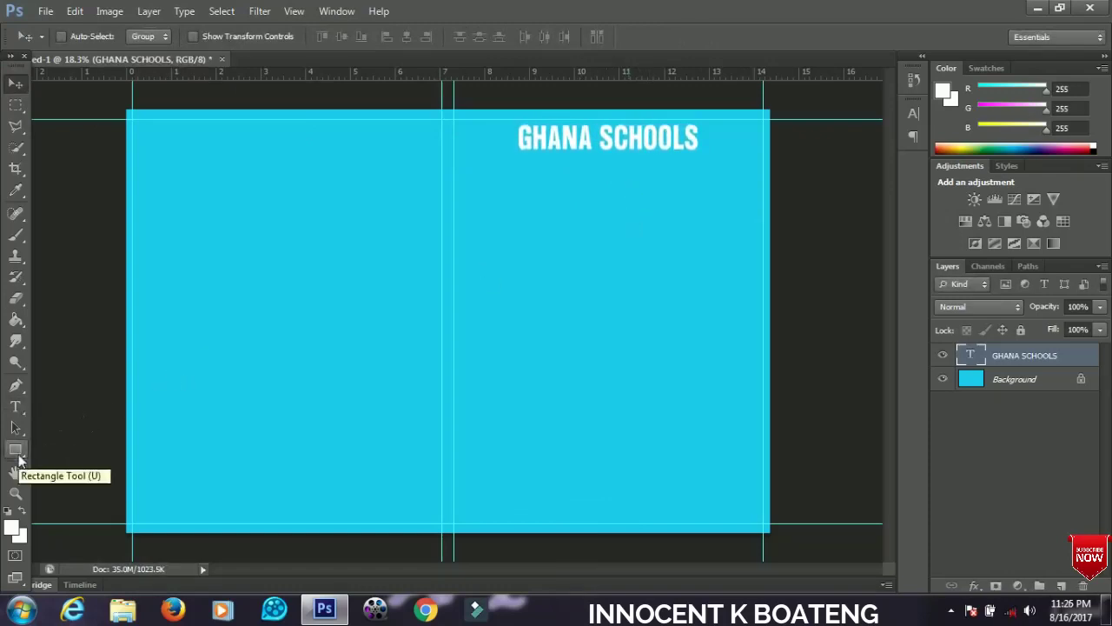
# Draw a rounded rectangle with a 50 px radius around the "GHANA SCHOOLS" title and set its layer fill to 0%
pyautogui.moveTo(19, 459); pyautogui.dragTo(49, 465)
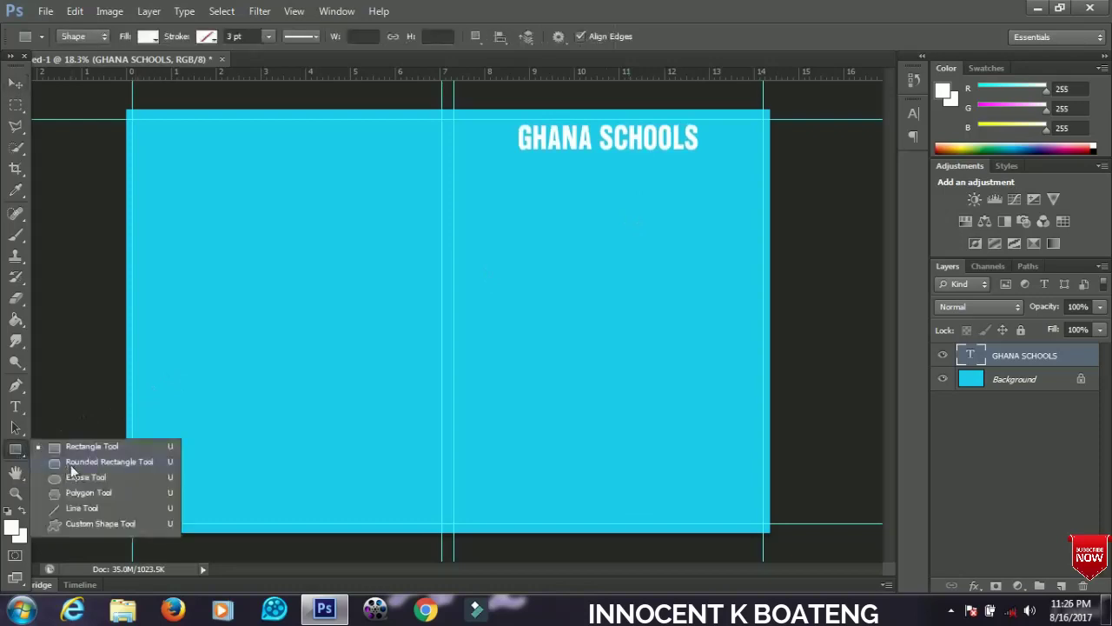
pyautogui.click(72, 463)
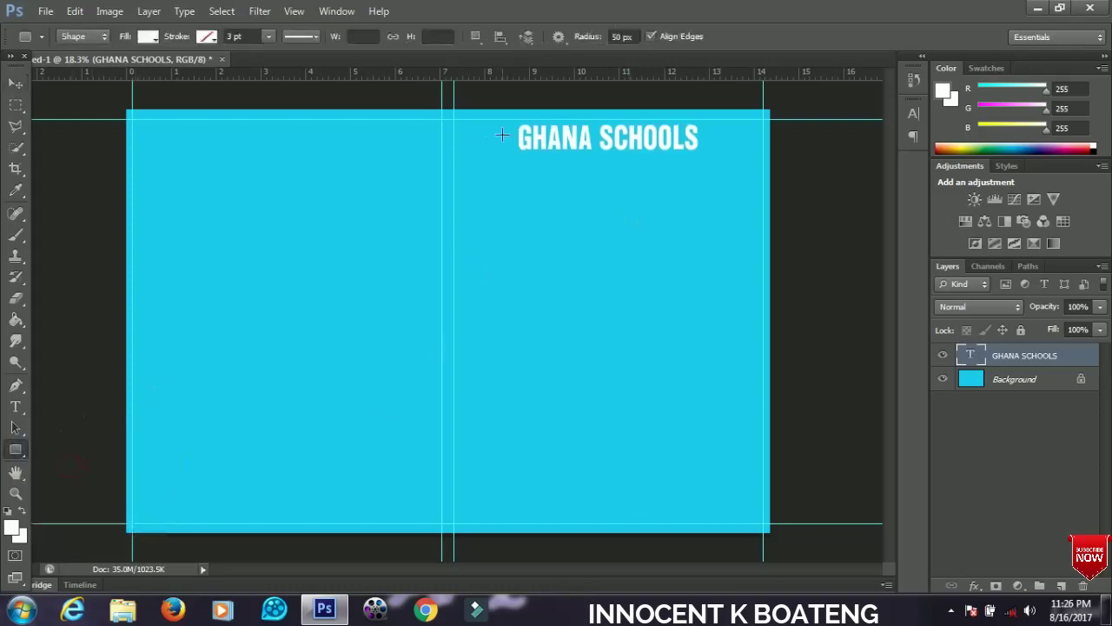
pyautogui.moveTo(513, 120); pyautogui.dragTo(701, 154)
pyautogui.press('v')
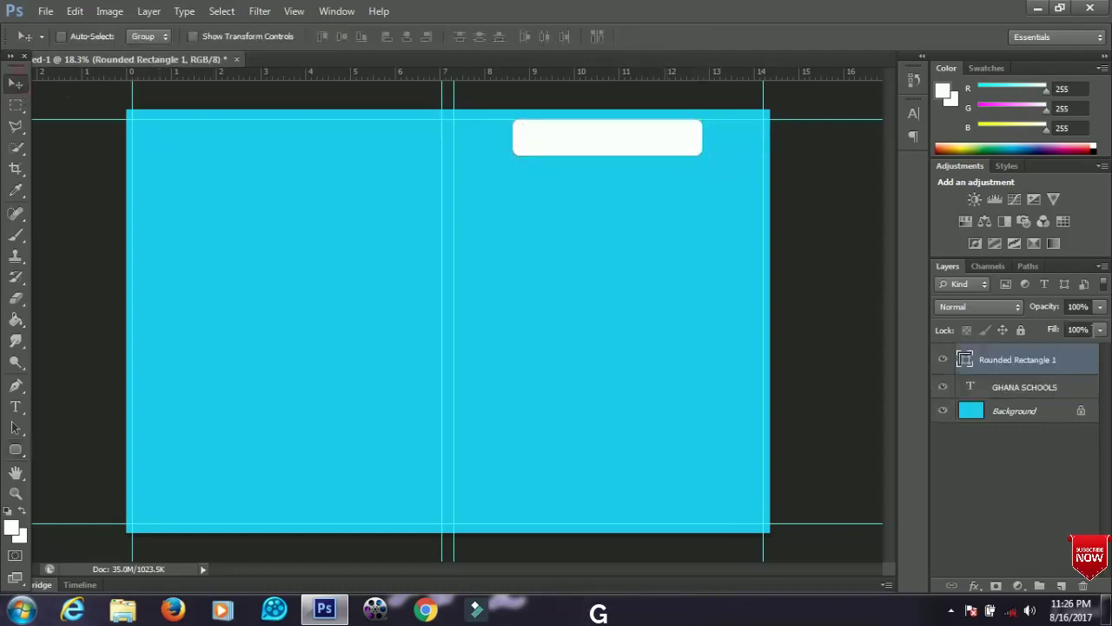
pyautogui.click(1099, 330)
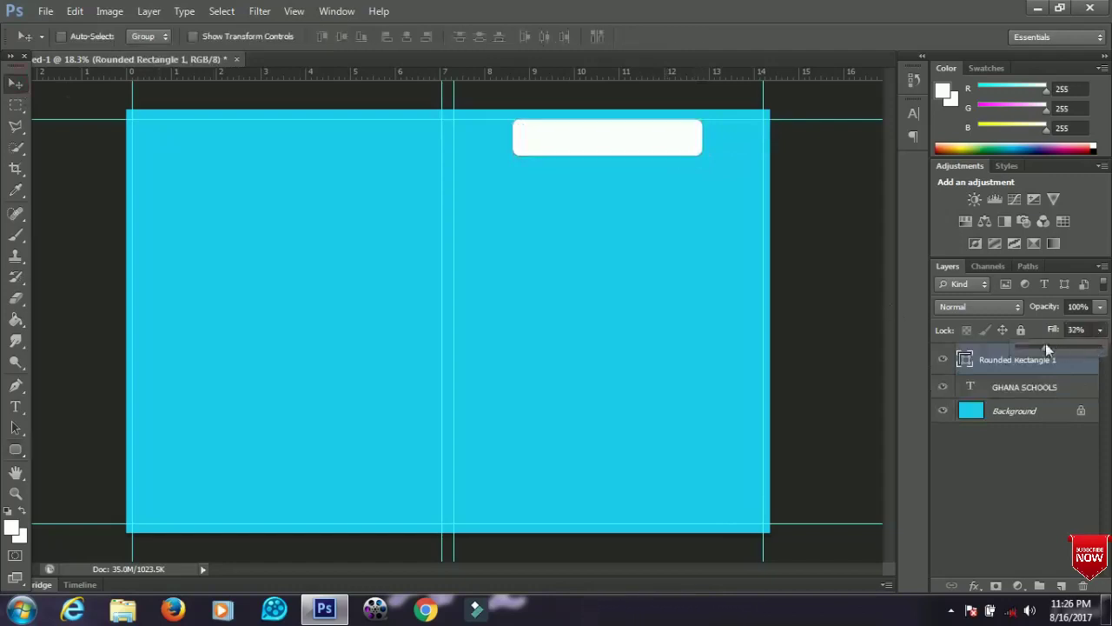
pyautogui.moveTo(1045, 344); pyautogui.dragTo(1003, 345)
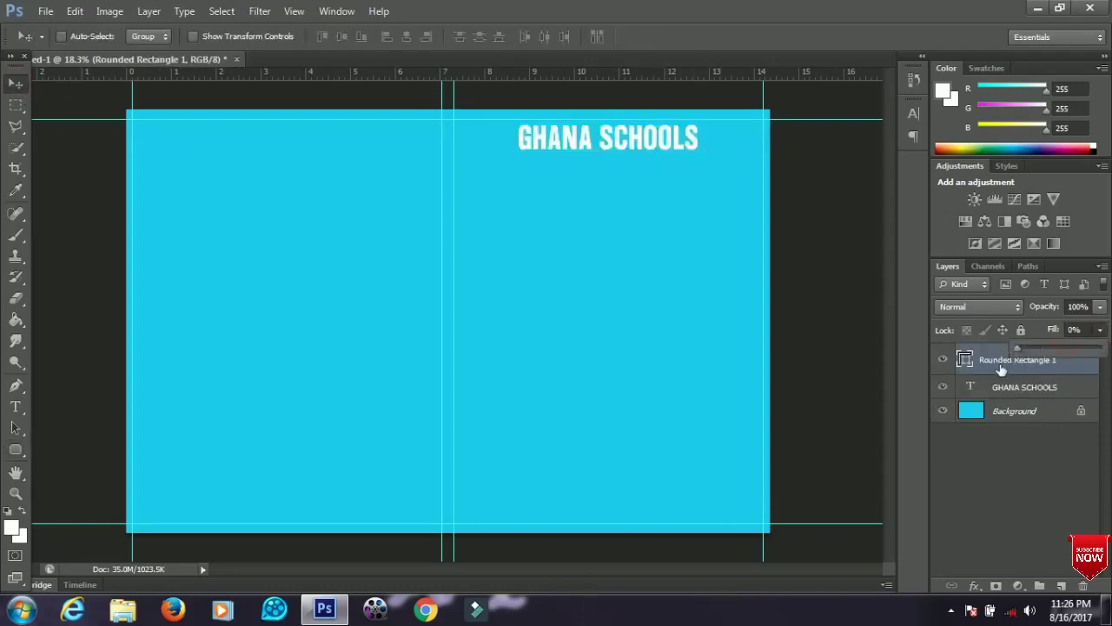
# Add a white outside stroke of 9 px to the rounded rectangle framing the "GHANA SCHOOLS" title
pyautogui.rightClick(999, 368)
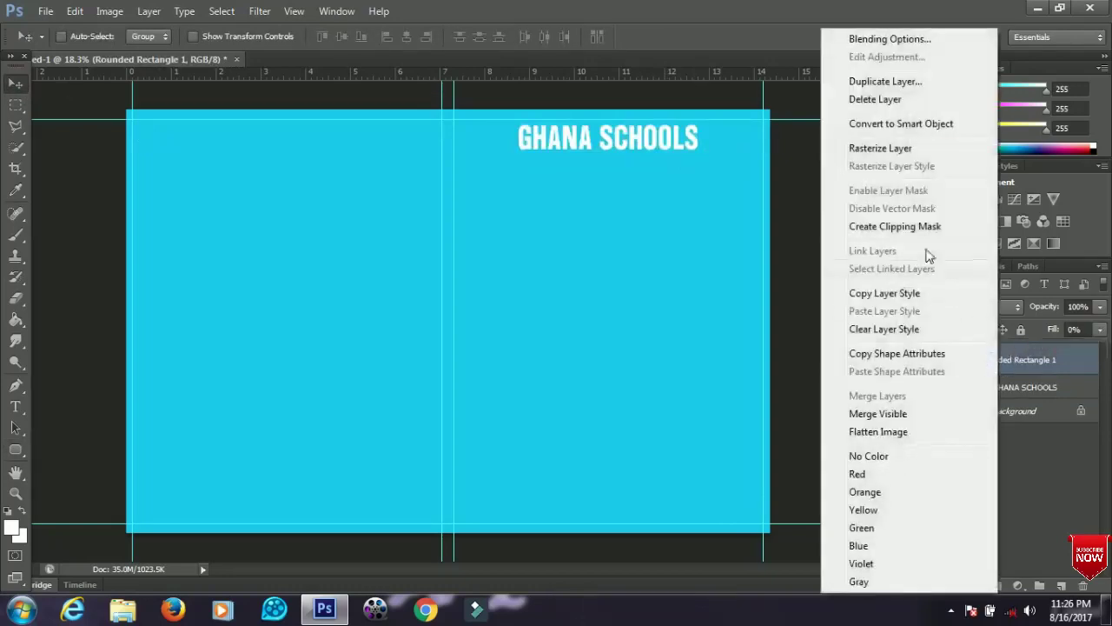
pyautogui.click(890, 39)
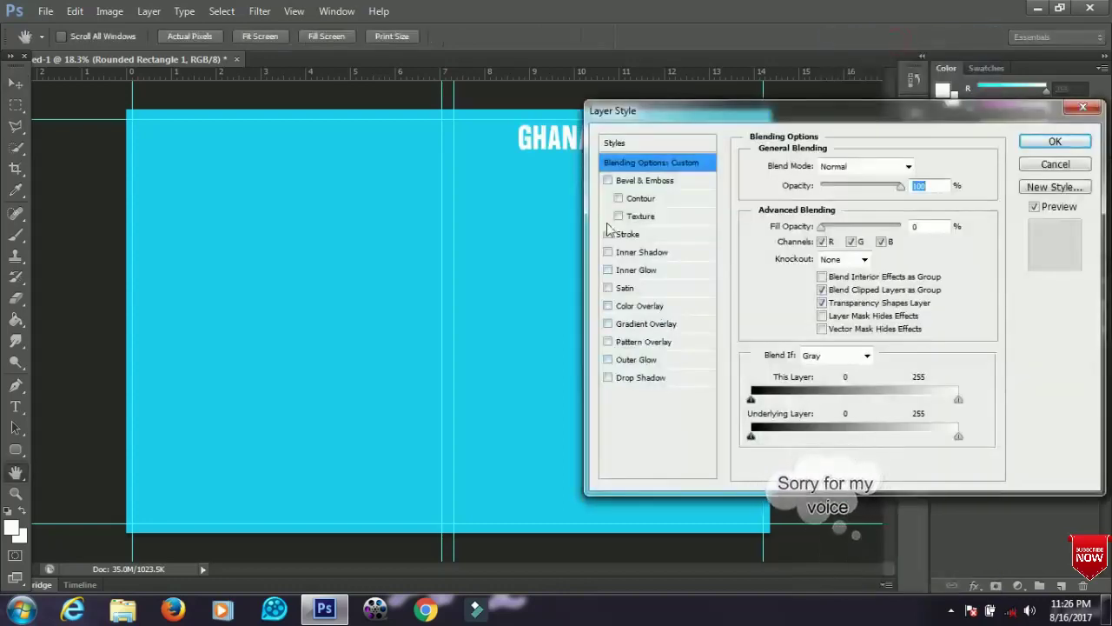
pyautogui.click(624, 236)
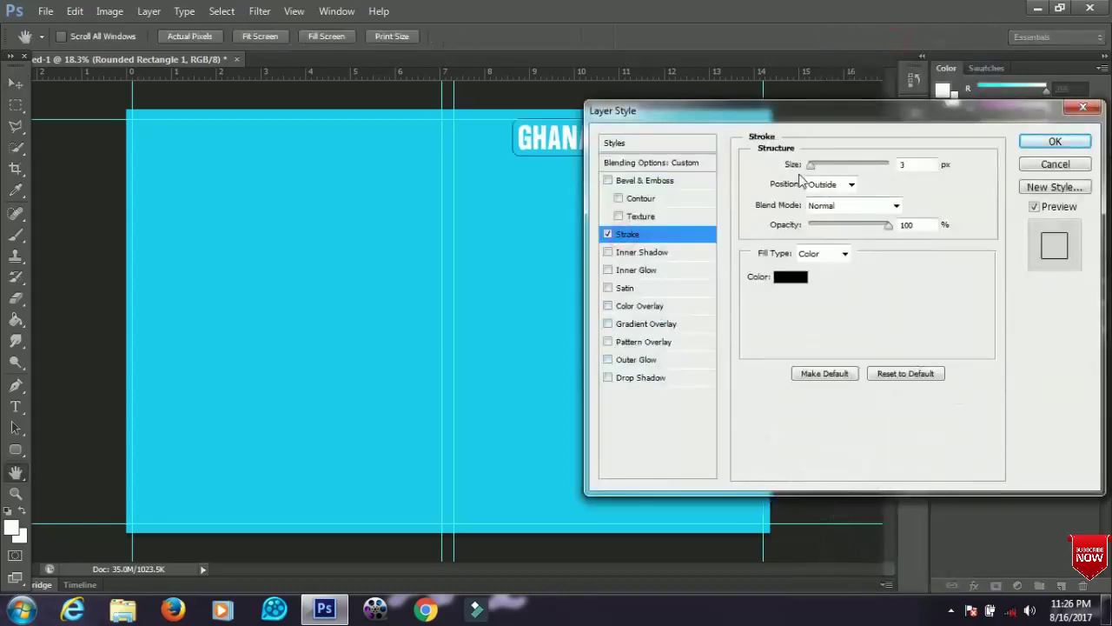
pyautogui.moveTo(809, 169); pyautogui.dragTo(816, 177)
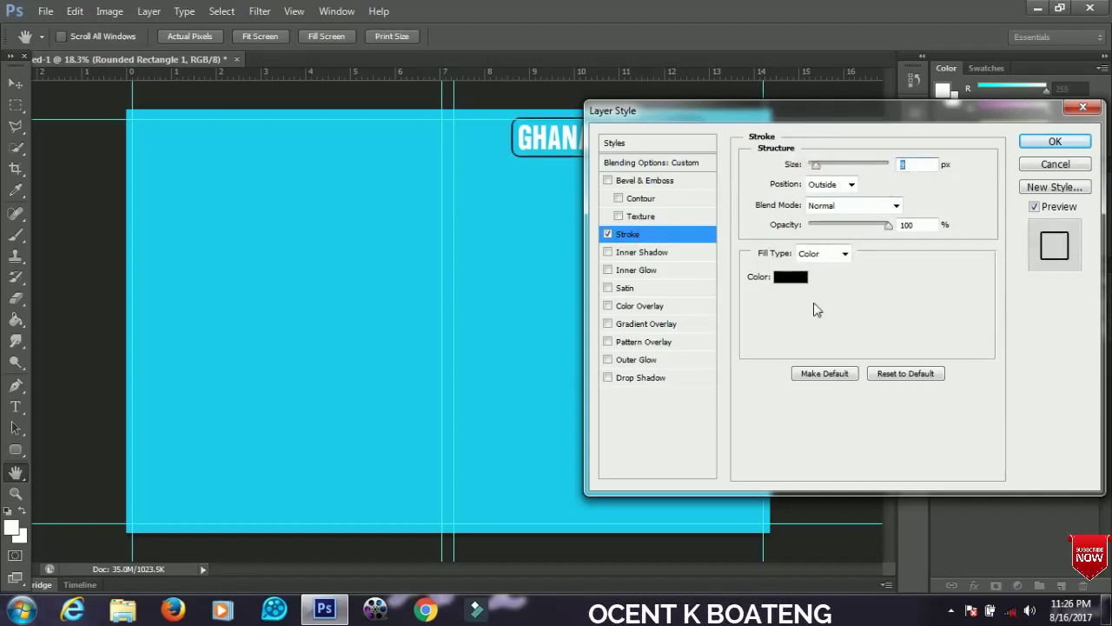
pyautogui.click(789, 276)
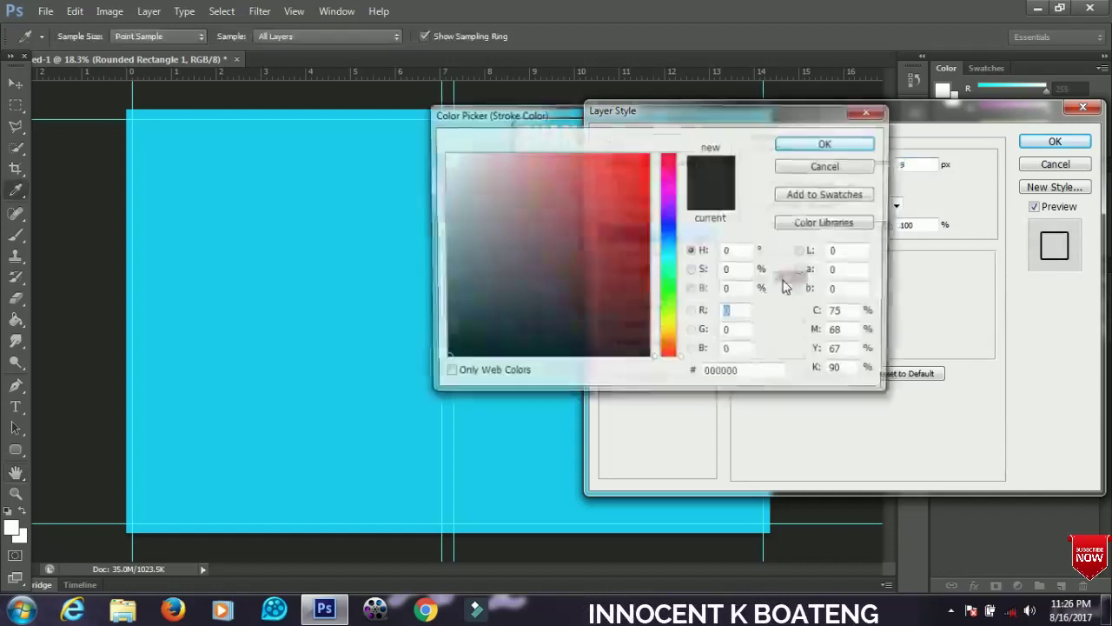
pyautogui.moveTo(437, 164); pyautogui.dragTo(443, 154)
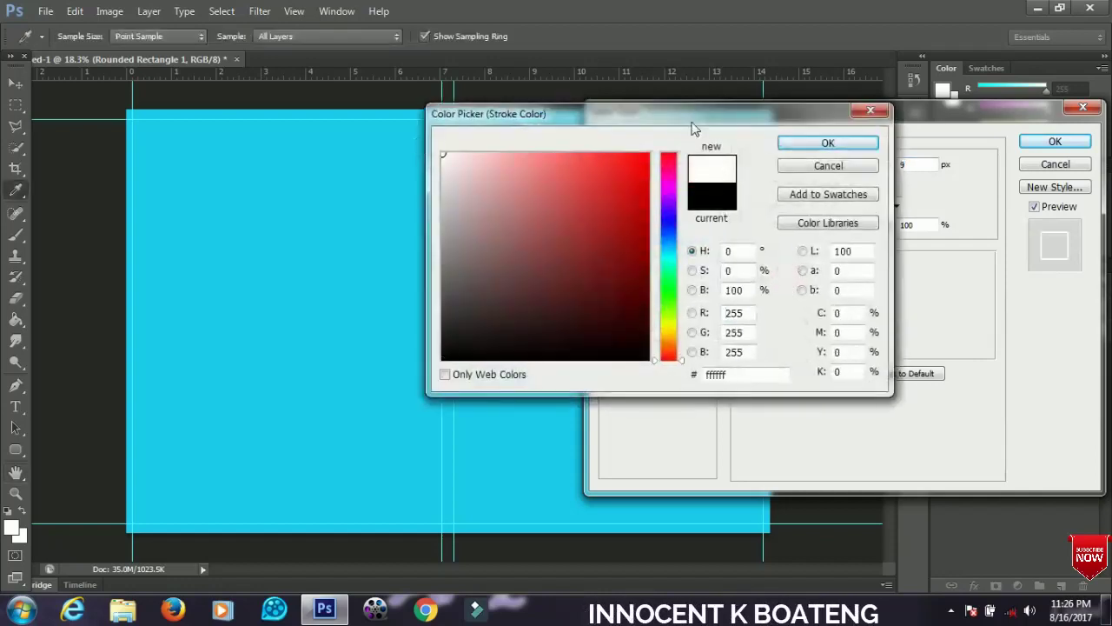
pyautogui.moveTo(677, 109); pyautogui.dragTo(738, 193)
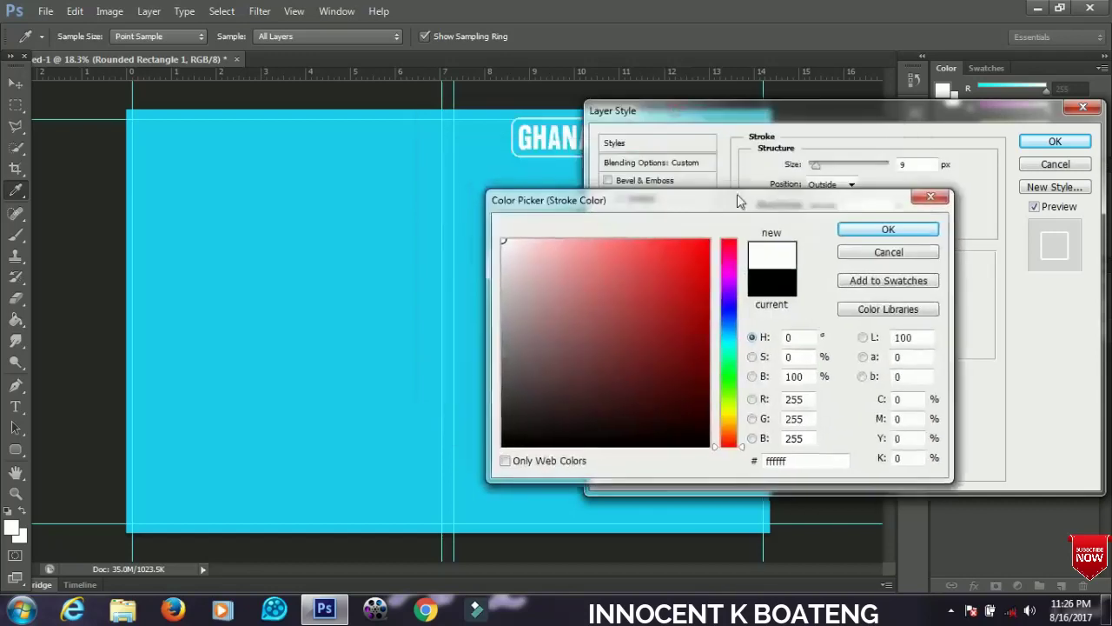
pyautogui.click(877, 236)
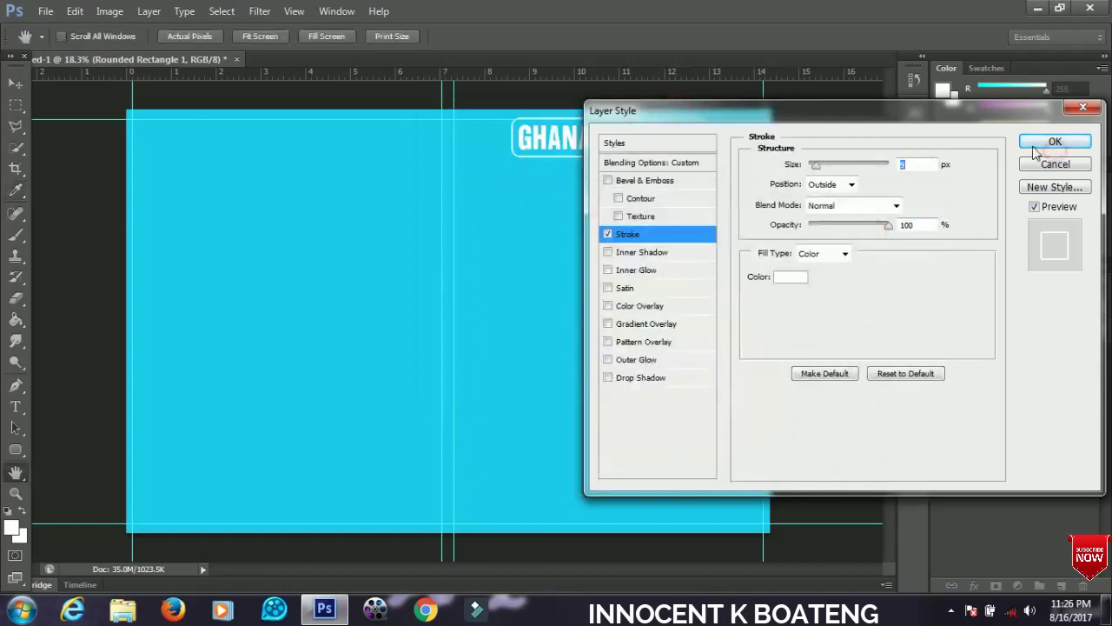
pyautogui.click(1035, 146)
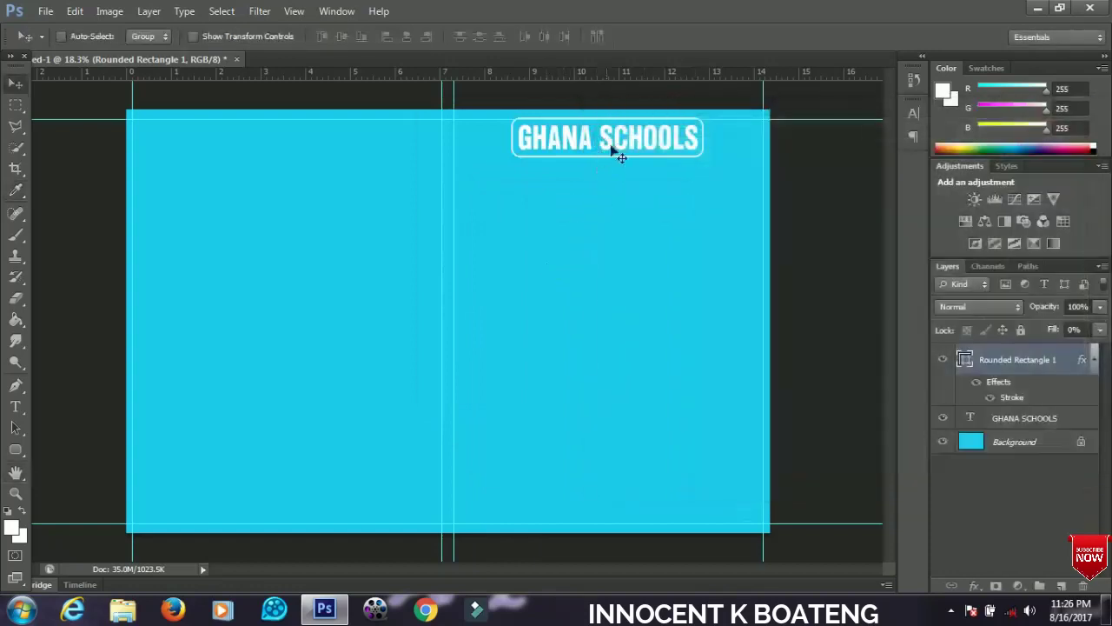
# Place the "pragya" image into the document and position it in the right half, directly below the framed title
pyautogui.hotkey('ctrl', '+')
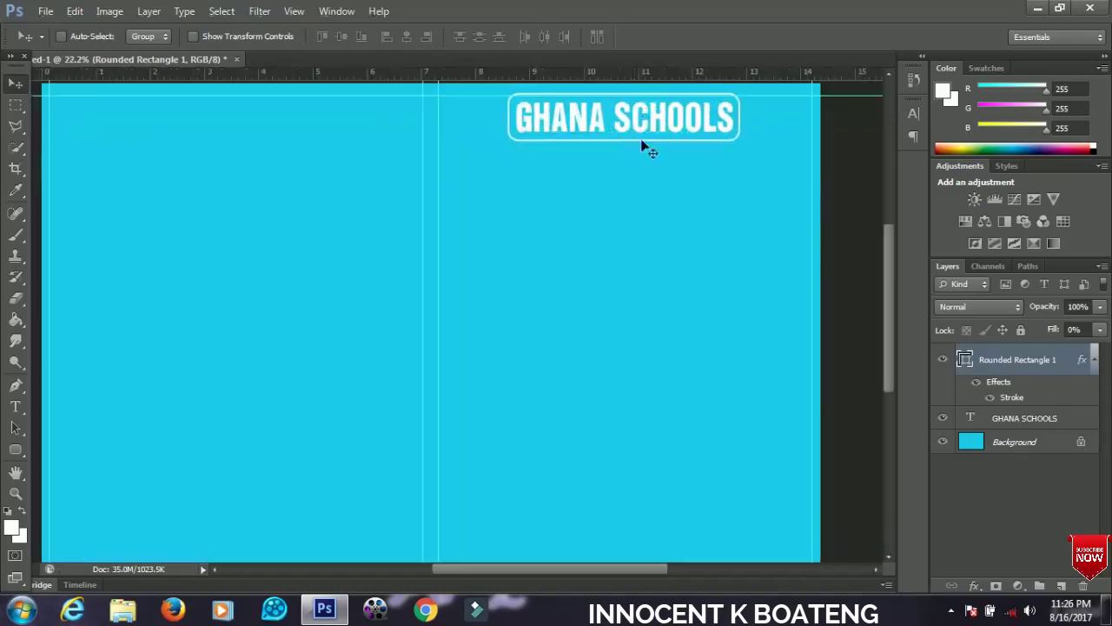
pyautogui.hotkey('ctrl', '-')
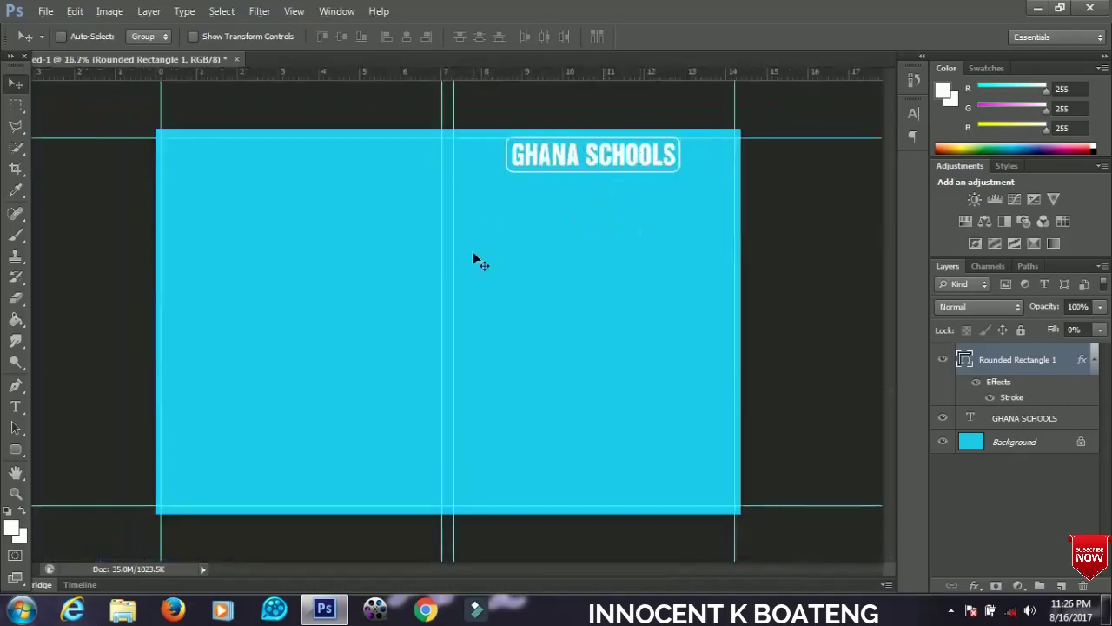
pyautogui.click(46, 11)
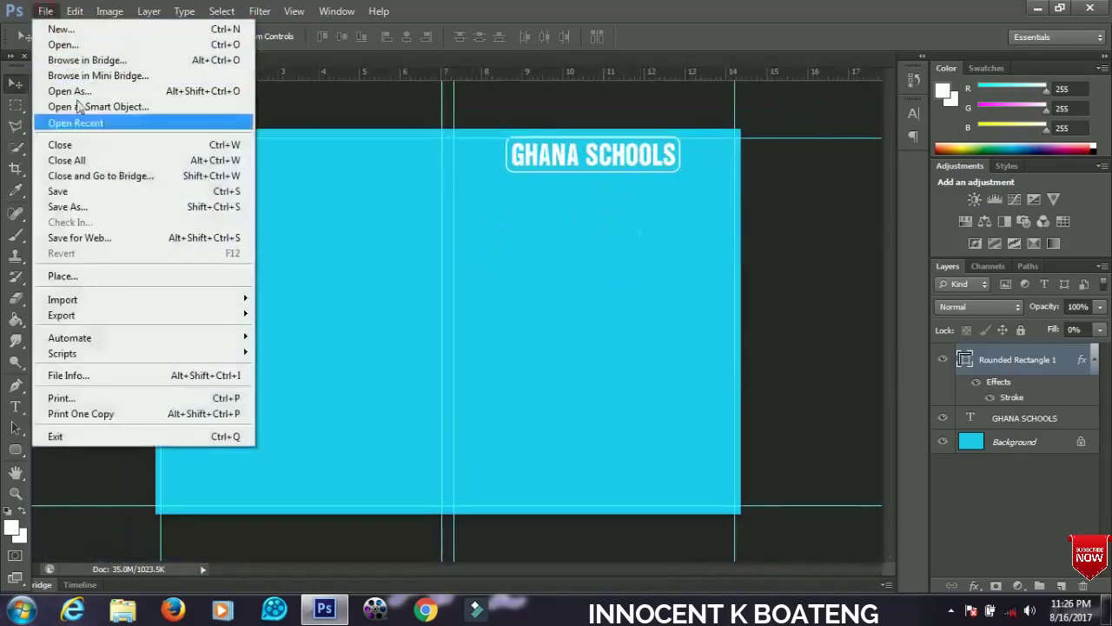
pyautogui.click(90, 276)
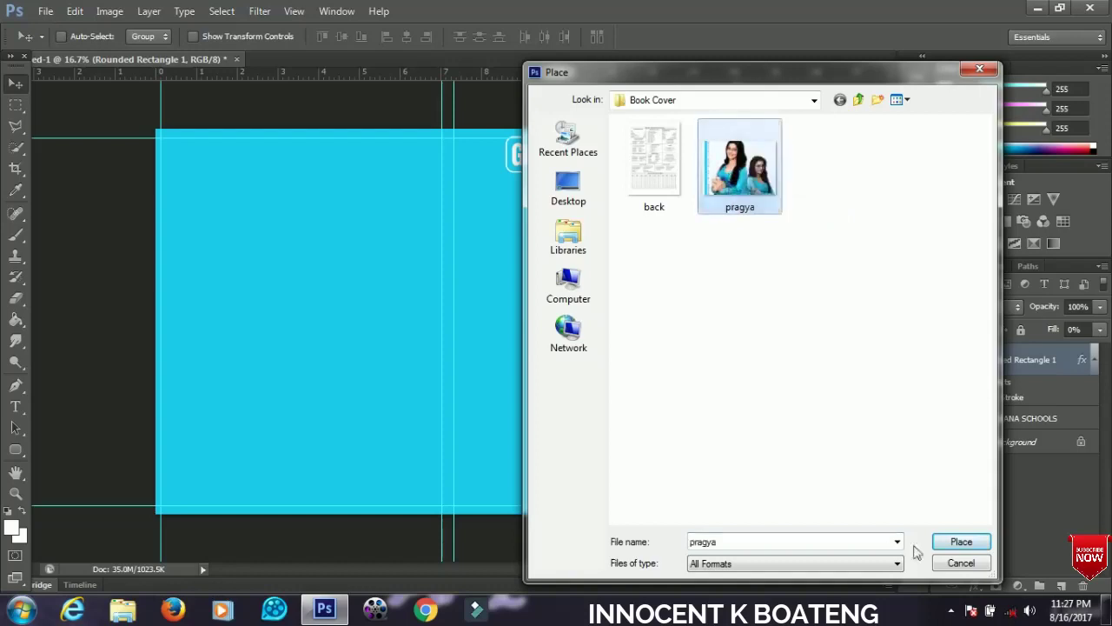
pyautogui.click(959, 542)
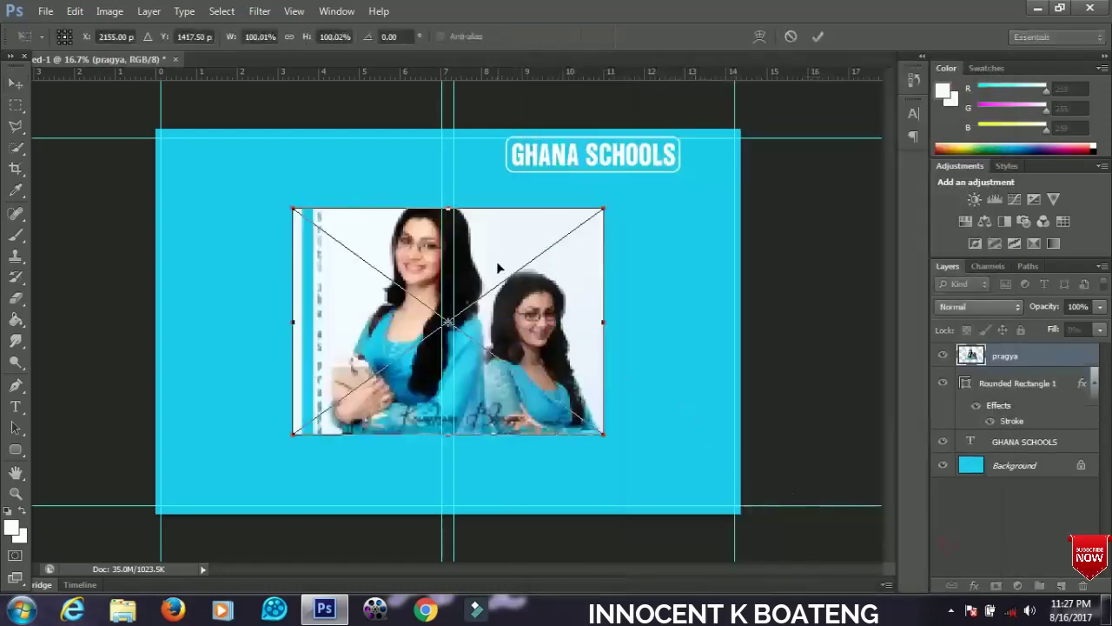
pyautogui.press('Return')
pyautogui.moveTo(483, 284); pyautogui.dragTo(616, 280)
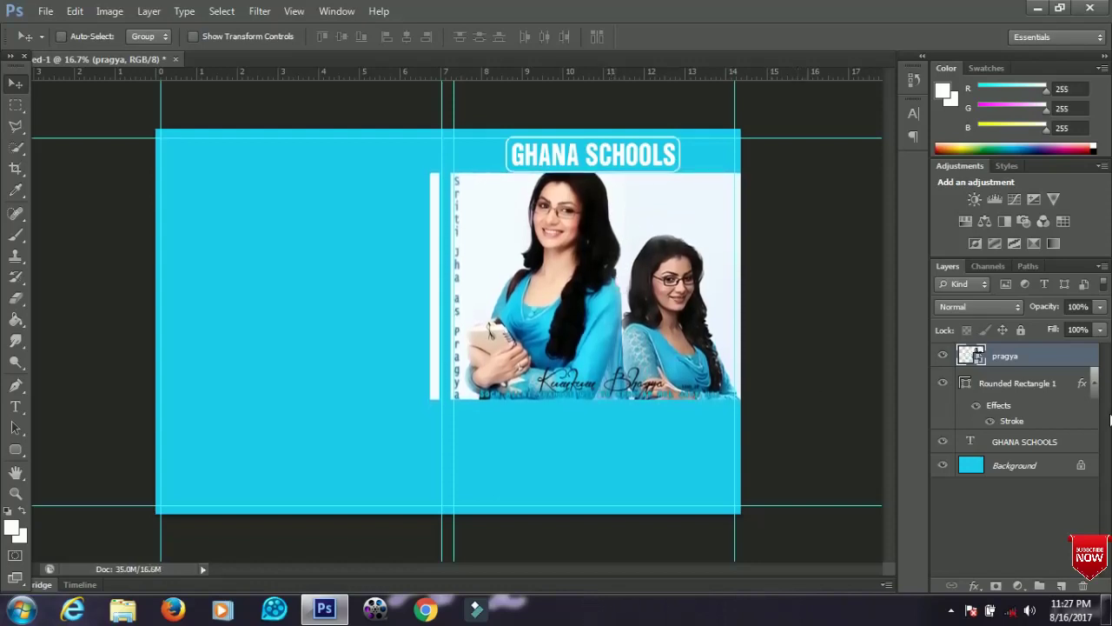
# Rasterize the "pragya" photo layer and add a layer mask to it
pyautogui.rightClick(1018, 360)
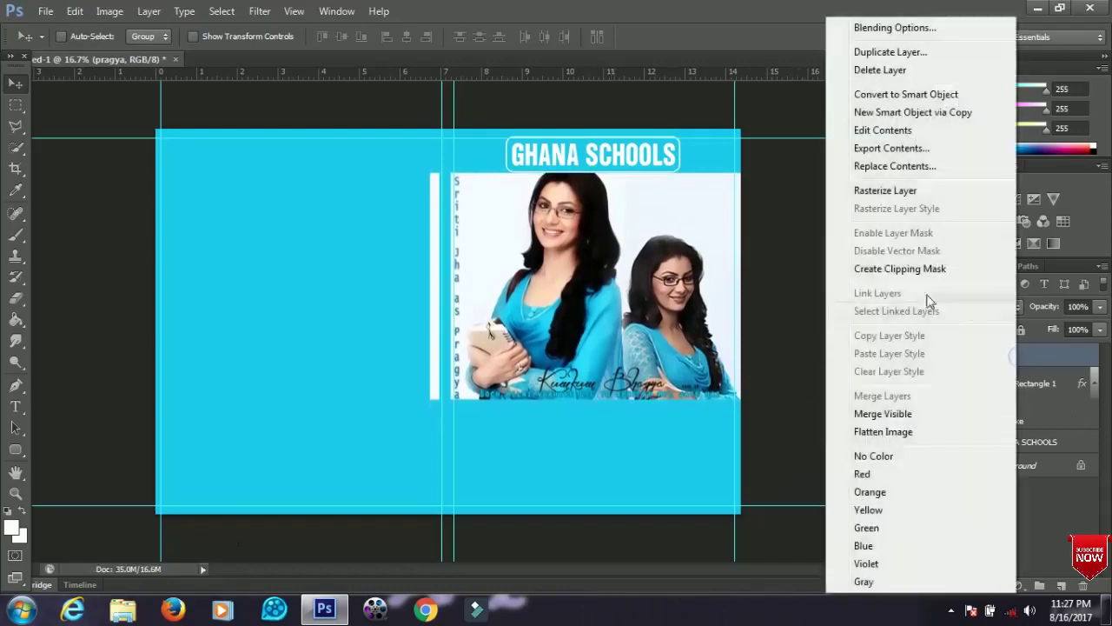
pyautogui.click(881, 192)
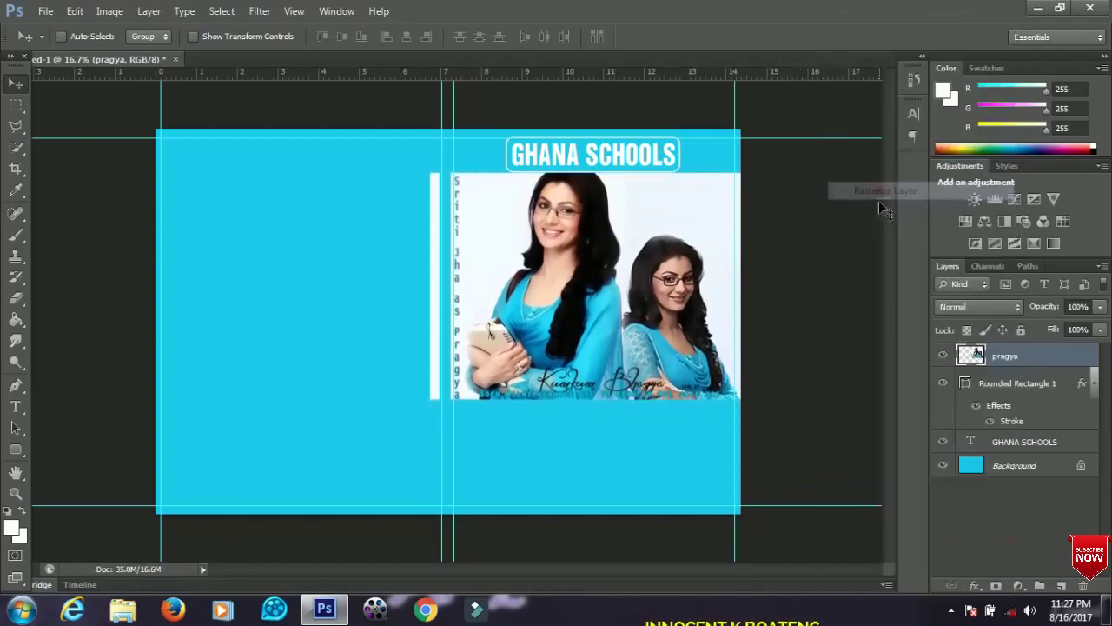
pyautogui.click(995, 586)
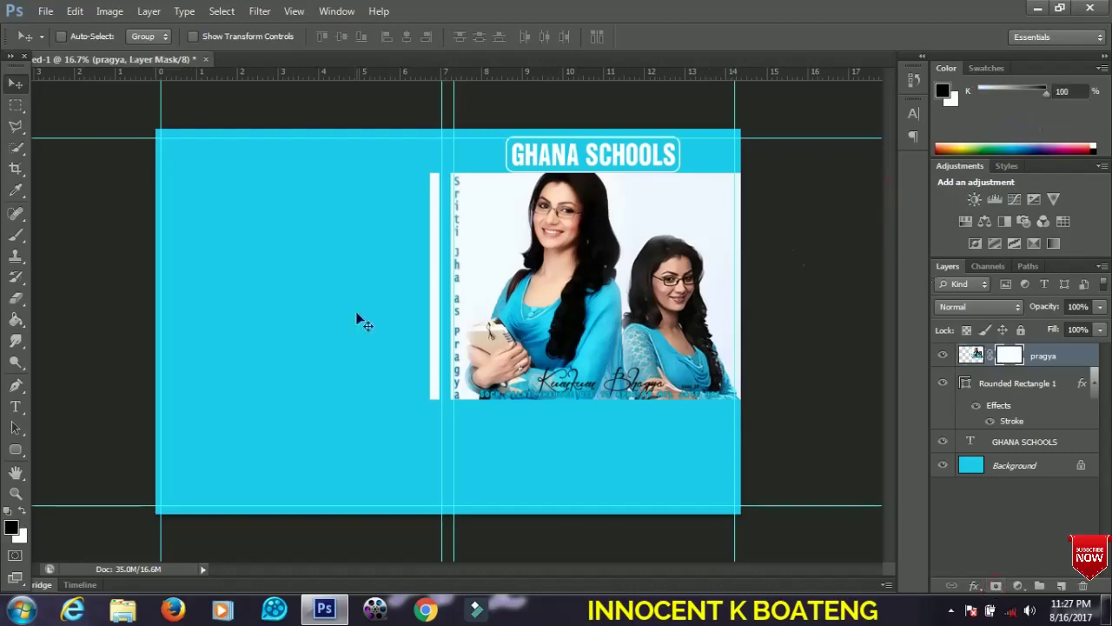
# Fade the photo's outer edges into the cyan background by painting its mask black with a soft 400 px brush at 100% opacity
pyautogui.click(12, 528)
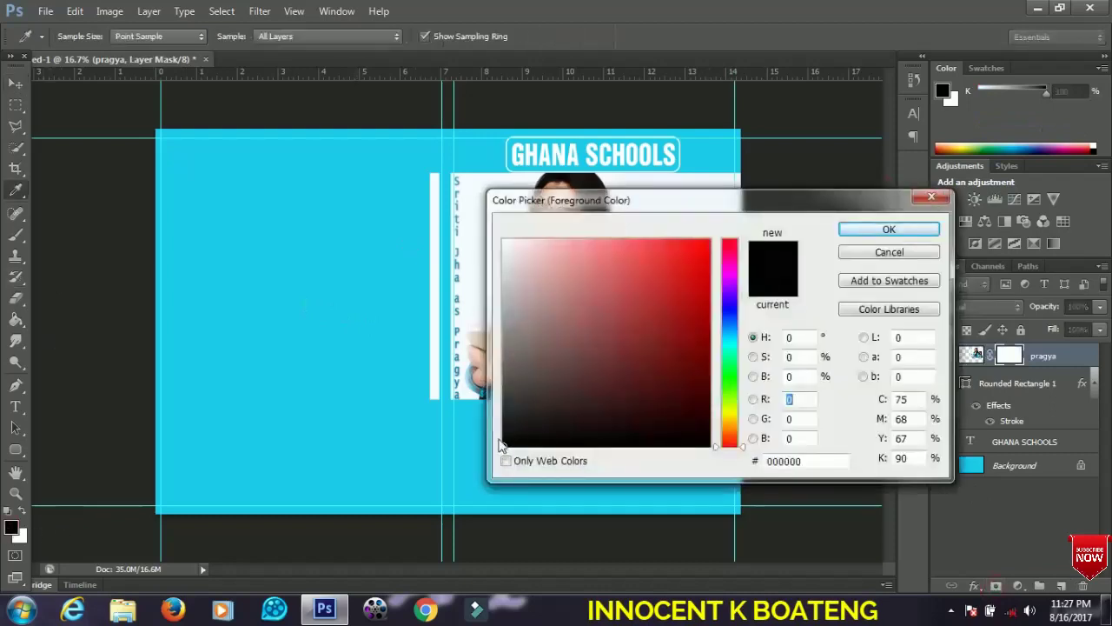
pyautogui.click(879, 230)
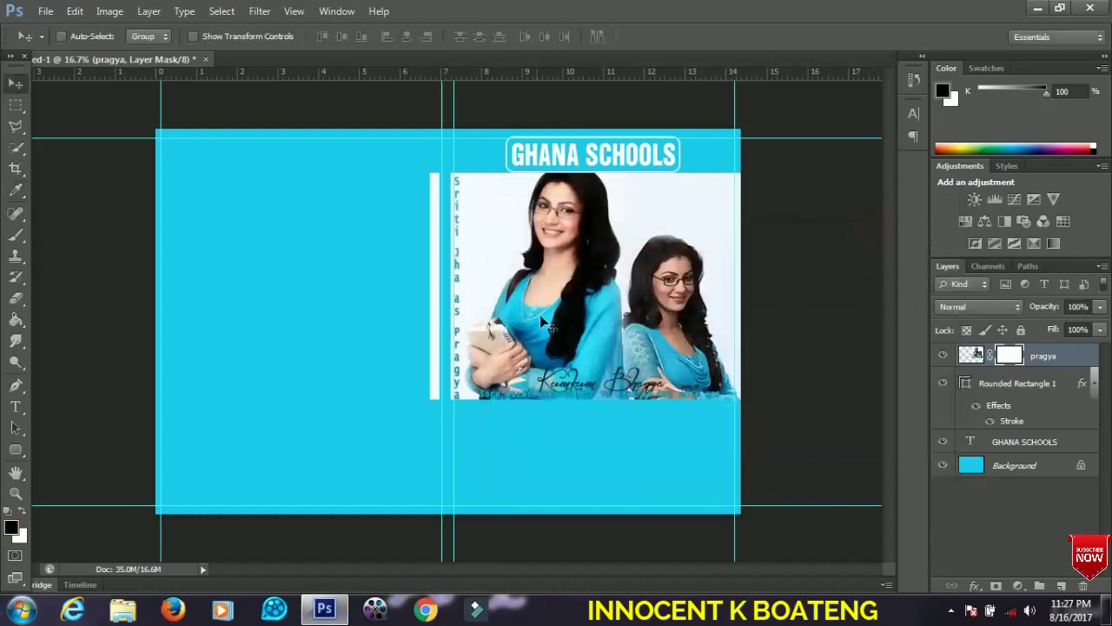
pyautogui.press('b')
pyautogui.rightClick(500, 268)
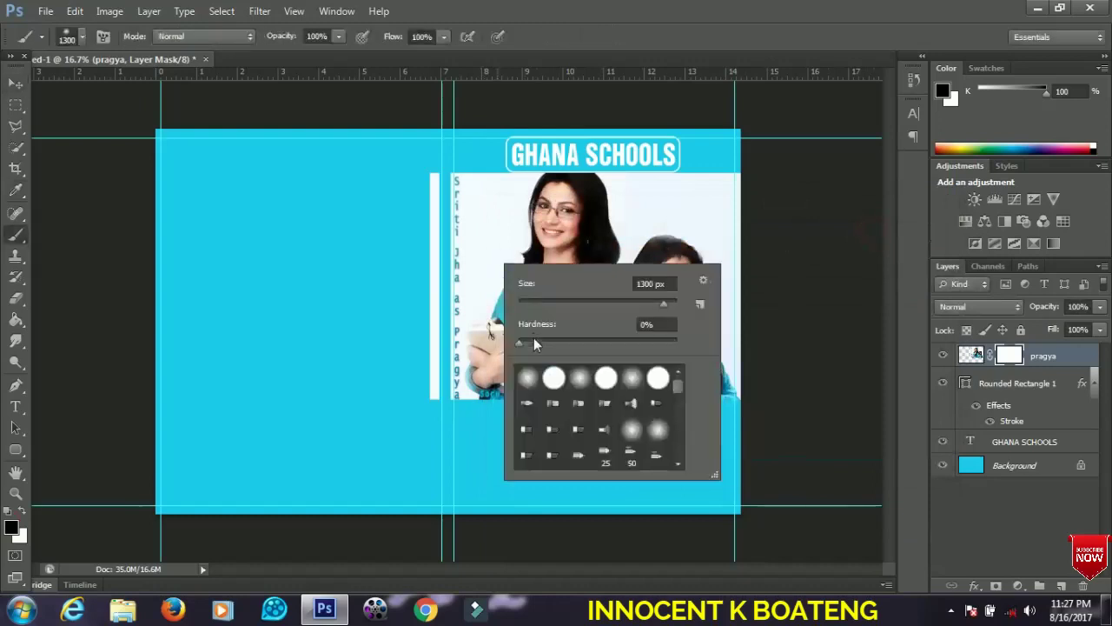
pyautogui.click(378, 38)
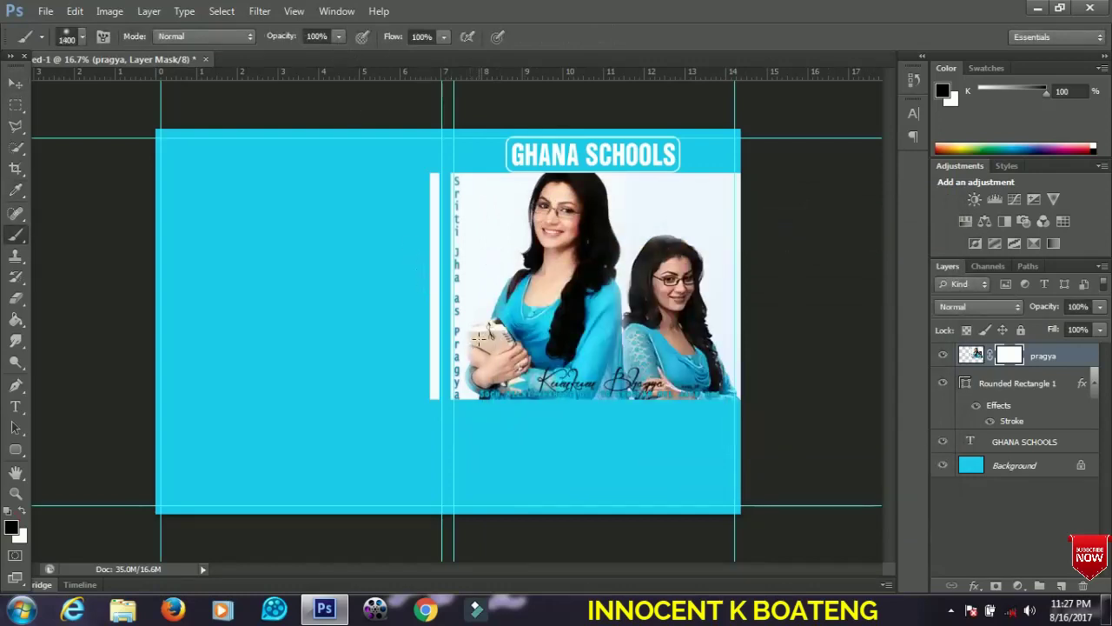
pyautogui.press('[')
pyautogui.press('[')
pyautogui.press('[')
pyautogui.press('[')
pyautogui.press('[')
pyautogui.press('[')
pyautogui.press('[')
pyautogui.press('[')
pyautogui.press('[')
pyautogui.press('[')
pyautogui.press('[')
pyautogui.press('[')
pyautogui.press('[')
pyautogui.press('[')
pyautogui.press('[')
pyautogui.press('[')
pyautogui.press('[')
pyautogui.press('[')
pyautogui.press('[')
pyautogui.press('[')
pyautogui.press('[')
pyautogui.press('[')
pyautogui.moveTo(432, 188)
pyautogui.mouseDown()
pyautogui.moveTo(424, 397)
pyautogui.moveTo(424, 375)
pyautogui.moveTo(435, 391)
pyautogui.moveTo(570, 431)
pyautogui.moveTo(789, 437)
pyautogui.moveTo(749, 420)
pyautogui.moveTo(768, 395)
pyautogui.moveTo(818, 175)
pyautogui.moveTo(754, 182)
pyautogui.moveTo(751, 165)
pyautogui.moveTo(718, 153)
pyautogui.moveTo(567, 135)
pyautogui.moveTo(498, 153)
pyautogui.moveTo(492, 136)
pyautogui.moveTo(449, 168)
pyautogui.moveTo(477, 162)
pyautogui.mouseUp()
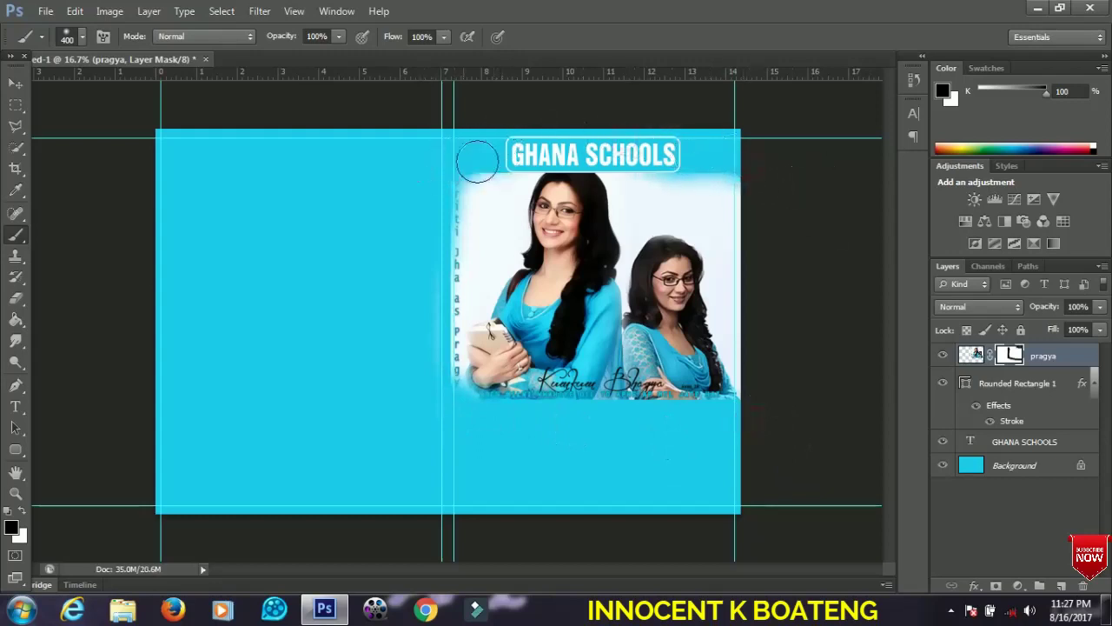
pyautogui.hotkey('ctrl', 'z')
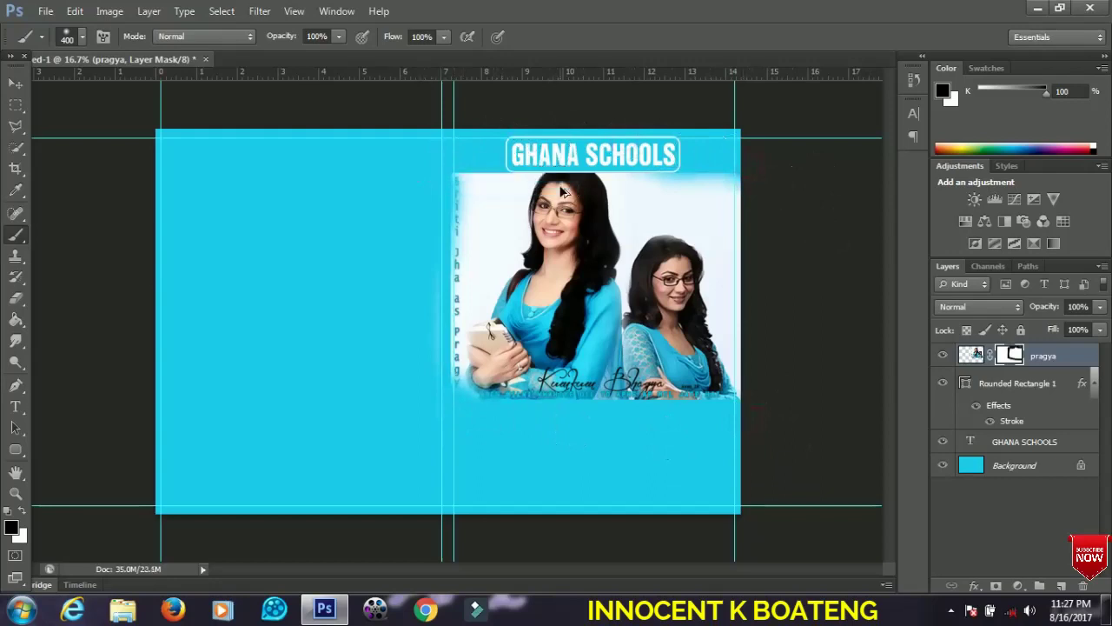
pyautogui.moveTo(456, 142); pyautogui.dragTo(518, 155)
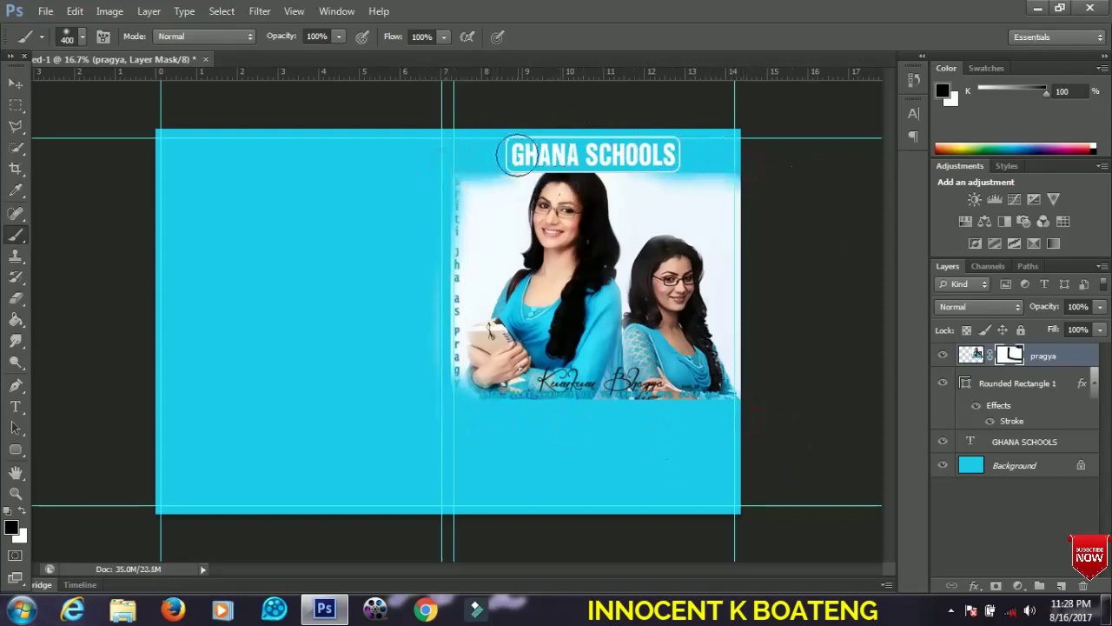
pyautogui.moveTo(435, 238); pyautogui.dragTo(440, 413)
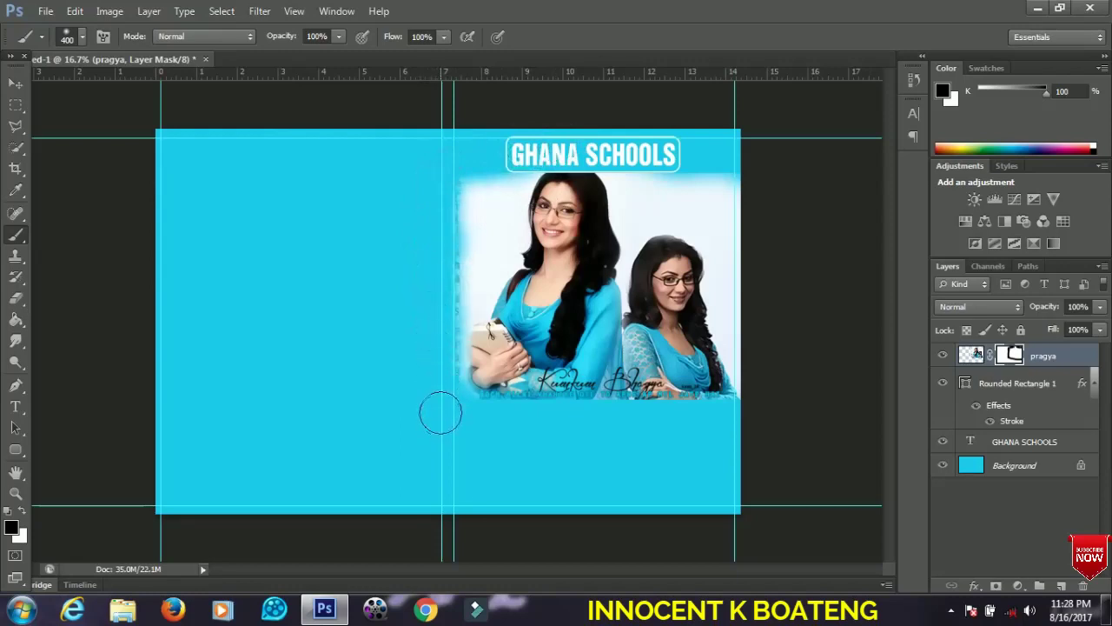
pyautogui.moveTo(708, 155); pyautogui.dragTo(725, 178)
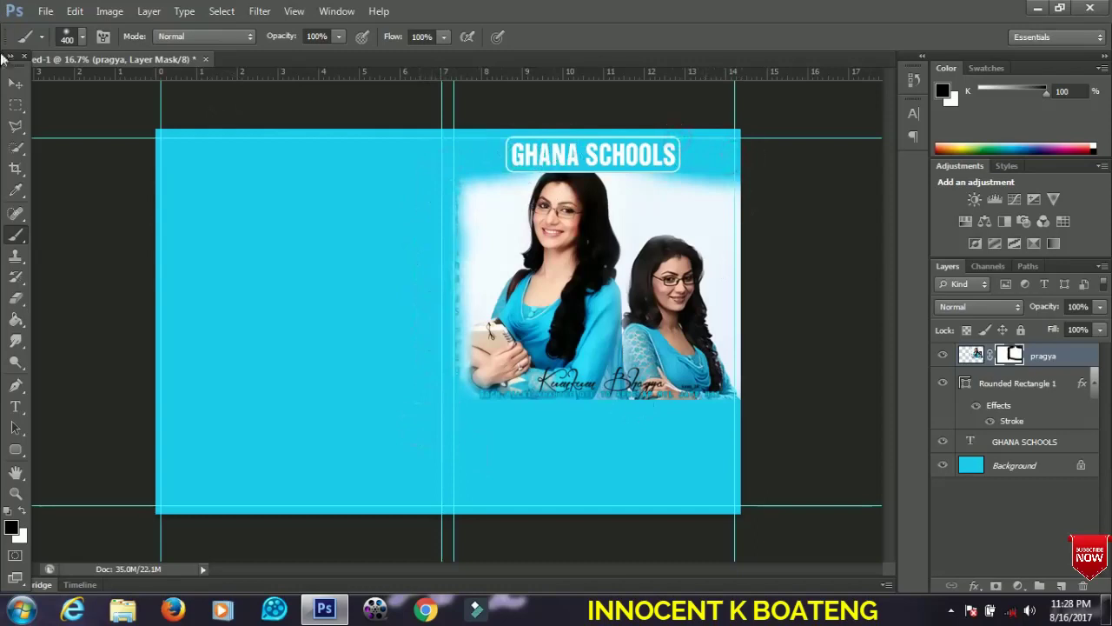
# Duplicate the "GHANA SCHOOLS" text layer and move the copy just below the photo, centred under the title
pyautogui.click(19, 84)
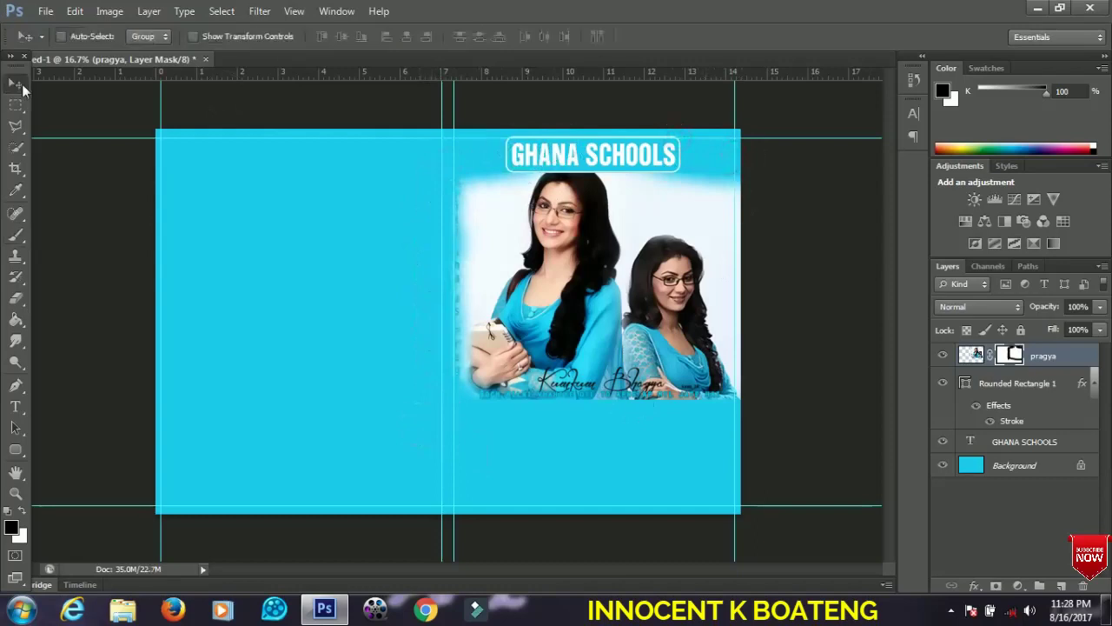
pyautogui.click(1096, 385)
pyautogui.rightClick(600, 154)
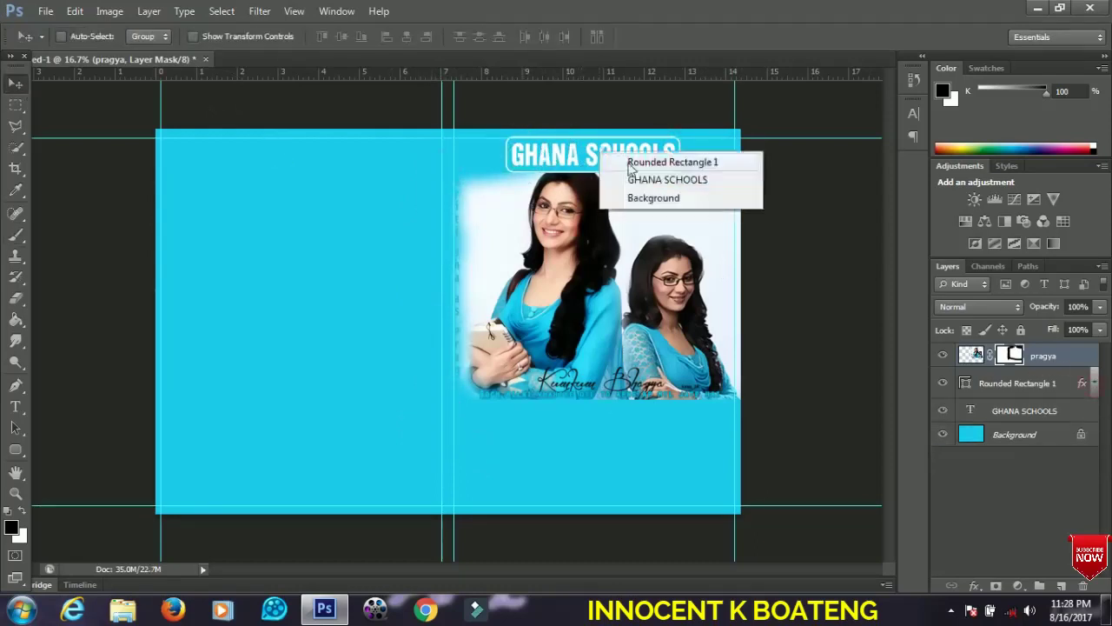
pyautogui.click(645, 180)
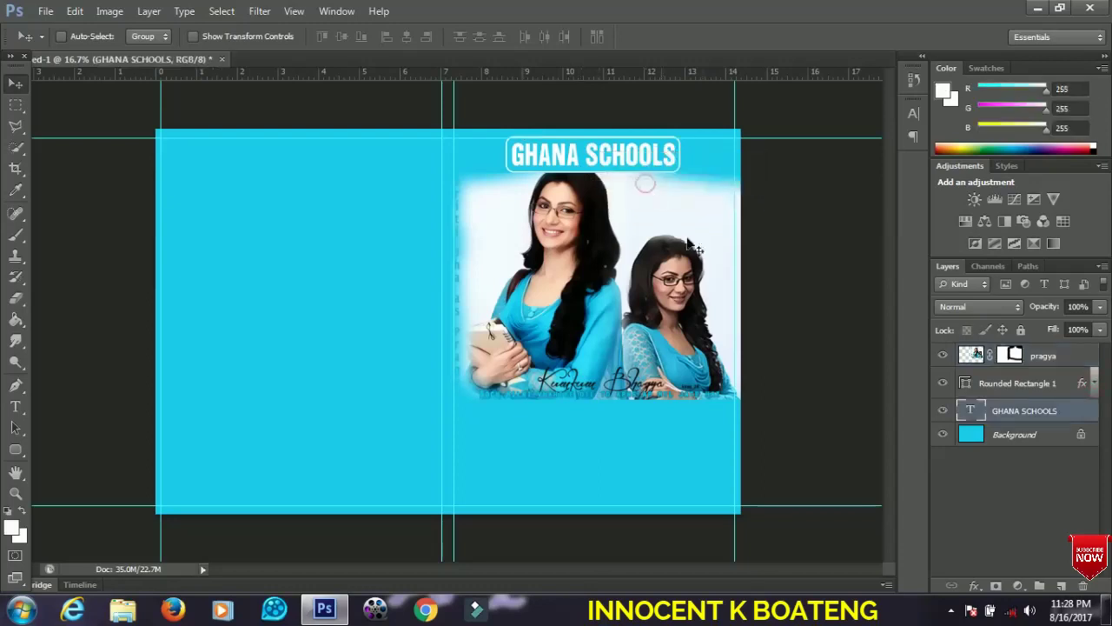
pyautogui.hotkey('ctrl', 'j')
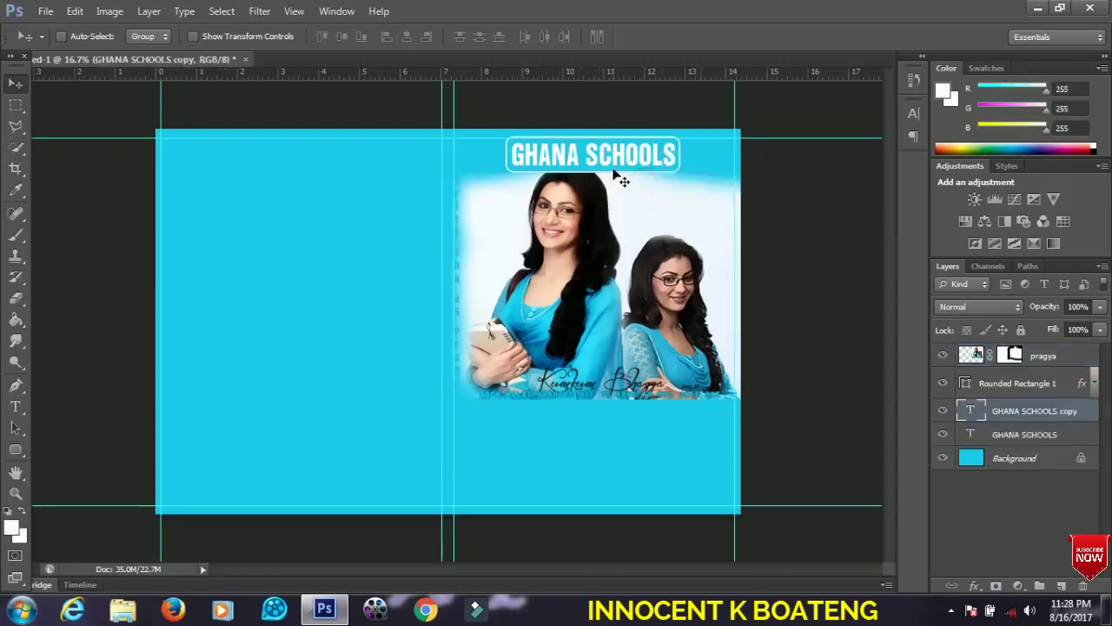
pyautogui.moveTo(611, 156); pyautogui.dragTo(592, 418)
# Replace the wording of the duplicated title below the photo with "EXERCISE BOOKS"
pyautogui.press('t')
pyautogui.tripleClick(591, 410)
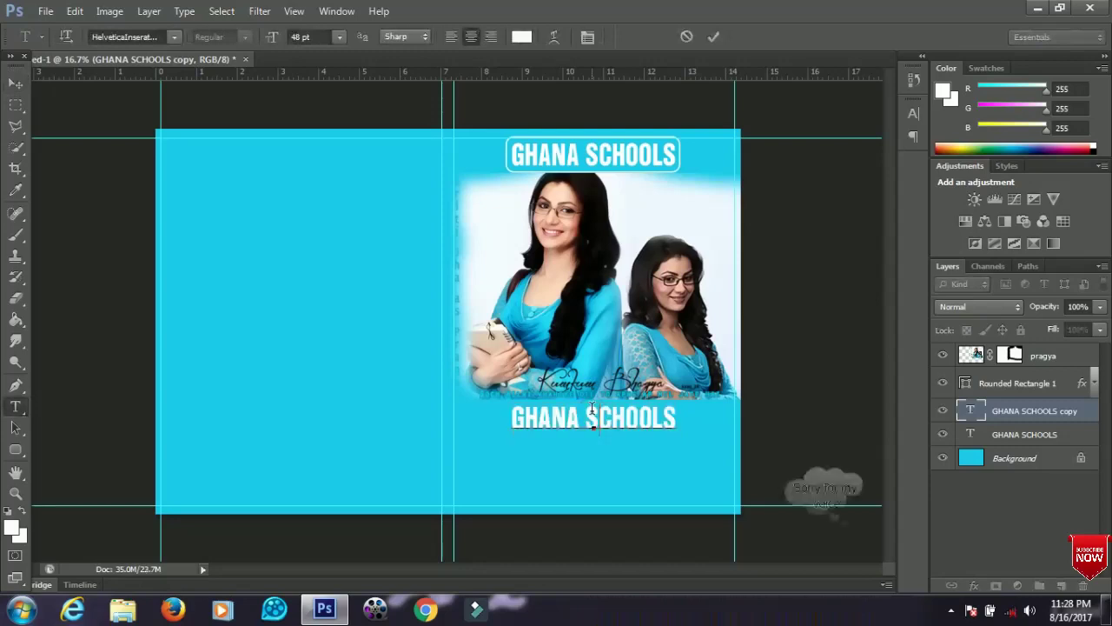
pyautogui.press('BackSpace')
pyautogui.write('EXE')
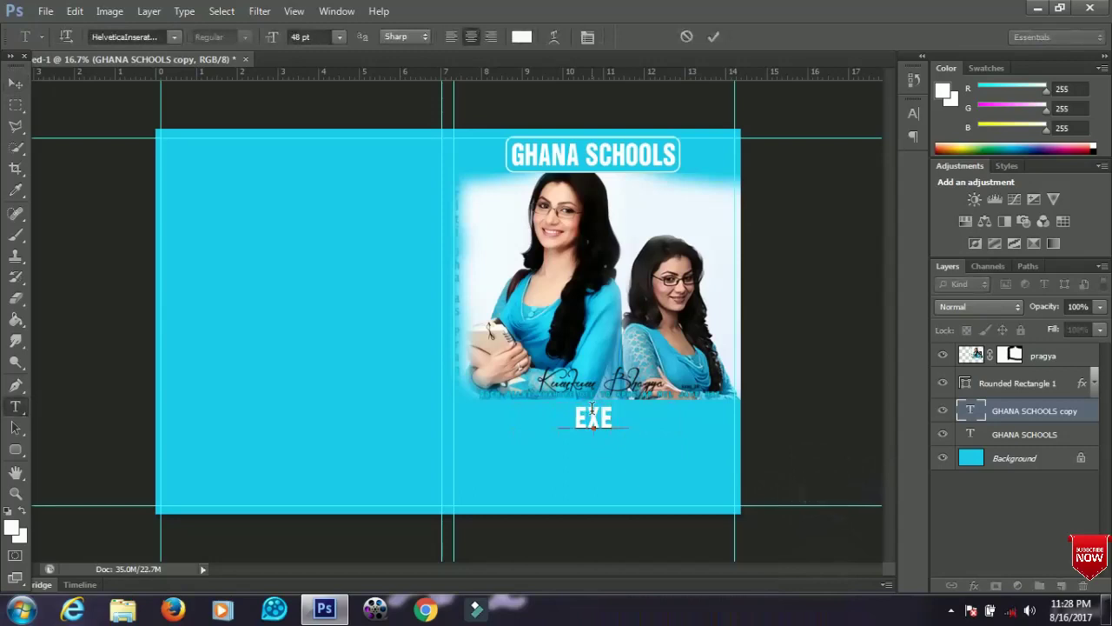
pyautogui.write('RCISE BOO')
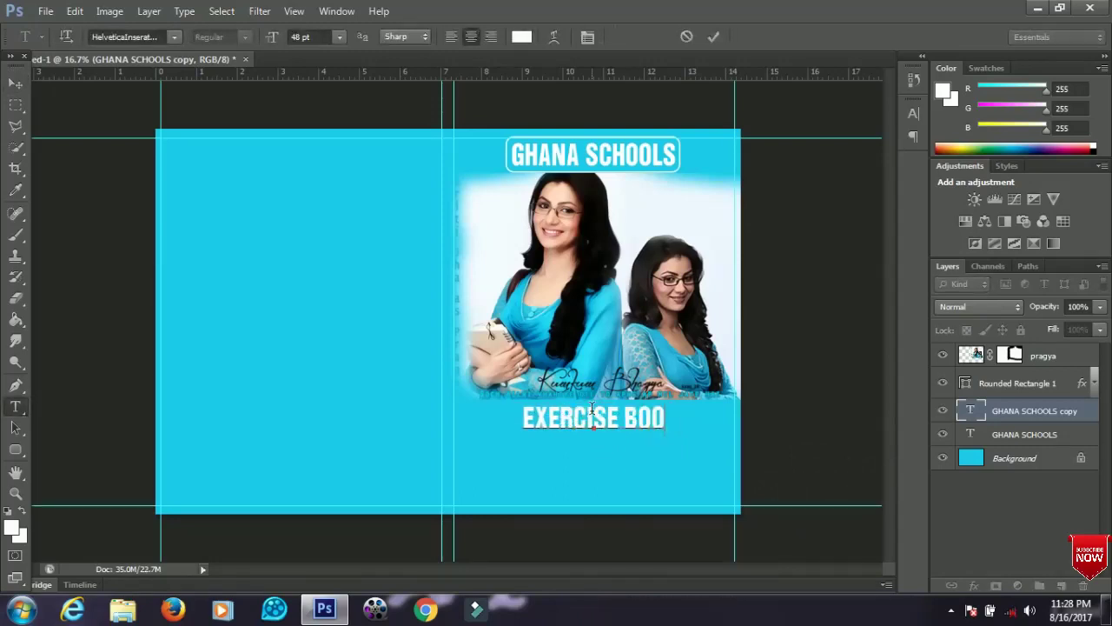
pyautogui.write('KS')
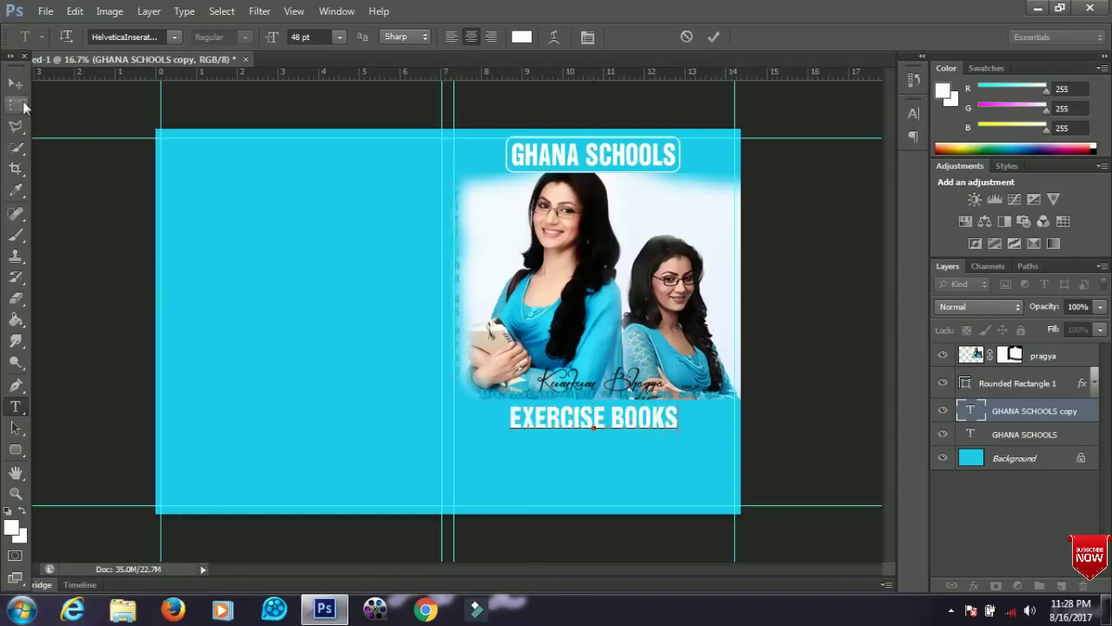
# Scale the "EXERCISE BOOKS" caption down to about 79% and nudge it up closer to the photo
pyautogui.click(14, 83)
pyautogui.hotkey('ctrl', 't')
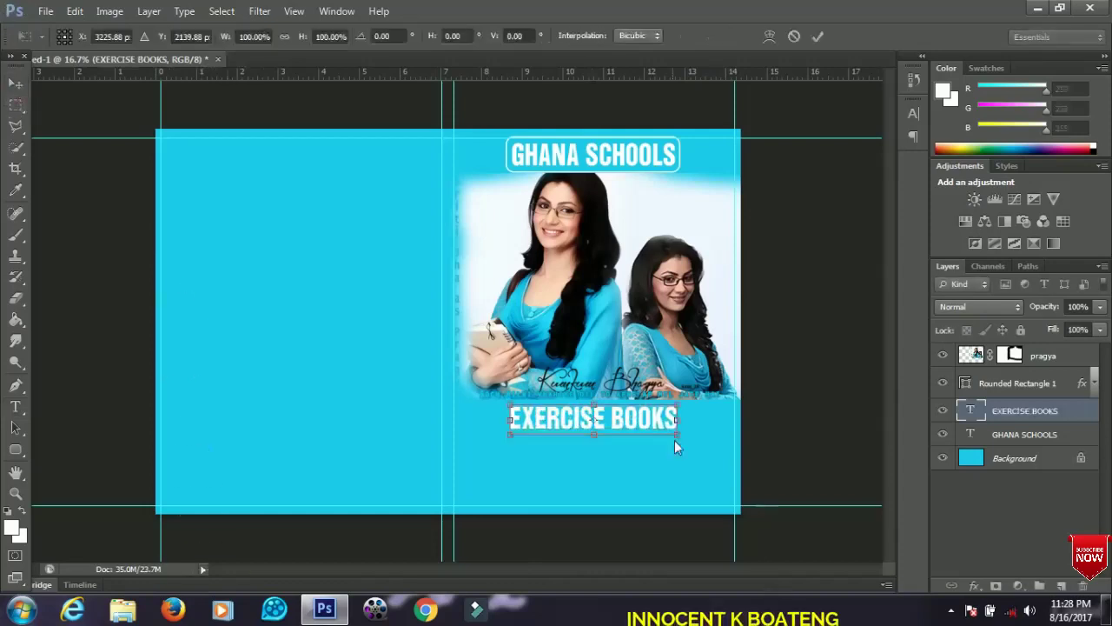
pyautogui.moveTo(678, 402); pyautogui.dragTo(662, 406)
pyautogui.press('Return')
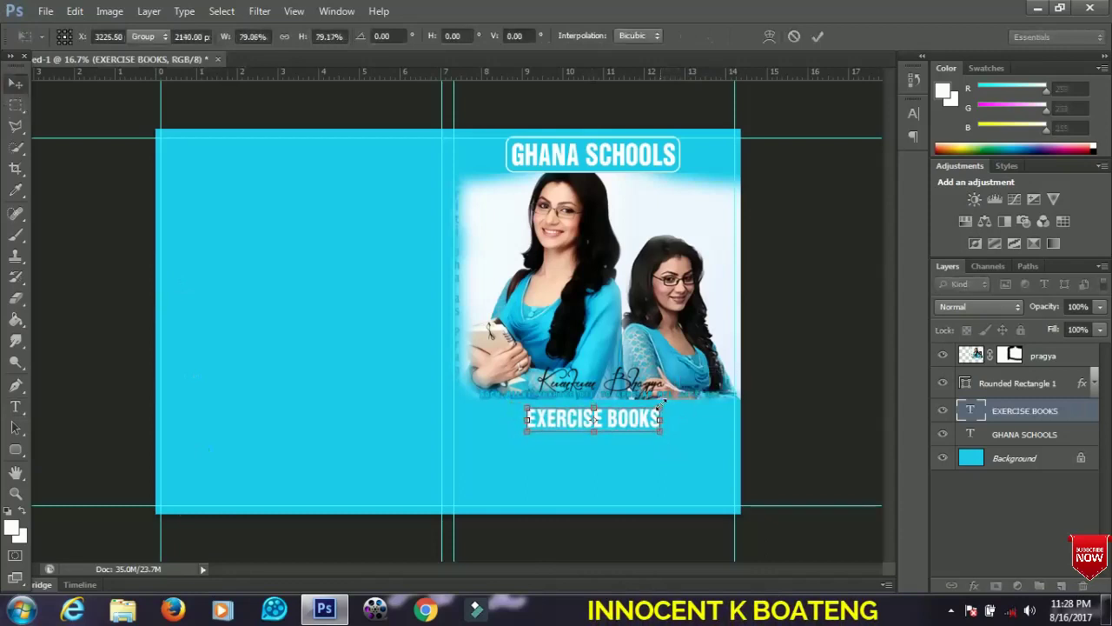
pyautogui.hotkey('shift', 'Up')
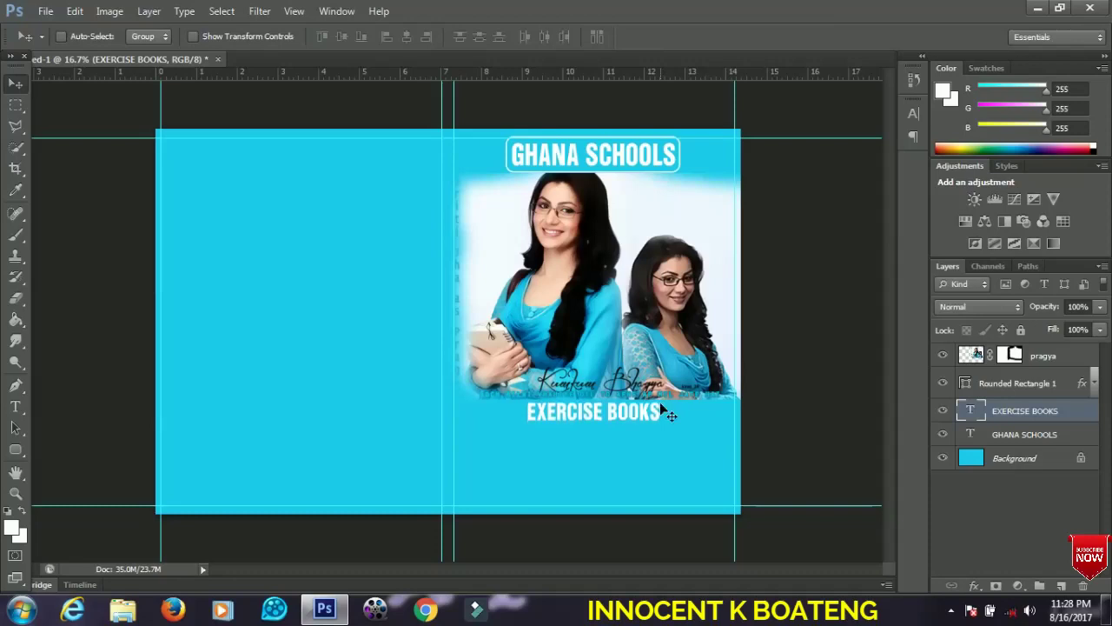
# Draw a wide rounded rectangle with a 50 px radius between the "EXERCISE BOOKS" caption and the bottom guide, roughly centred under the caption
pyautogui.scroll(2, 669, 415)
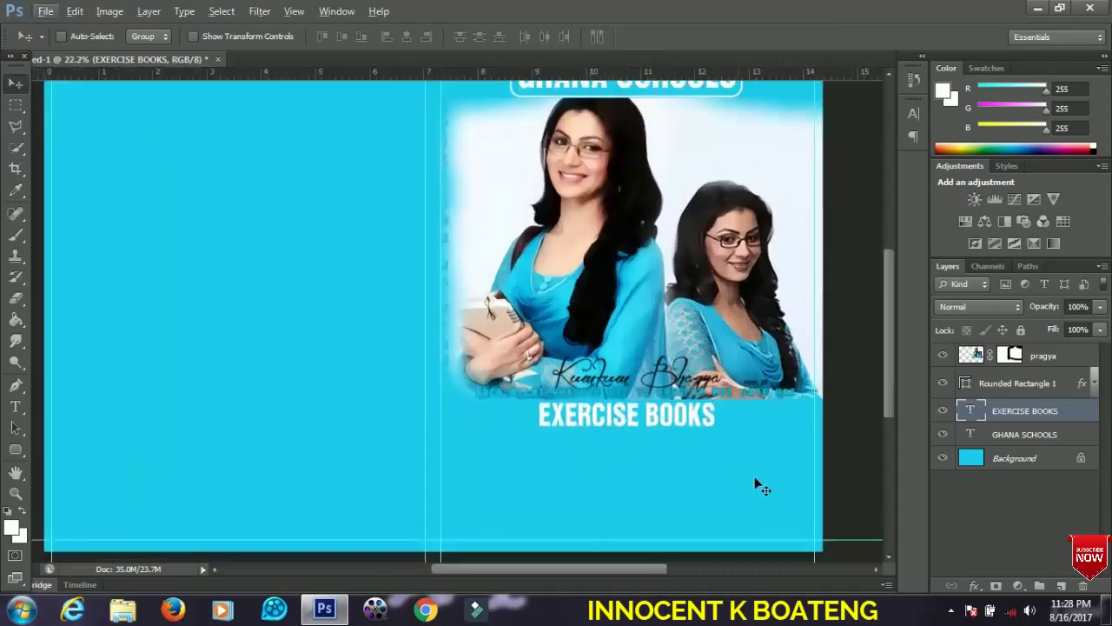
pyautogui.scroll(-3, 755, 476)
pyautogui.scroll(1, 670, 448)
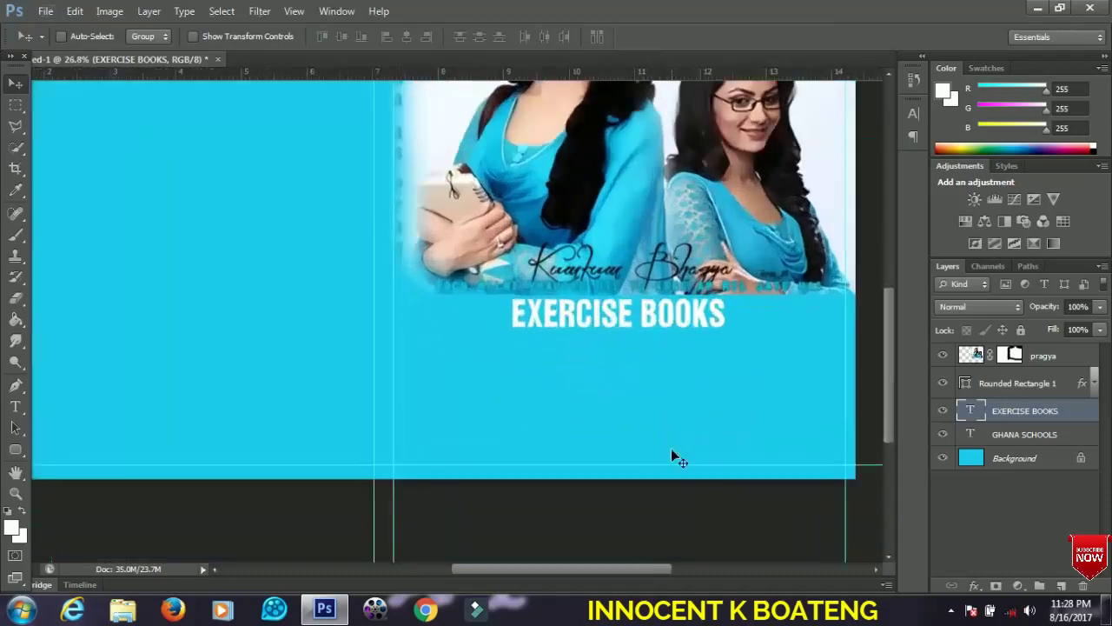
pyautogui.moveTo(652, 409); pyautogui.dragTo(576, 338)
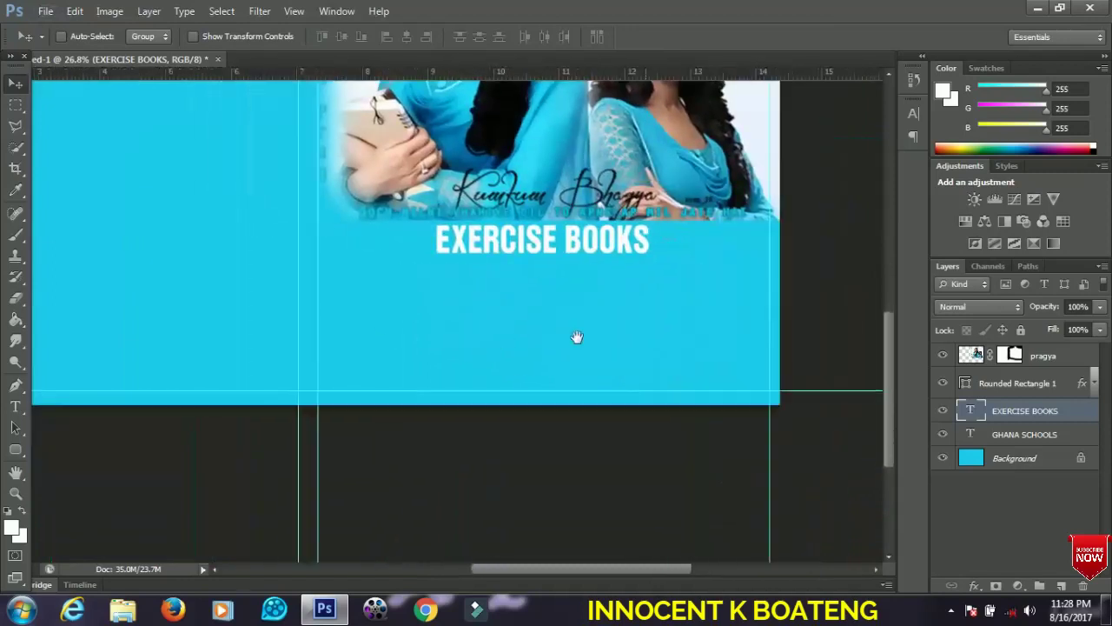
pyautogui.click(14, 452)
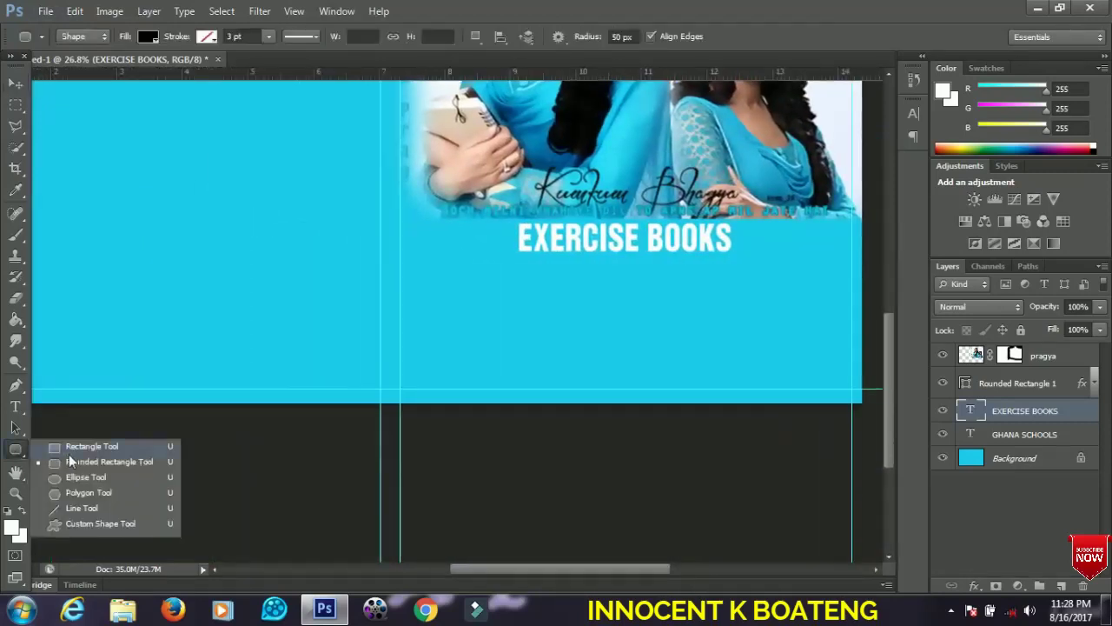
pyautogui.click(78, 465)
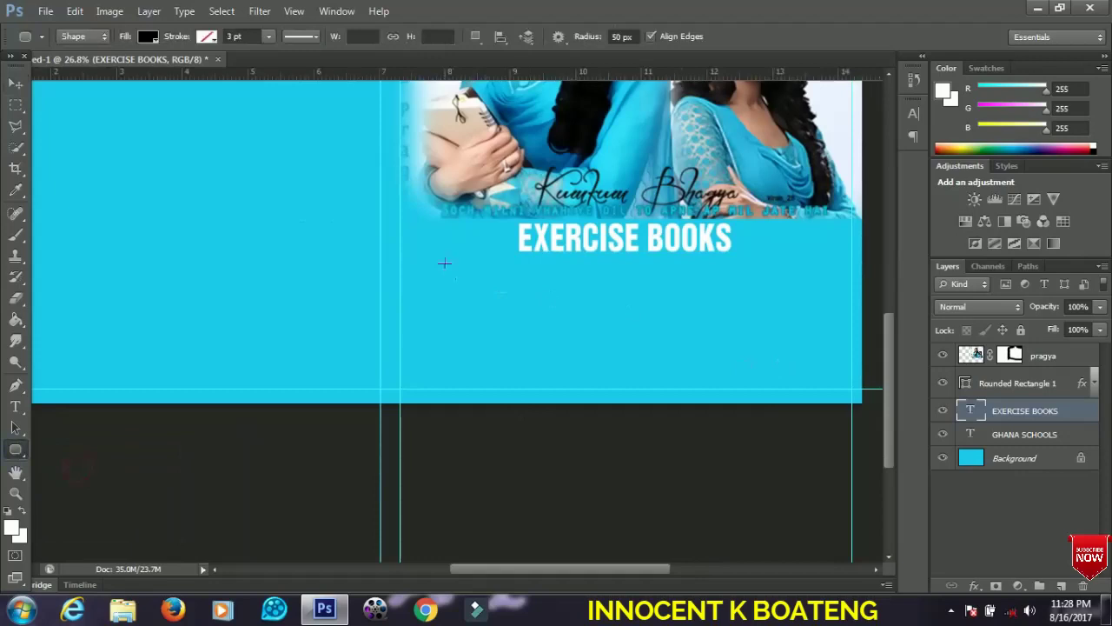
pyautogui.moveTo(424, 255); pyautogui.dragTo(759, 387)
pyautogui.press('v')
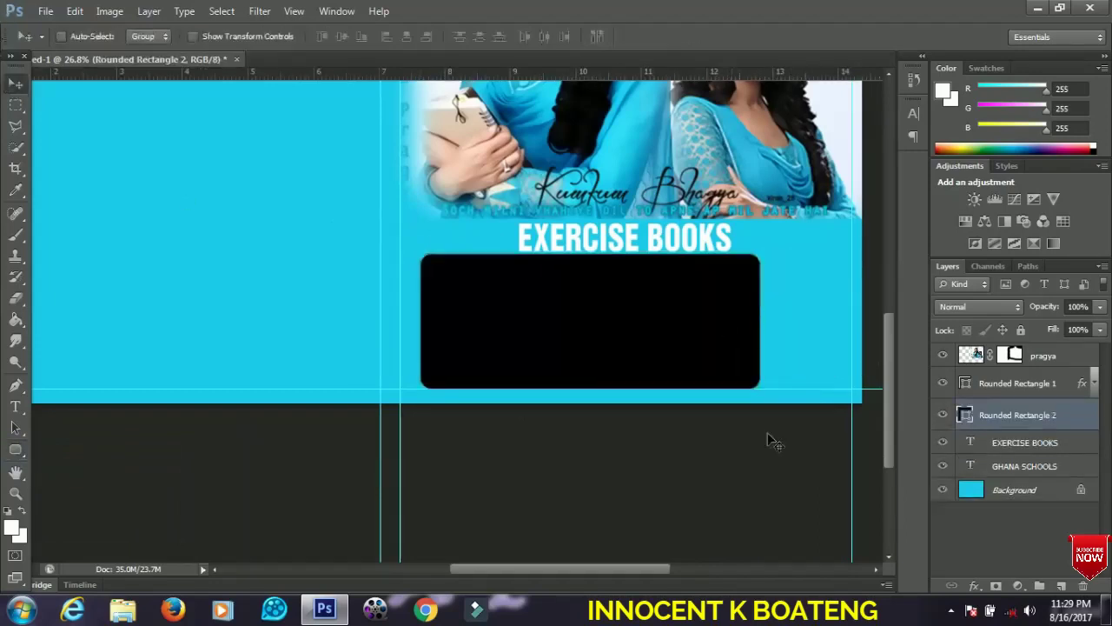
pyautogui.moveTo(720, 331); pyautogui.dragTo(742, 337)
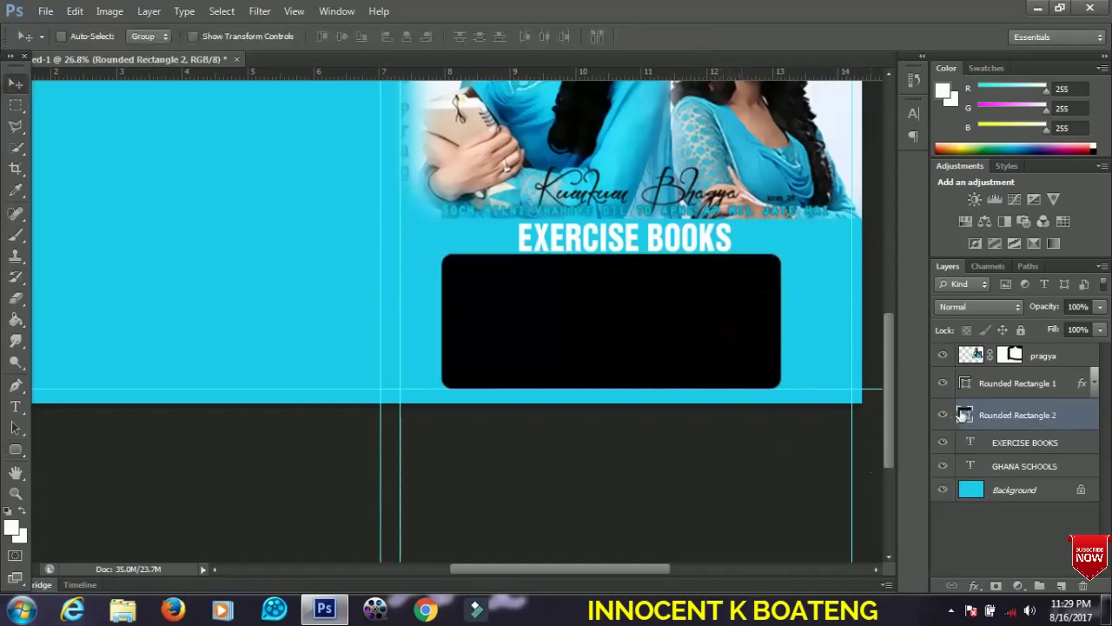
# Change the fill of the rounded rectangle below the caption to white (ffffff)
pyautogui.doubleClick(964, 416)
pyautogui.click(504, 241)
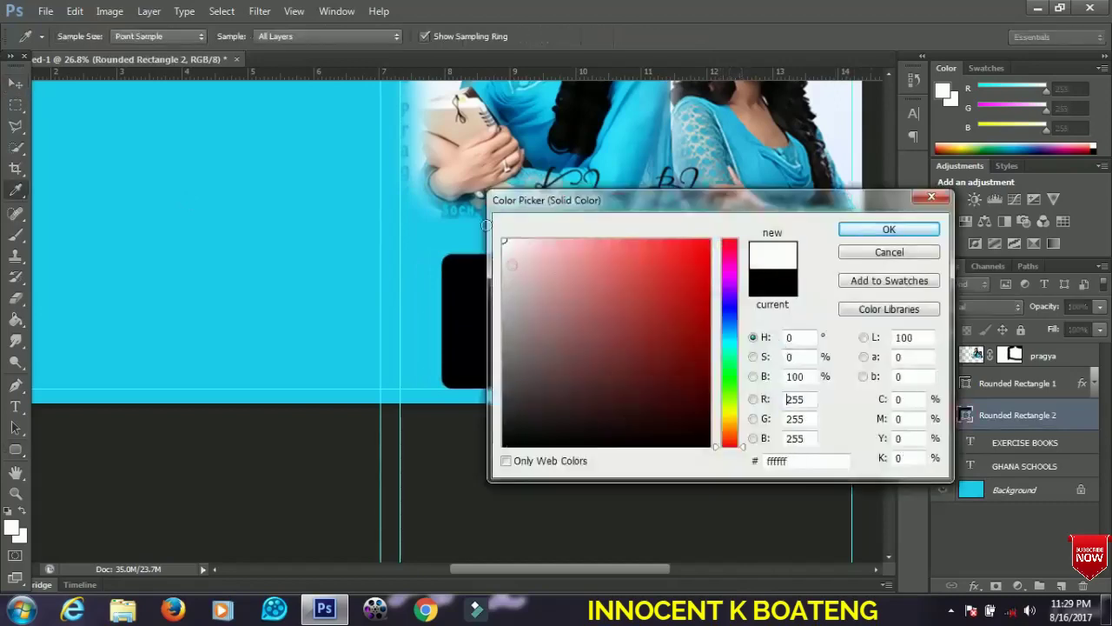
pyautogui.click(901, 230)
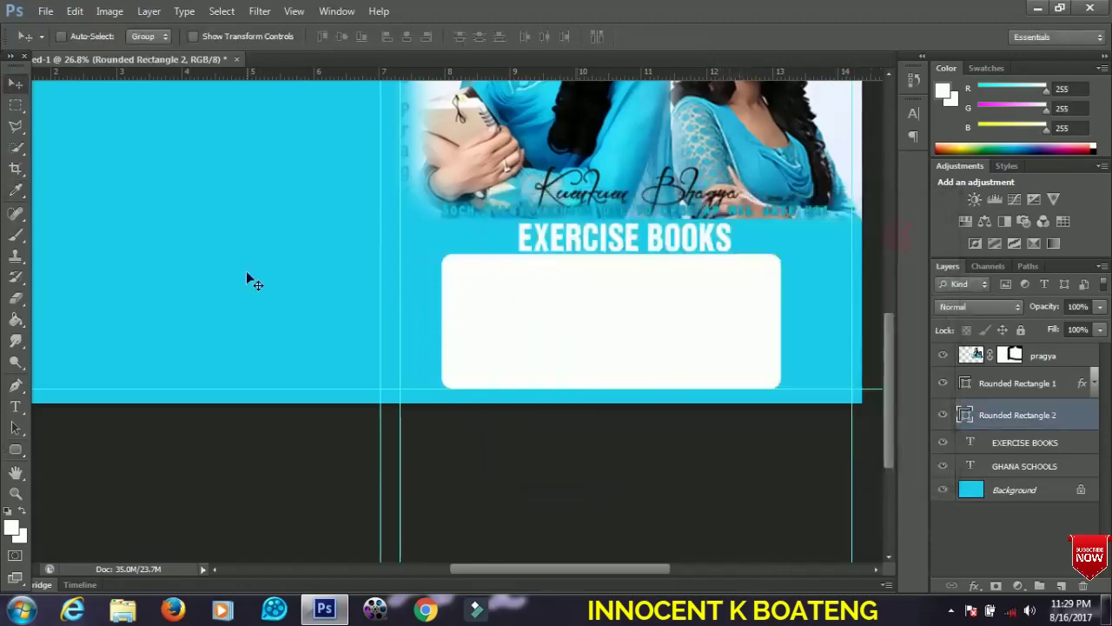
# Scale the "pragya" photo down to about 92% and nudge it up against the framed title
pyautogui.scroll(3, 777, 367)
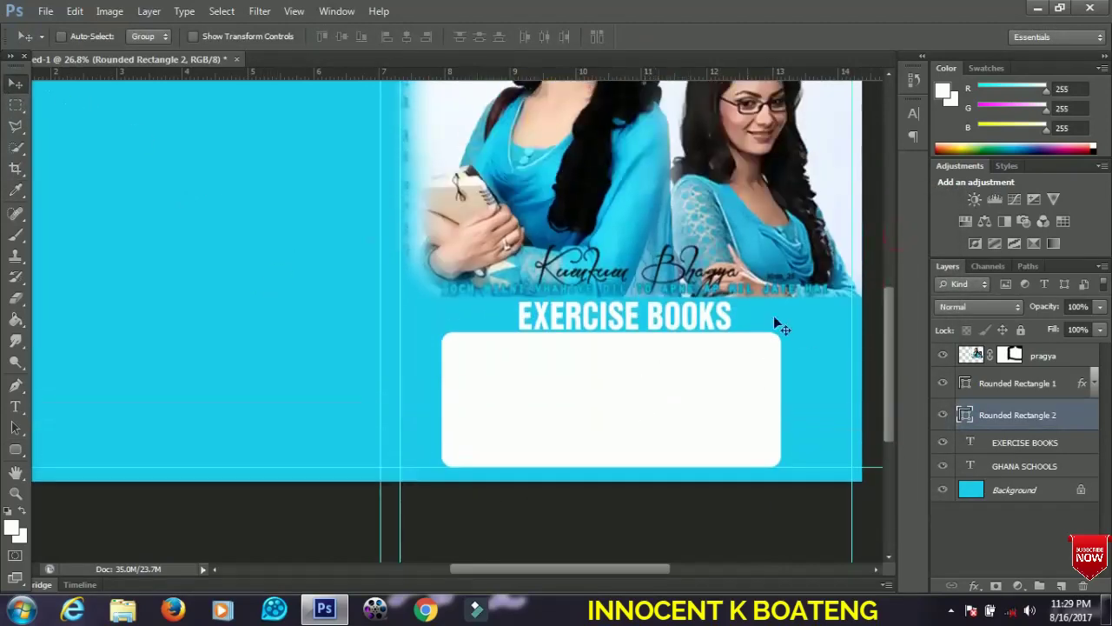
pyautogui.scroll(4, 669, 395)
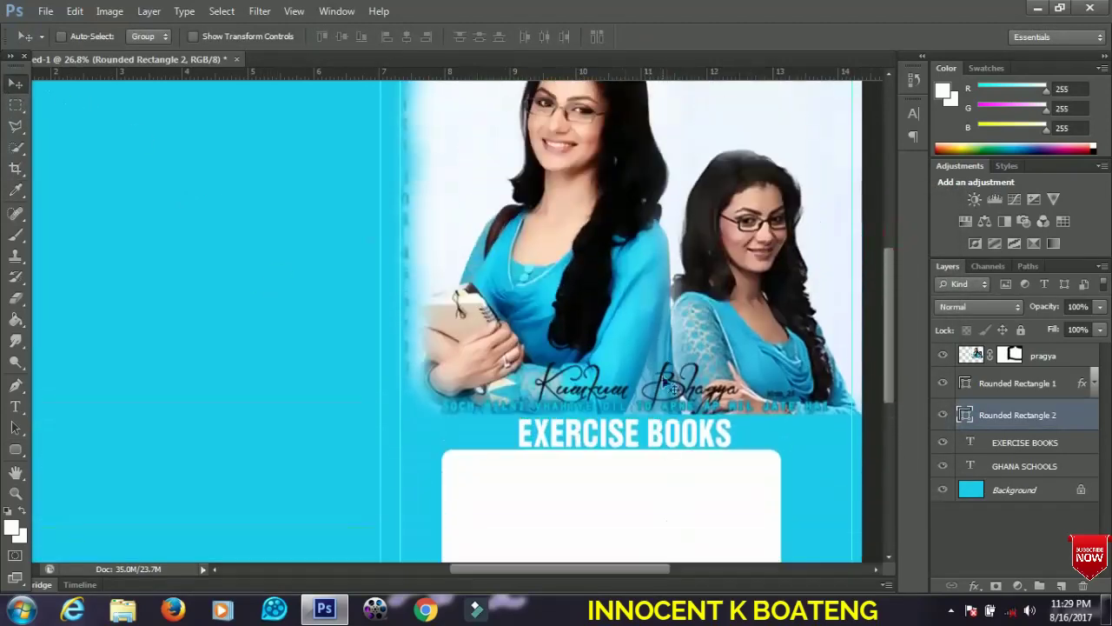
pyautogui.scroll(-2, 653, 326)
pyautogui.rightClick(650, 268)
pyautogui.click(692, 283)
pyautogui.hotkey('ctrl', 't')
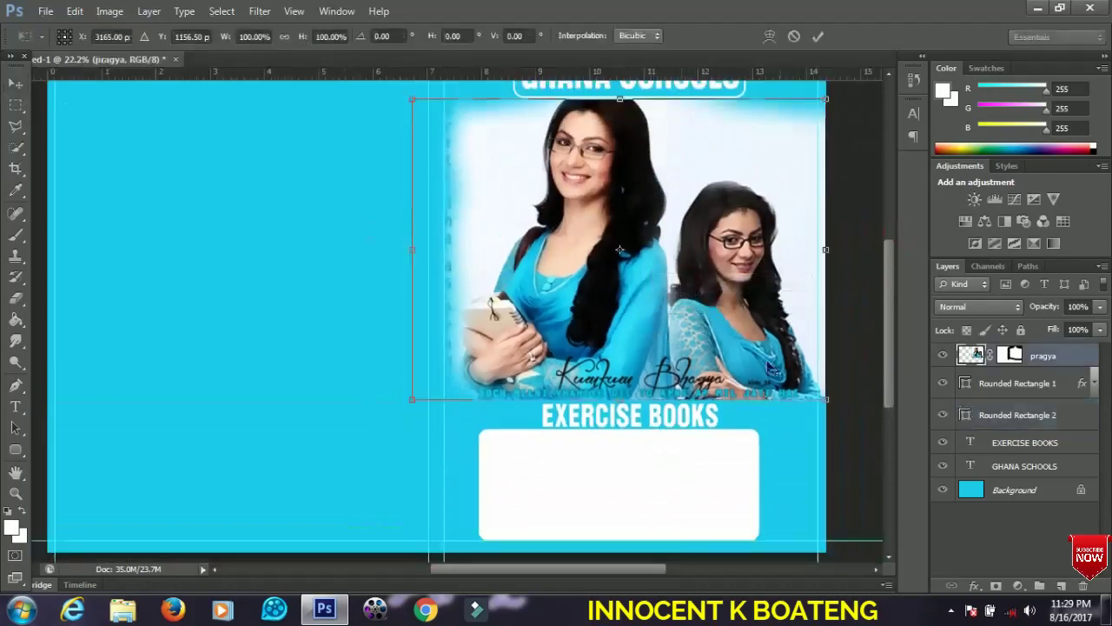
pyautogui.moveTo(827, 397); pyautogui.dragTo(811, 388)
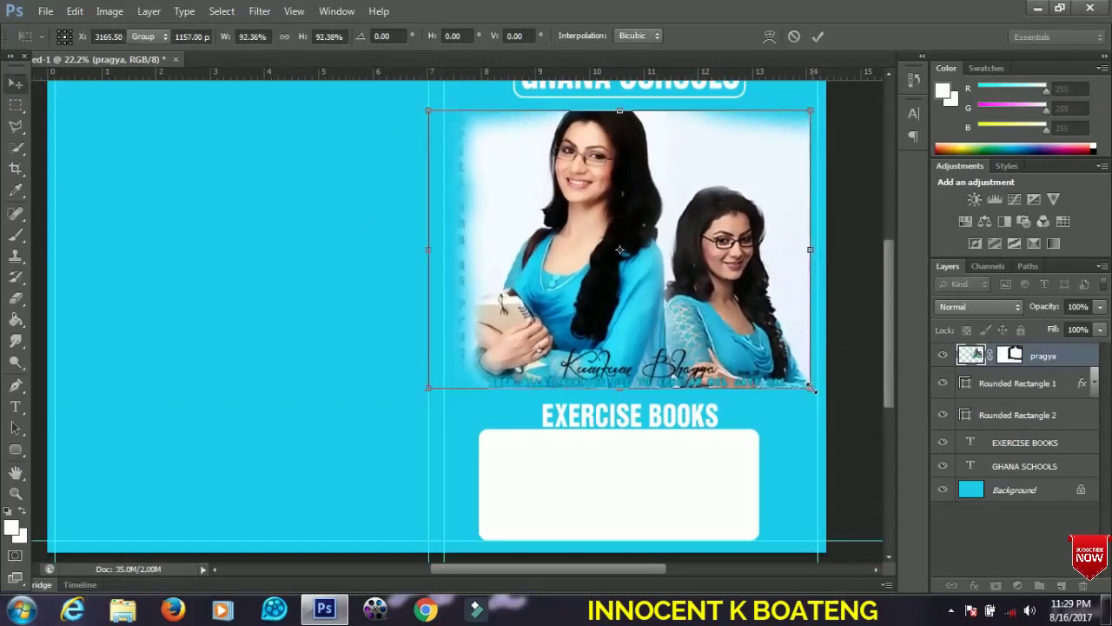
pyautogui.press('Return')
pyautogui.hotkey('shift', 'Up')
pyautogui.hotkey('shift', 'Up')
pyautogui.hotkey('shift', 'Up')
pyautogui.hotkey('shift', 'Up')
pyautogui.hotkey('shift', 'Up')
pyautogui.hotkey('shift', 'Up')
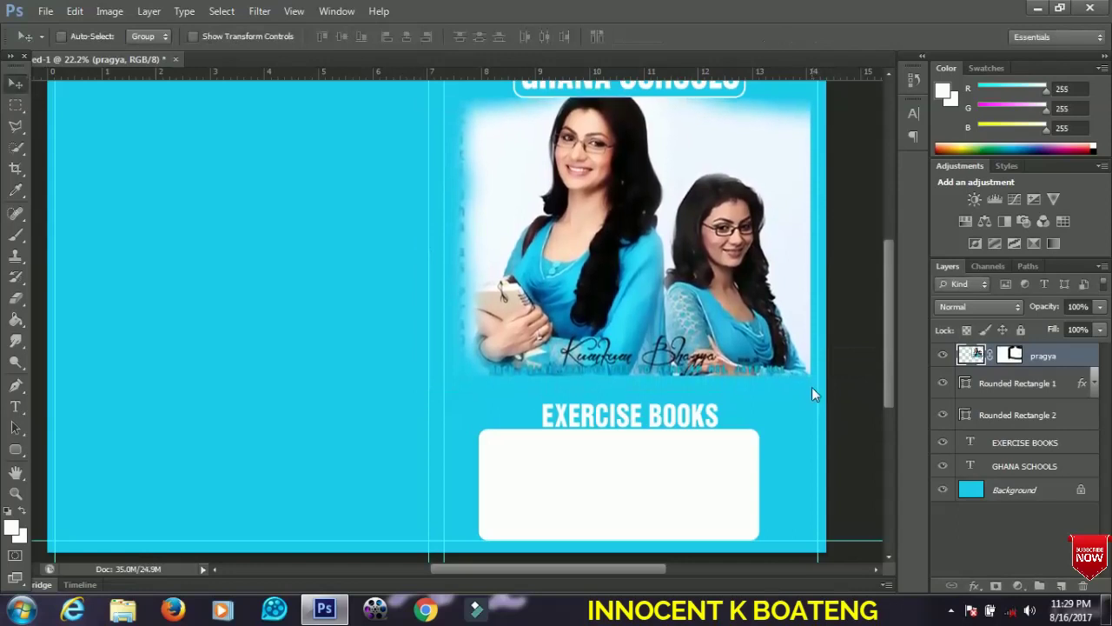
# Move the "EXERCISE BOOKS" caption up until it sits directly beneath the photo's lower edge
pyautogui.rightClick(682, 424)
pyautogui.click(711, 433)
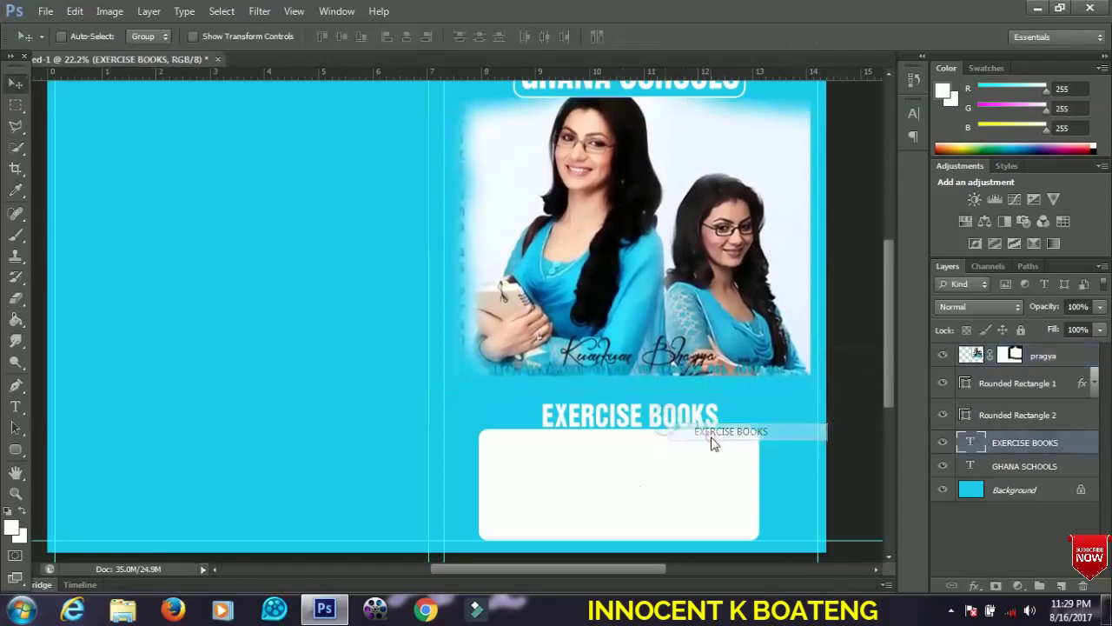
pyautogui.hotkey('shift', 'Up')
pyautogui.hotkey('shift', 'Up')
pyautogui.hotkey('shift', 'Up')
pyautogui.hotkey('shift', 'Up')
pyautogui.hotkey('shift', 'Up')
pyautogui.hotkey('shift', 'Up')
pyautogui.hotkey('shift', 'Up')
pyautogui.hotkey('shift', 'Up')
pyautogui.hotkey('shift', 'Up')
pyautogui.hotkey('shift', 'Up')
pyautogui.hotkey('shift', 'Up')
pyautogui.hotkey('shift', 'Up')
pyautogui.hotkey('shift', 'Up')
pyautogui.hotkey('shift', 'Up')
# Move the white rounded rectangle up beneath the caption and enlarge it to nearly the photo's width, ending just above the bottom guide
pyautogui.rightClick(681, 457)
pyautogui.click(688, 462)
pyautogui.moveTo(686, 472); pyautogui.dragTo(691, 459)
pyautogui.hotkey('ctrl', 't')
pyautogui.moveTo(770, 527); pyautogui.dragTo(799, 540)
pyautogui.doubleClick(757, 518)
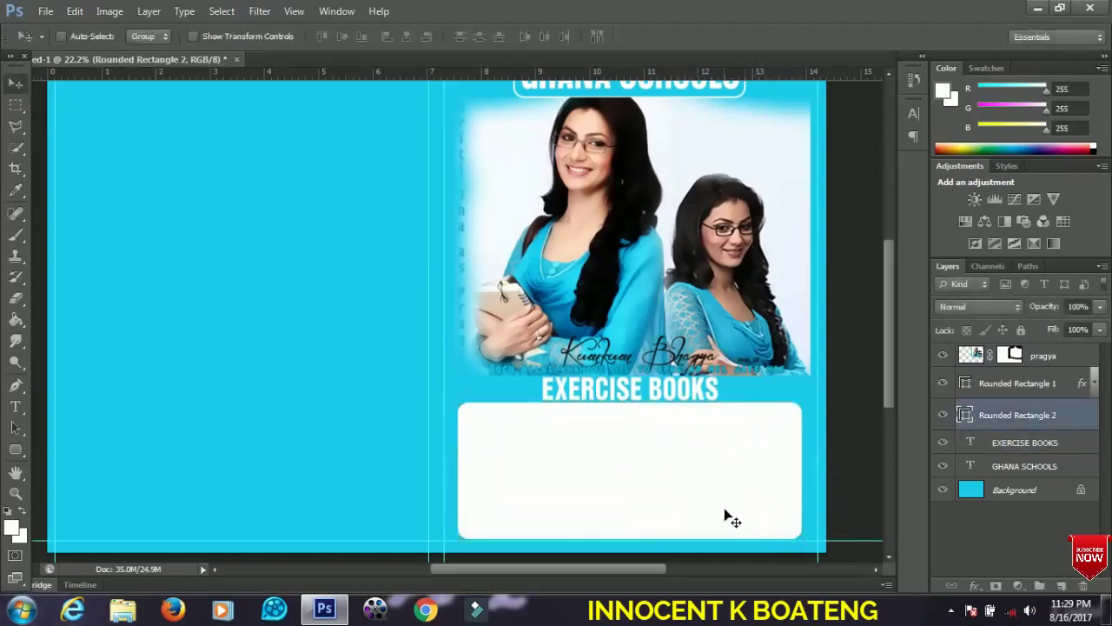
# Shrink the white rounded rectangle slightly to leave a small margin inside the guides
pyautogui.scroll(-1, 708, 505)
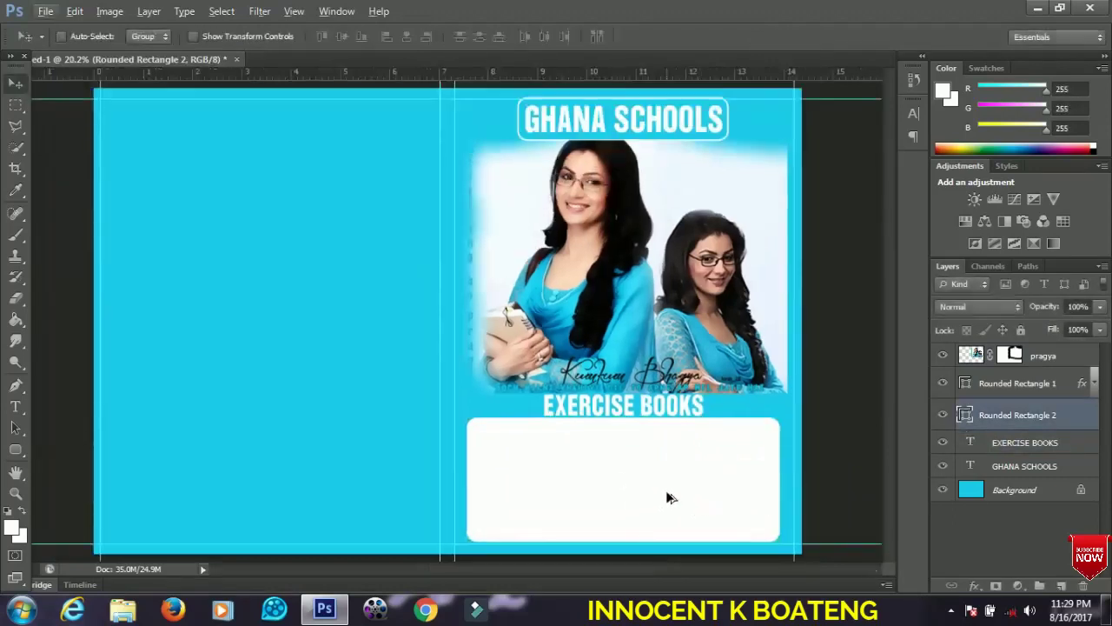
pyautogui.hotkey('ctrl', 't')
pyautogui.moveTo(775, 533); pyautogui.dragTo(770, 536)
pyautogui.doubleClick(712, 508)
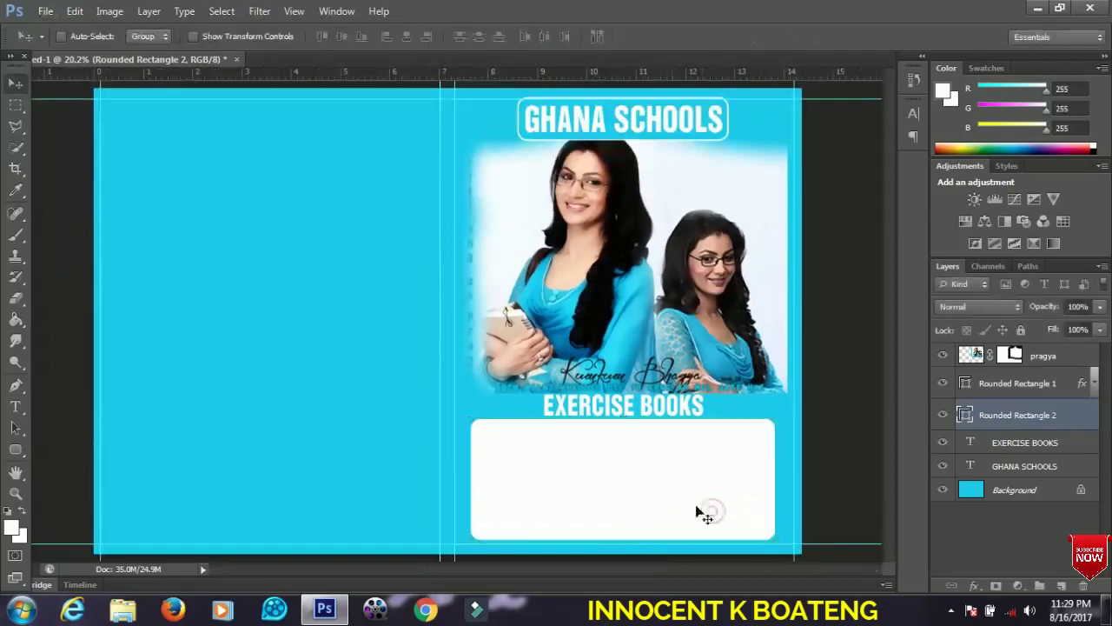
# Add a text line reading "Name:" followed by a long row of dots, starting on the blank back panel
pyautogui.scroll(-3, 599, 479)
pyautogui.scroll(2, 463, 449)
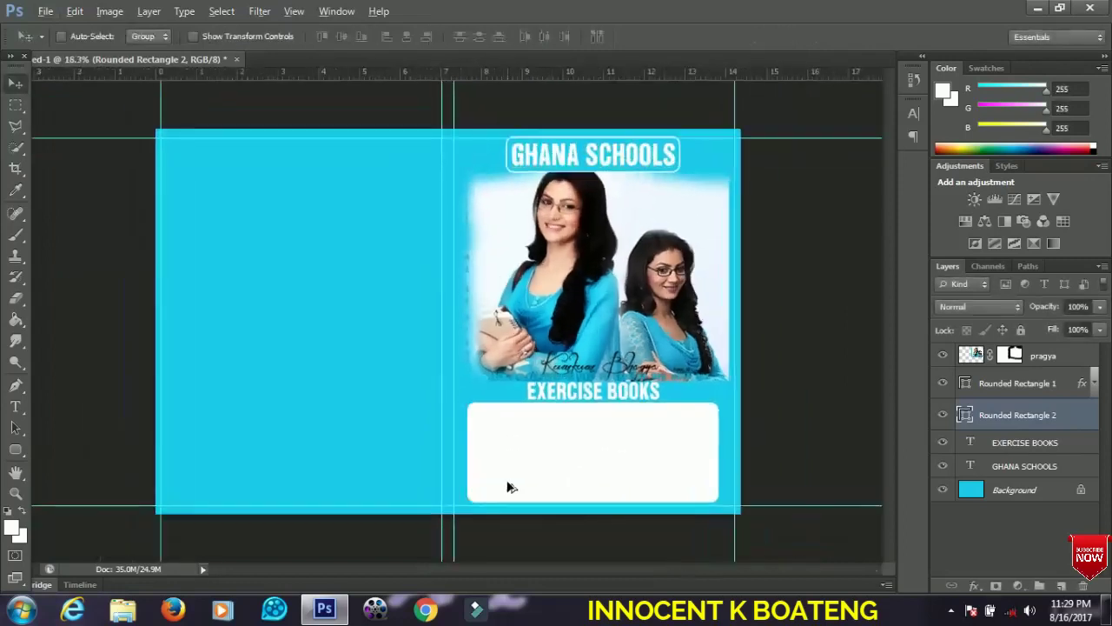
pyautogui.press('t')
pyautogui.hotkey('alt', 't')
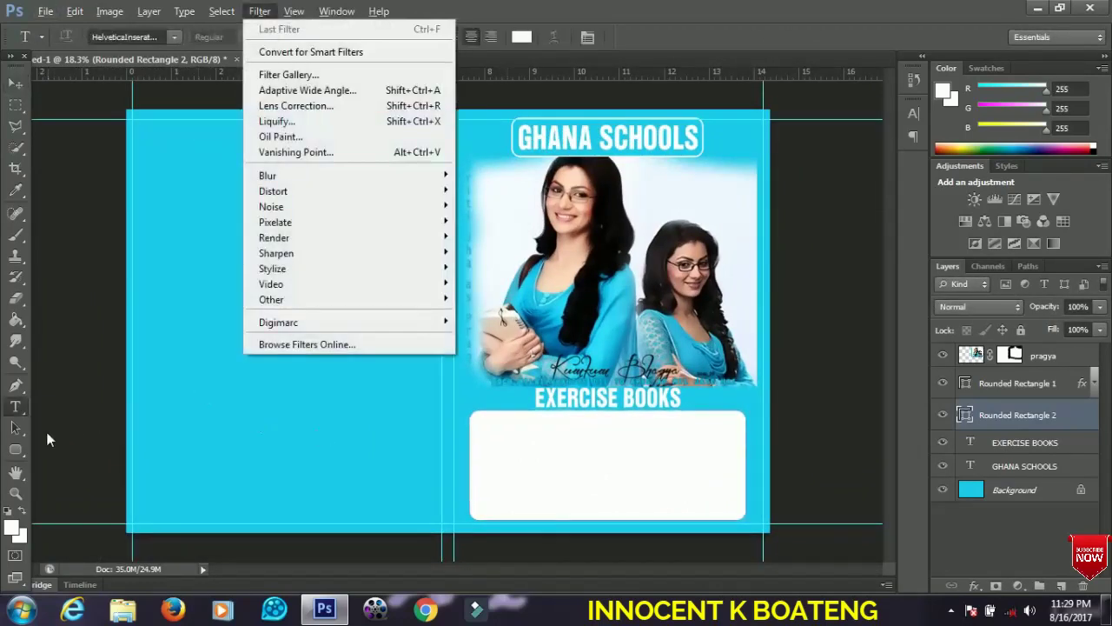
pyautogui.click(17, 410)
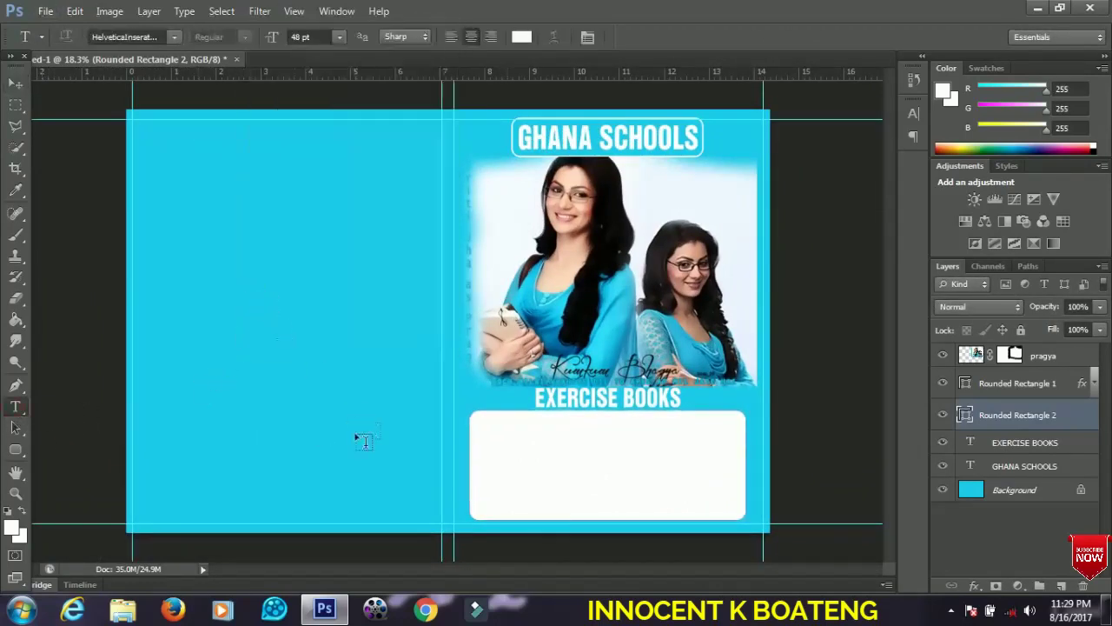
pyautogui.click(410, 351)
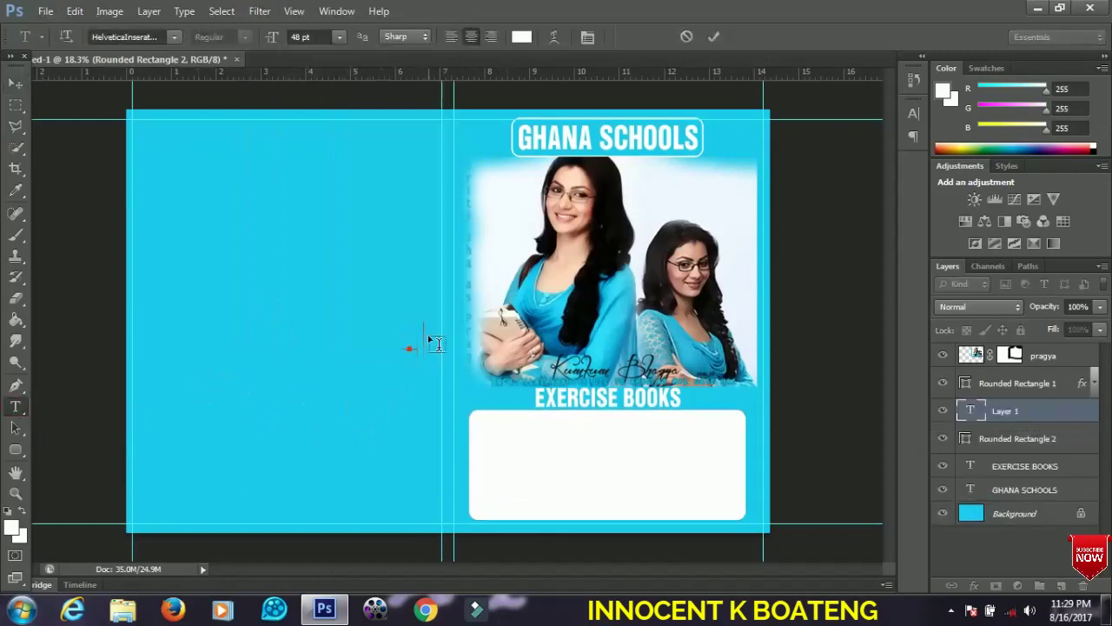
pyautogui.write('Name')
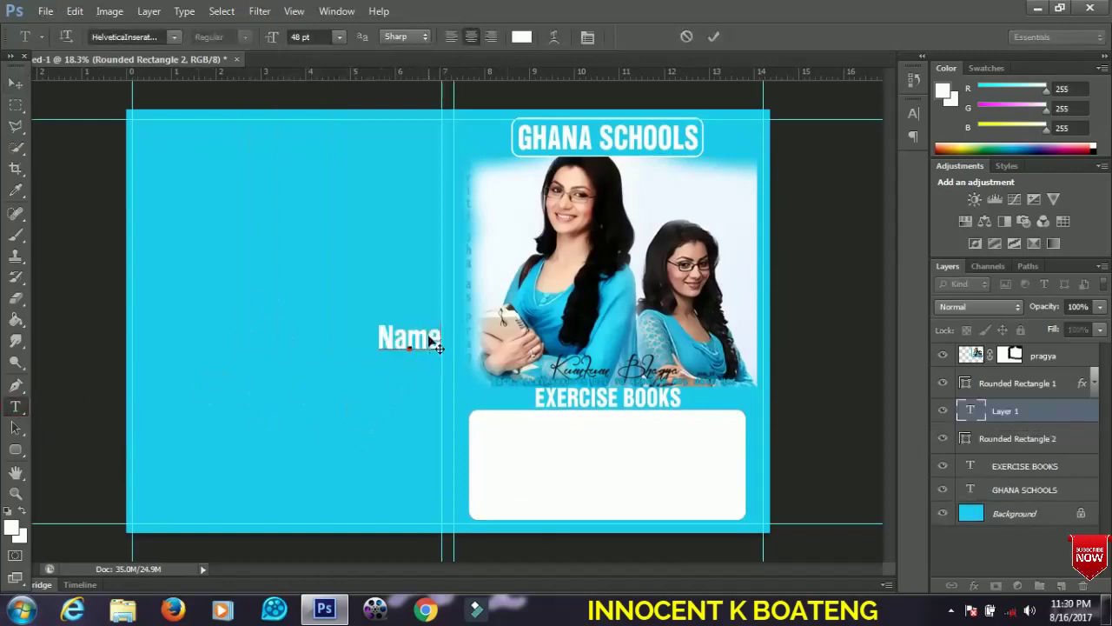
pyautogui.write(':')
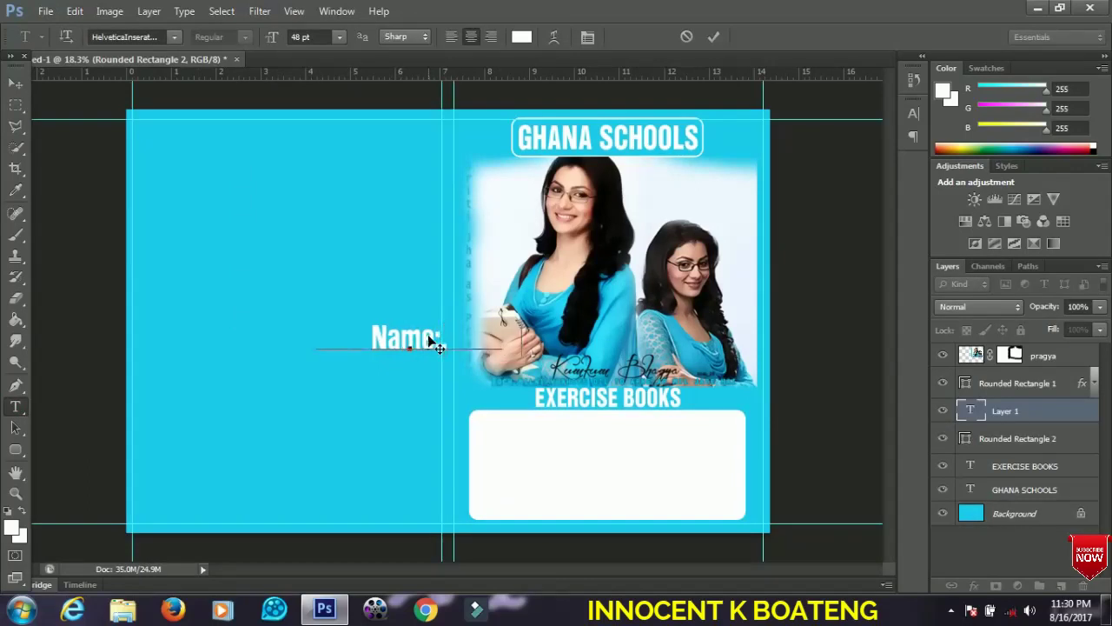
pyautogui.write(' ............................')
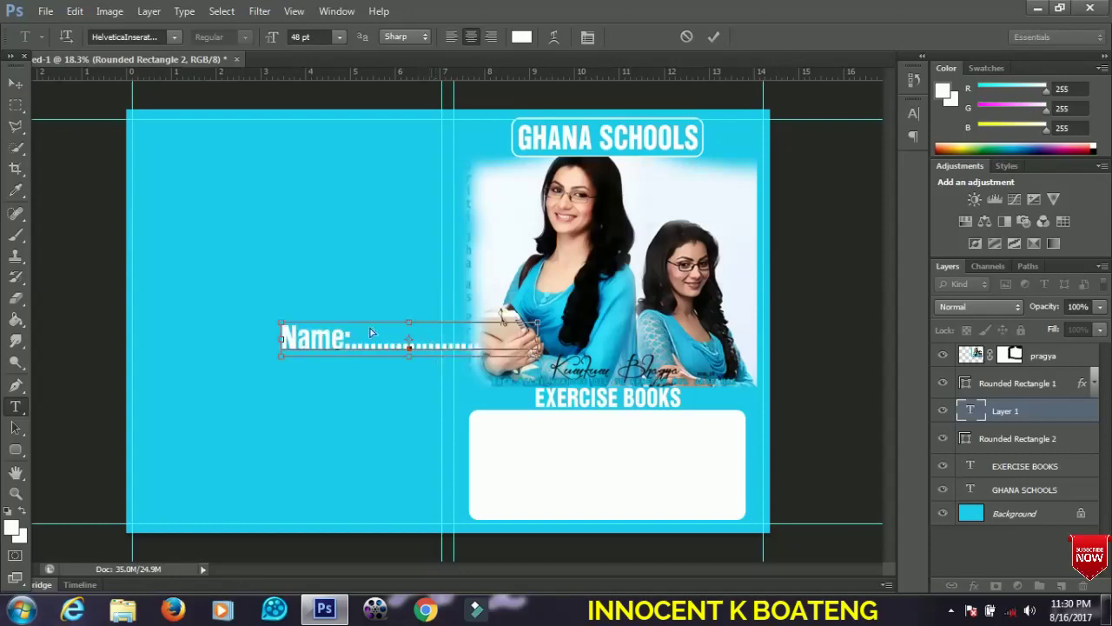
# Set the whole "Name:" line in Times New Roman, Bold Italic
pyautogui.hotkey('ctrl', 'a')
pyautogui.click(130, 37)
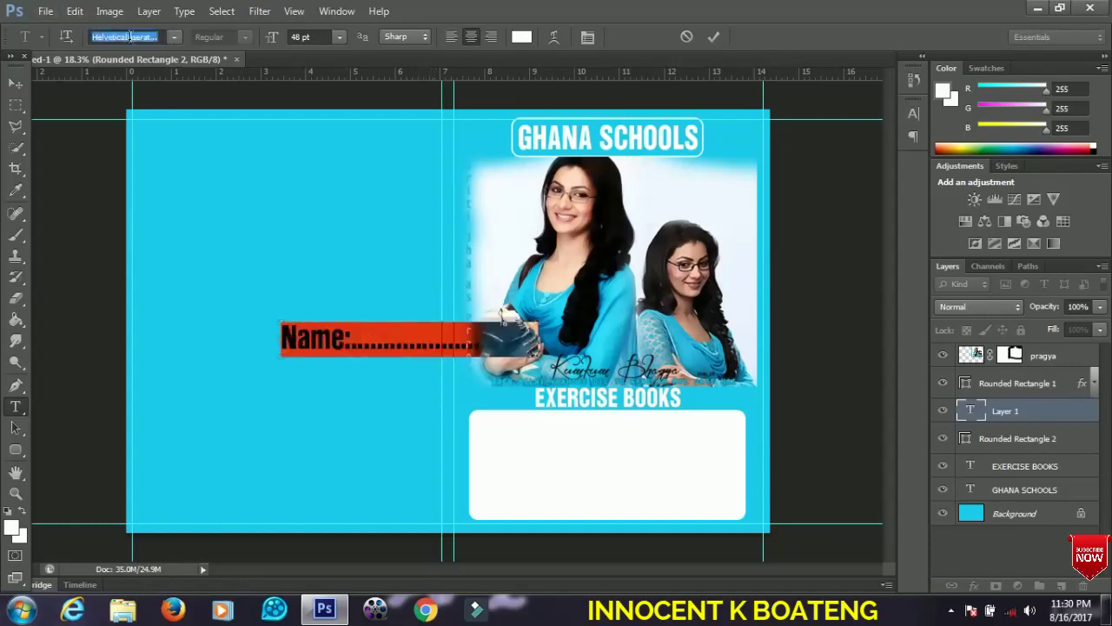
pyautogui.write('D')
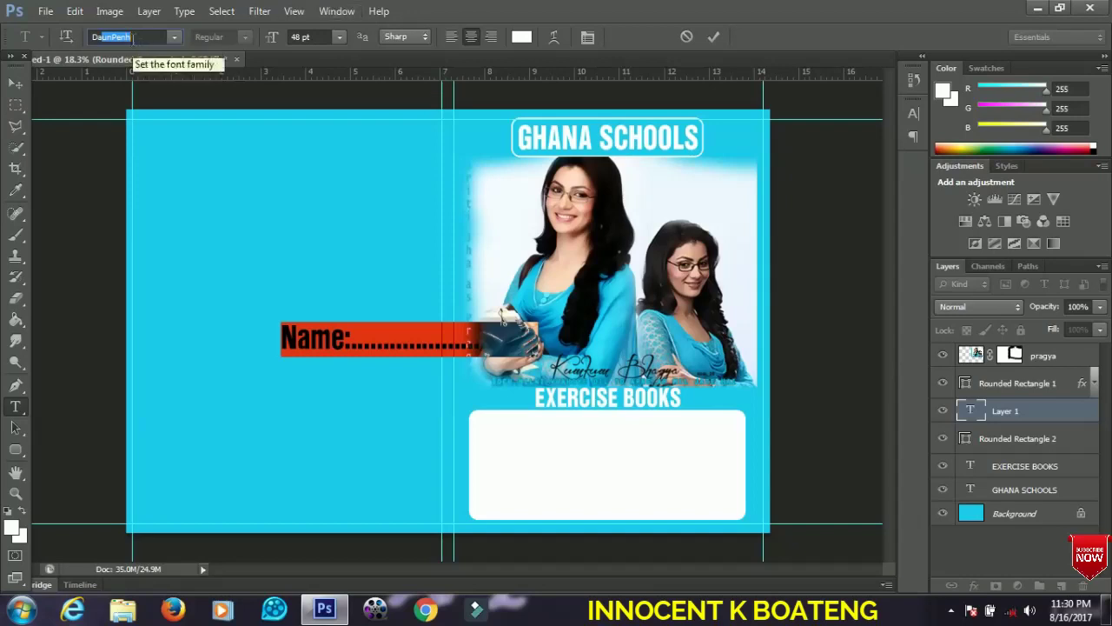
pyautogui.write('Times New Rom...')
pyautogui.press('Return')
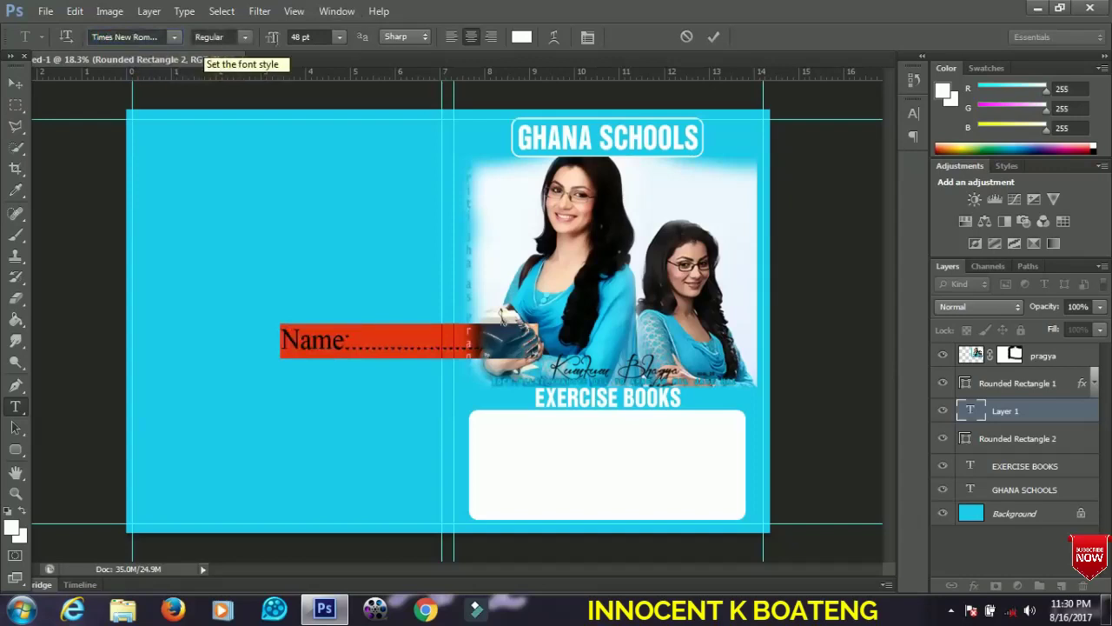
pyautogui.click(238, 36)
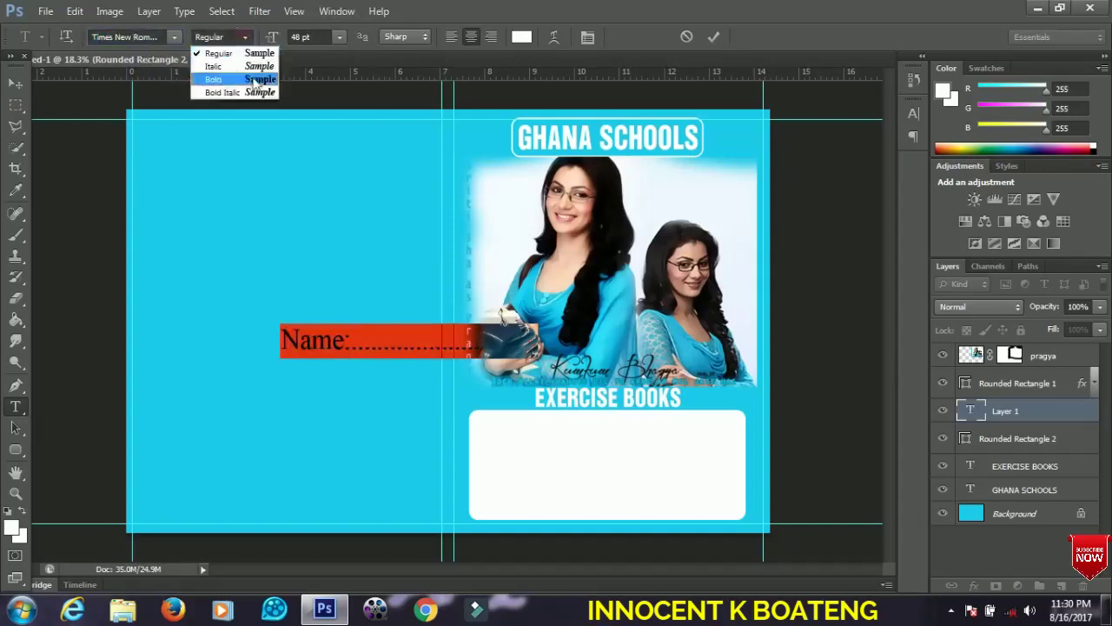
pyautogui.click(255, 92)
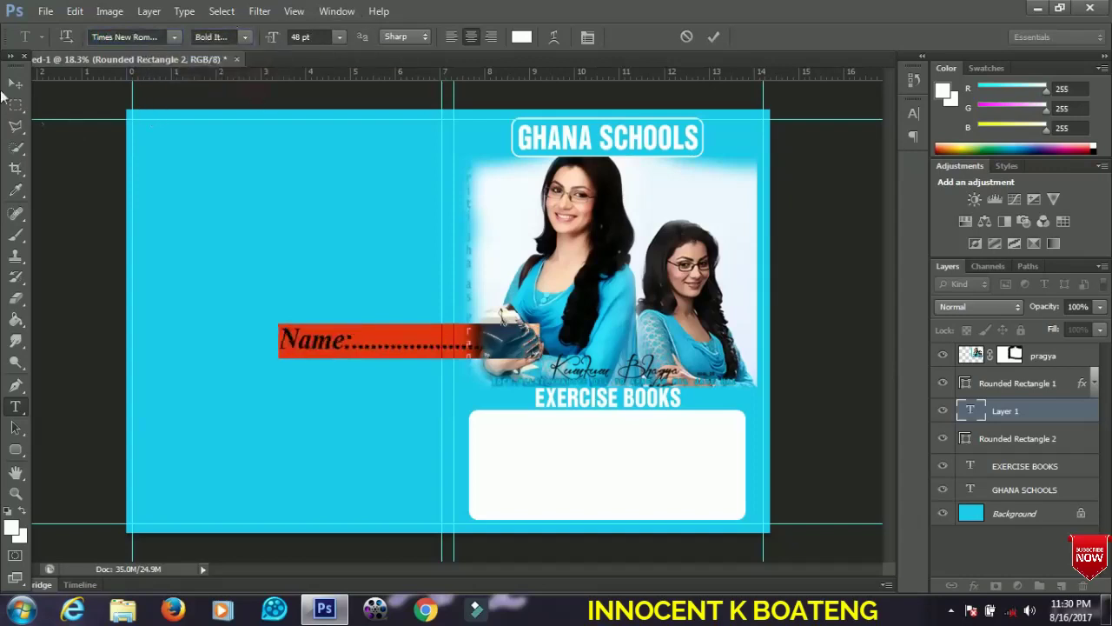
pyautogui.hotkey('ctrl', 'Return')
# Color the whole "Name:" line black (000000) and left-align its text
pyautogui.moveTo(539, 454); pyautogui.dragTo(422, 397)
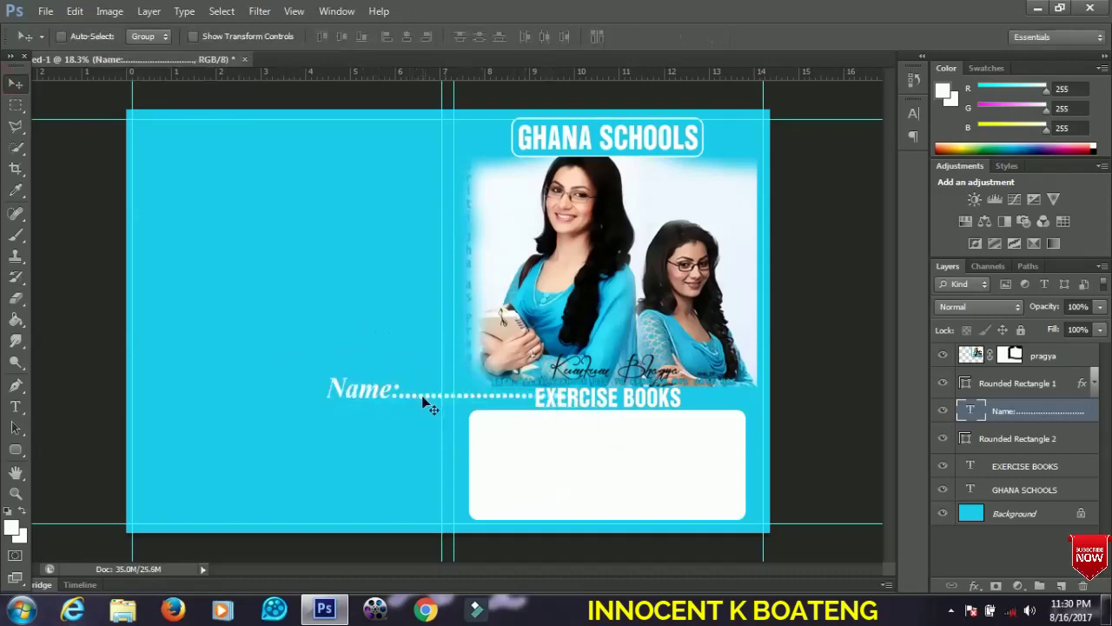
pyautogui.press('t')
pyautogui.tripleClick(424, 395)
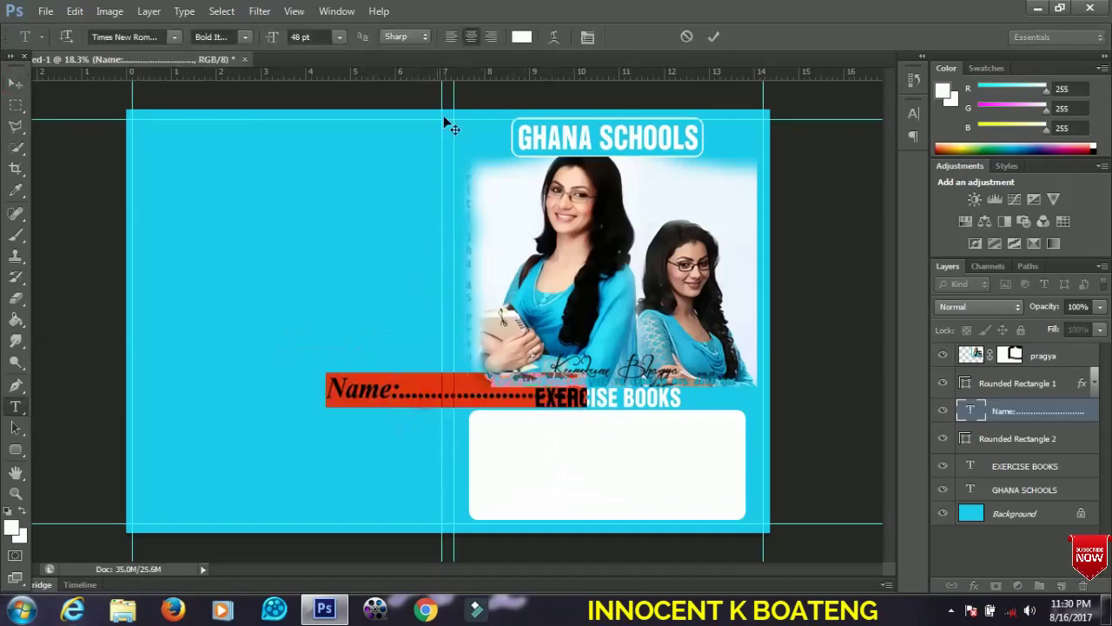
pyautogui.click(521, 37)
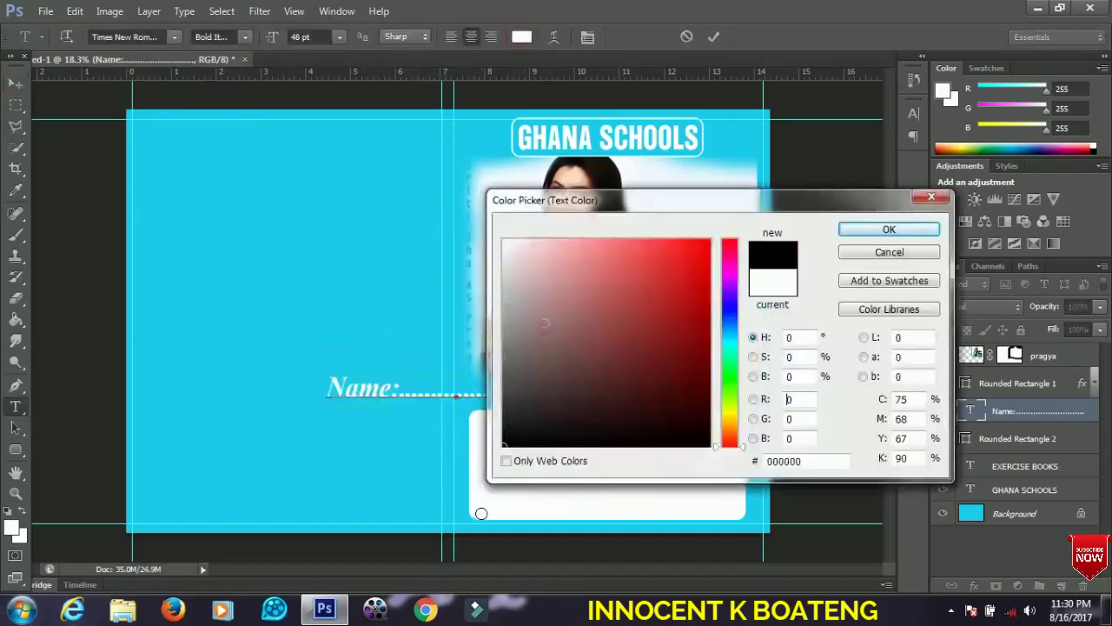
pyautogui.click(883, 230)
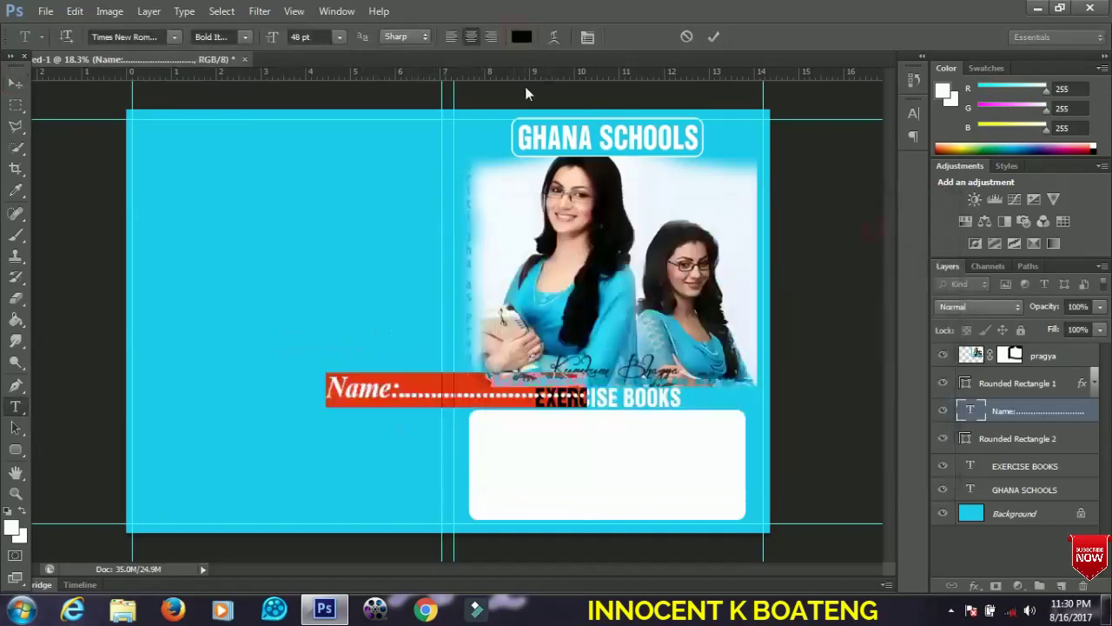
pyautogui.click(451, 39)
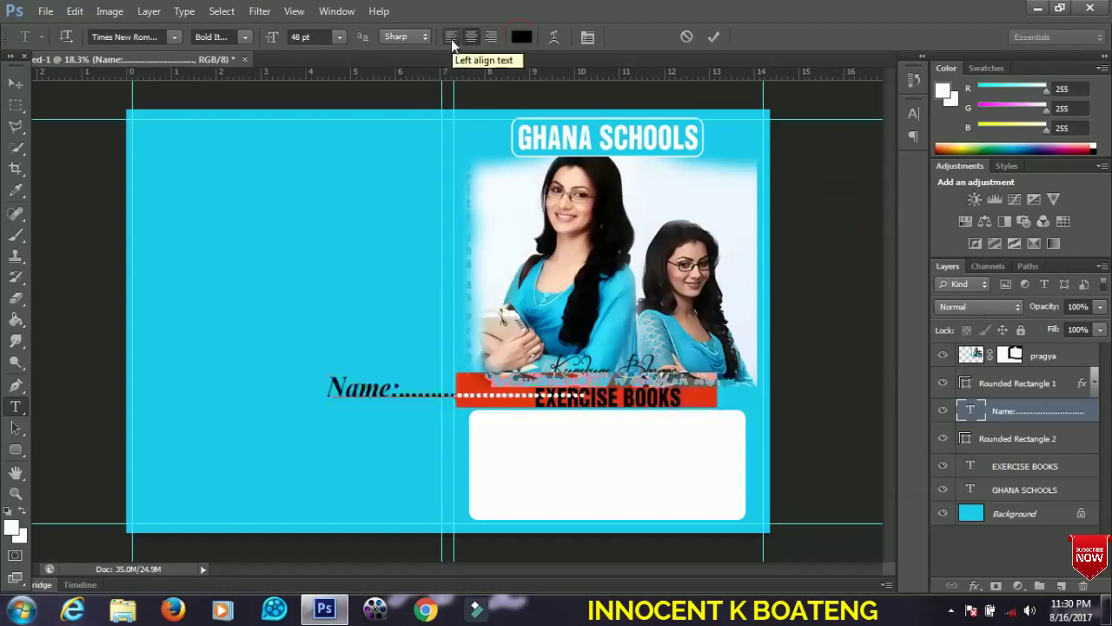
# Move the "Name:" line into the top of the white box and scale it down to 42.82 pt, starting near the box's left edge
pyautogui.click(15, 83)
pyautogui.moveTo(529, 398); pyautogui.dragTo(549, 434)
pyautogui.hotkey('ctrl', 't')
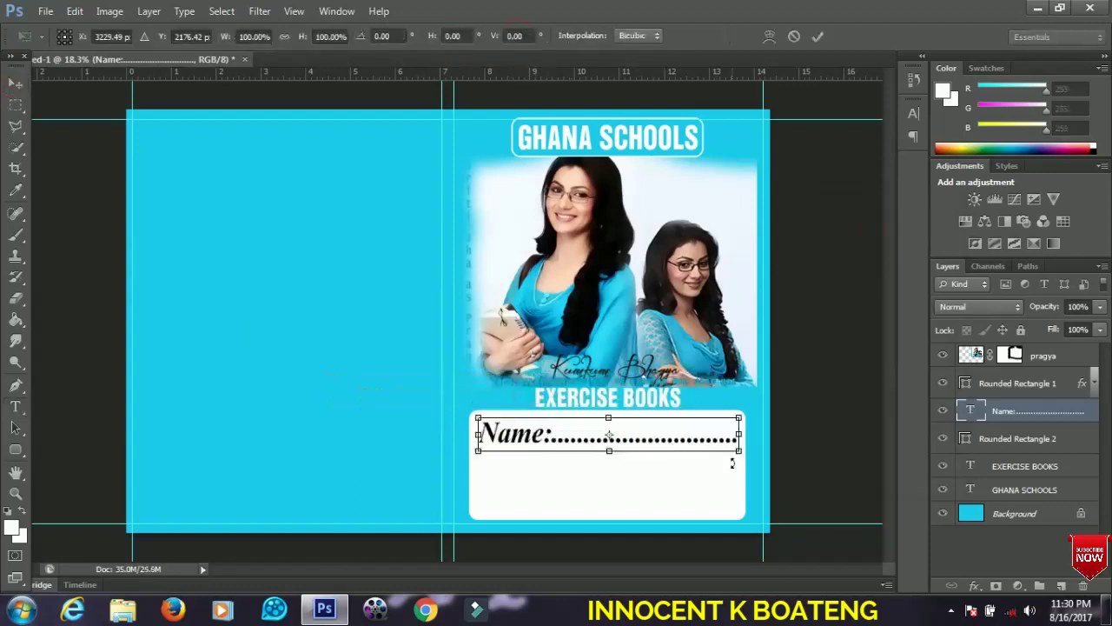
pyautogui.moveTo(738, 451); pyautogui.dragTo(722, 450)
pyautogui.press('Return')
pyautogui.moveTo(612, 449); pyautogui.dragTo(591, 444)
# Extend the "Name:" dots to near the white box's right edge and set the text's leading to 26.75 pt
pyautogui.press('t')
pyautogui.click(703, 434)
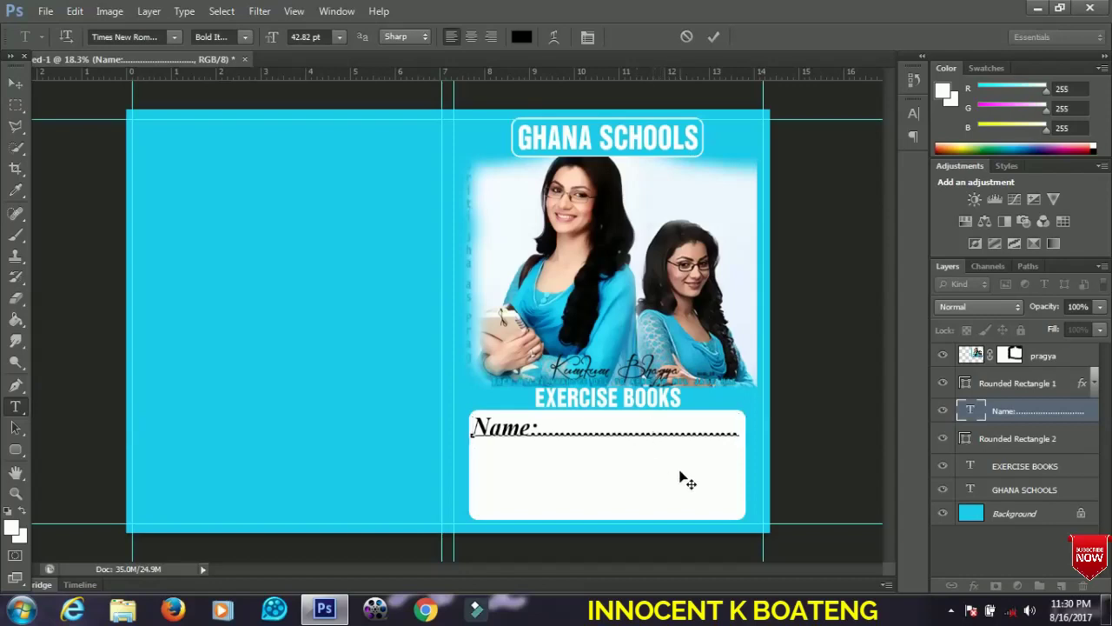
pyautogui.hotkey('ctrl', 'a')
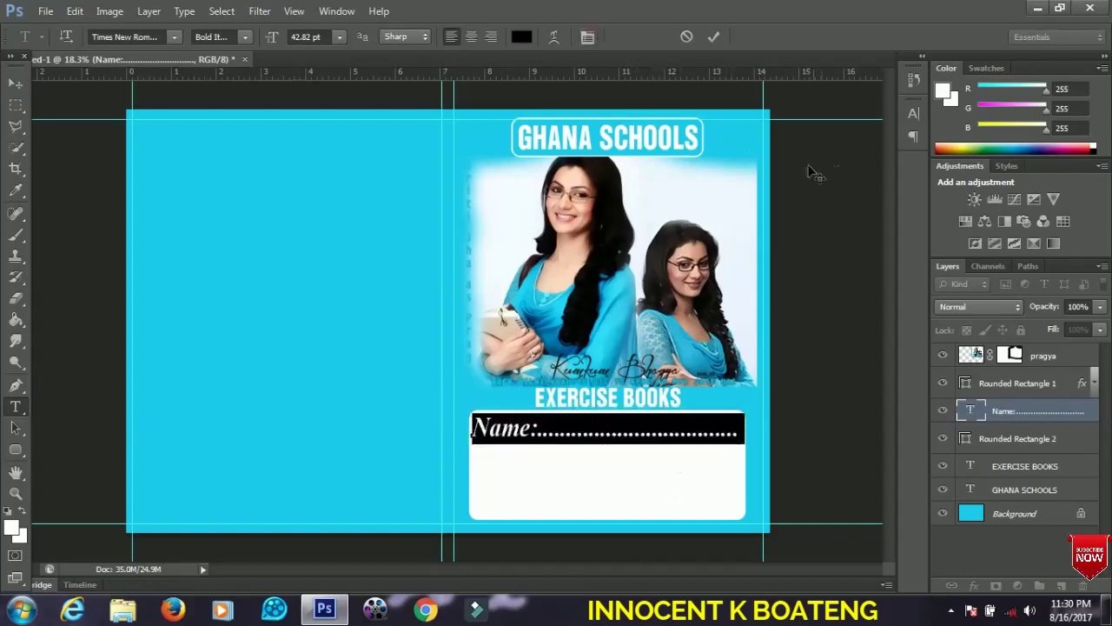
pyautogui.click(591, 37)
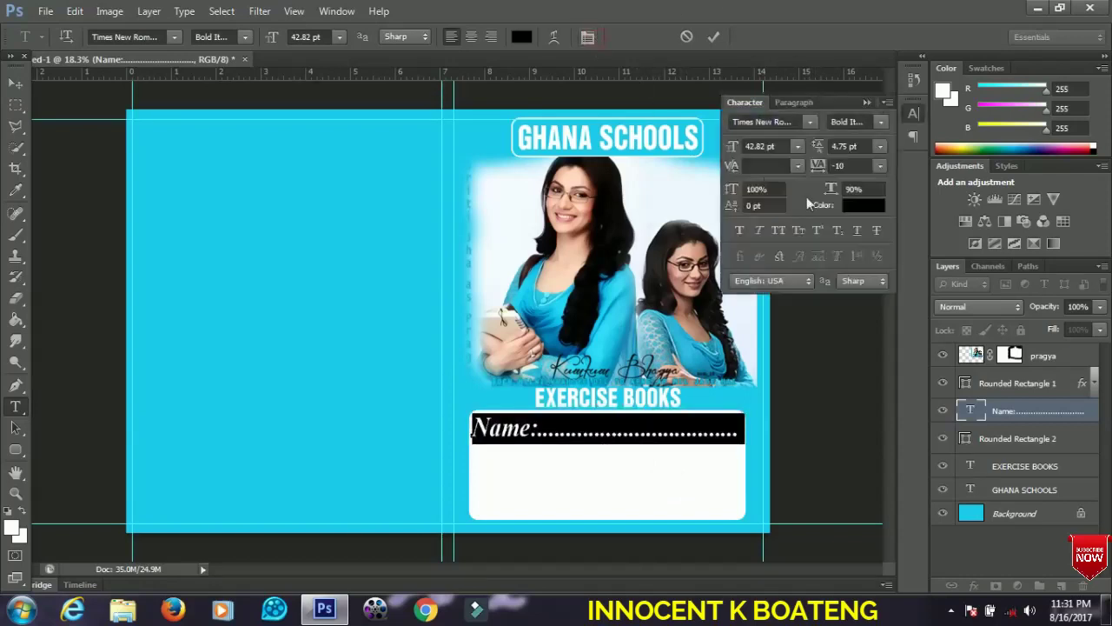
pyautogui.click(833, 148)
pyautogui.write('26.75')
# Add "Class:" and "Subject:" lines below "Name:", each followed by dots reaching the box's right side
pyautogui.click(735, 464)
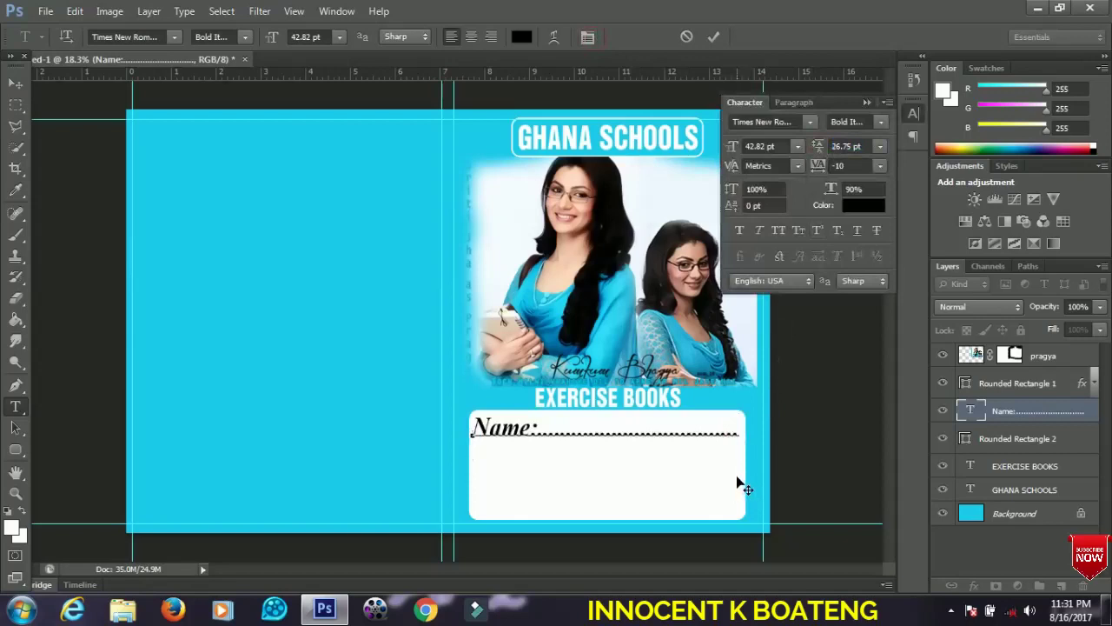
pyautogui.press('Return')
pyautogui.write('Class:__________')
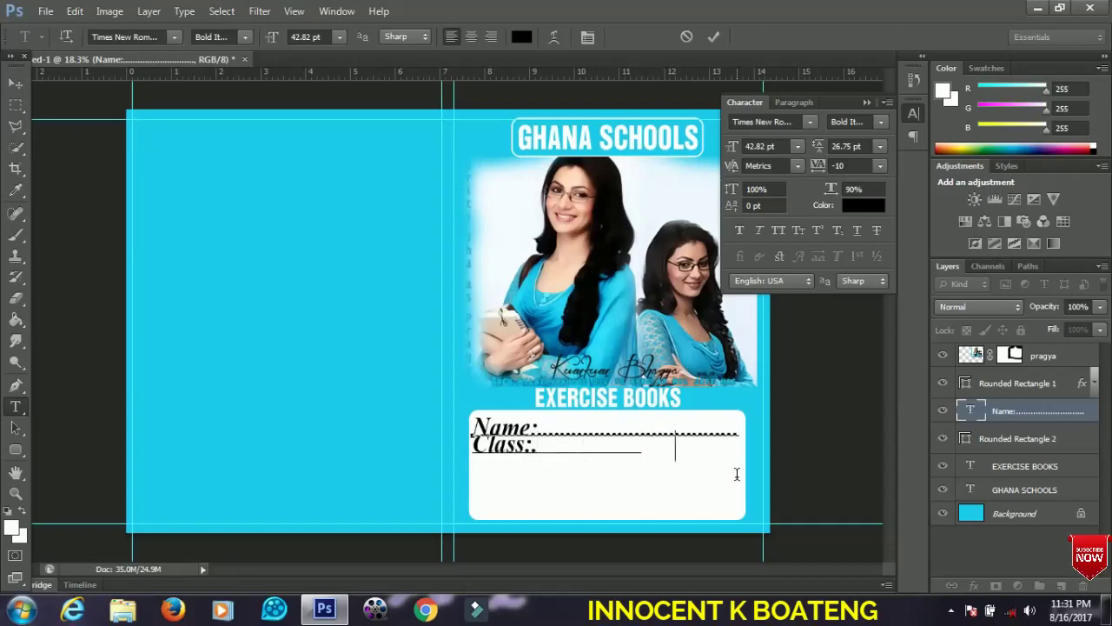
pyautogui.write('      __')
pyautogui.write('.')
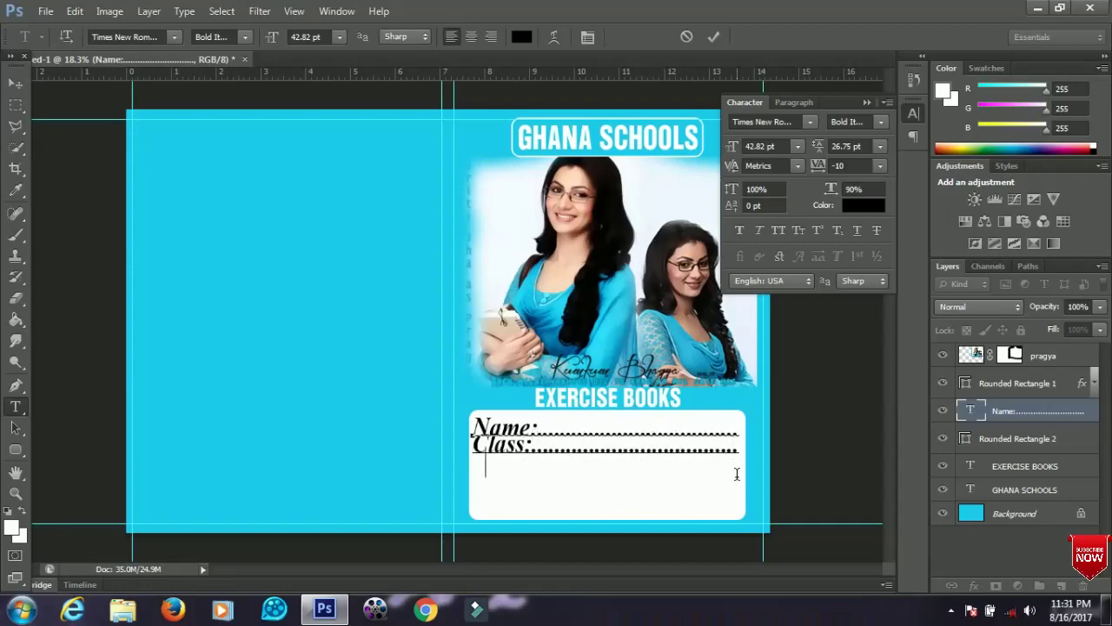
pyautogui.write('Subject:')
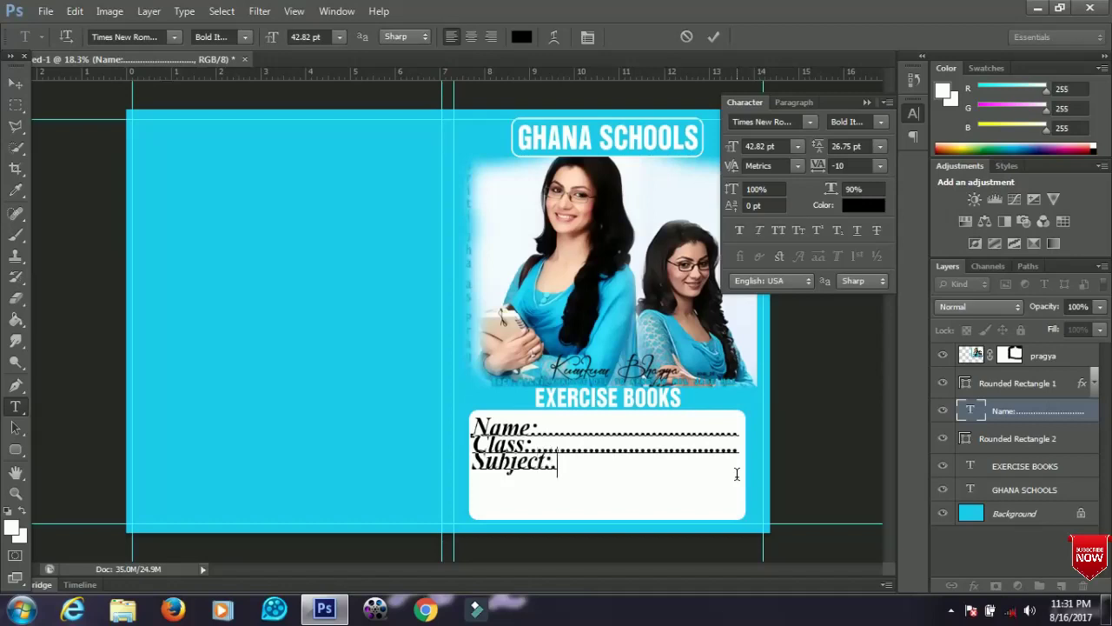
pyautogui.write('______')
pyautogui.hotkey('ctrl', 'v')
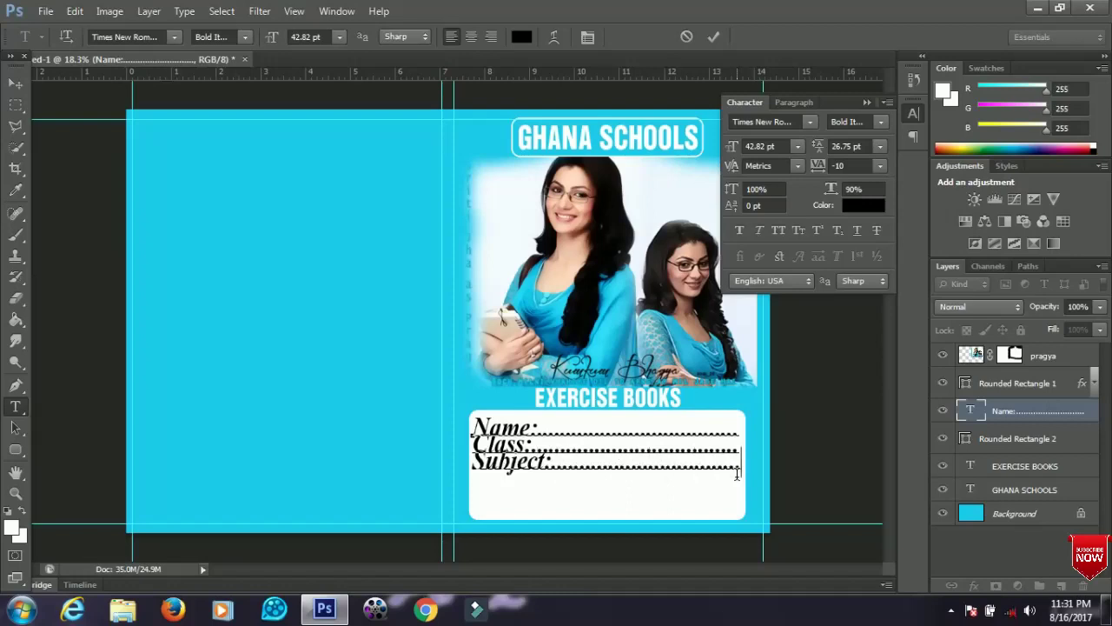
# Add a "Date Commenced:" line below "Subject:", filled with dots to the box's right side
pyautogui.write('D')
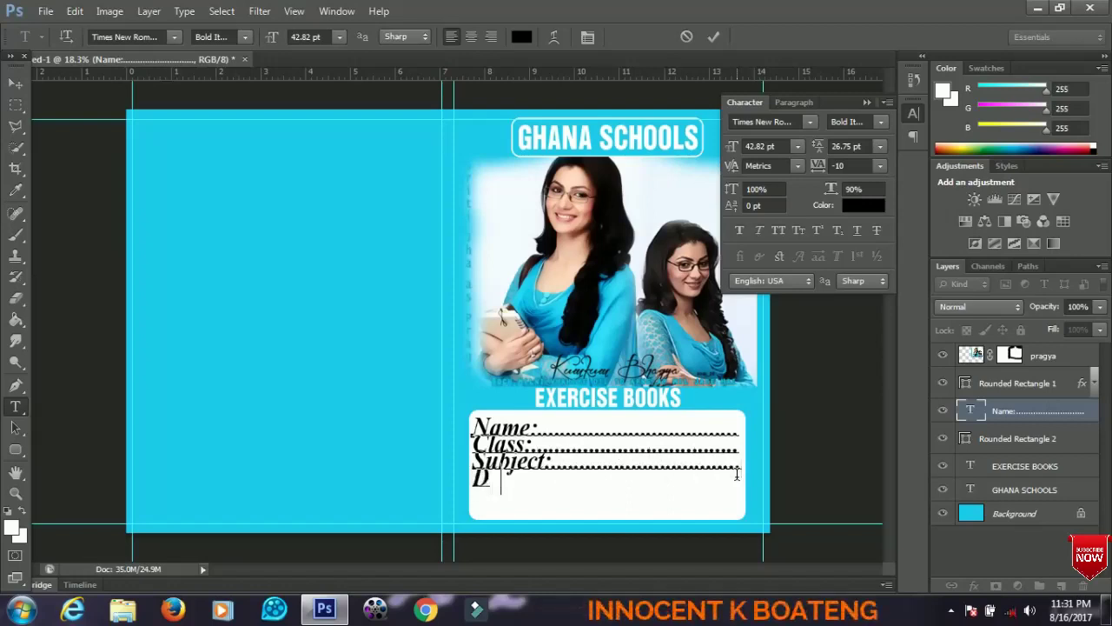
pyautogui.write('ate Commen')
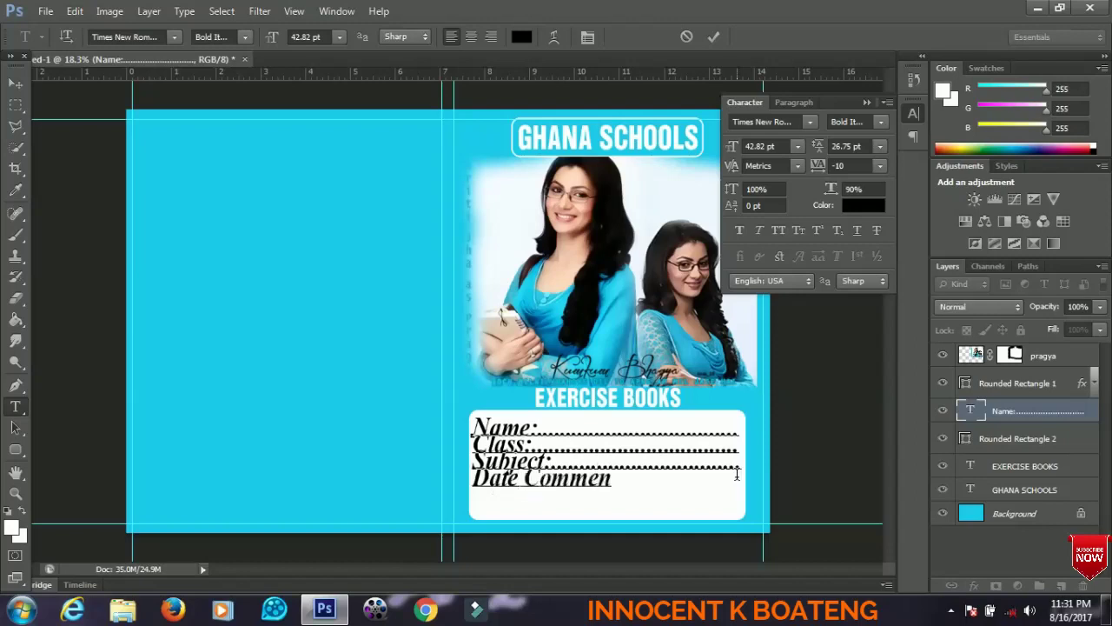
pyautogui.write('ced')
pyautogui.write(':_____')
pyautogui.write('..')
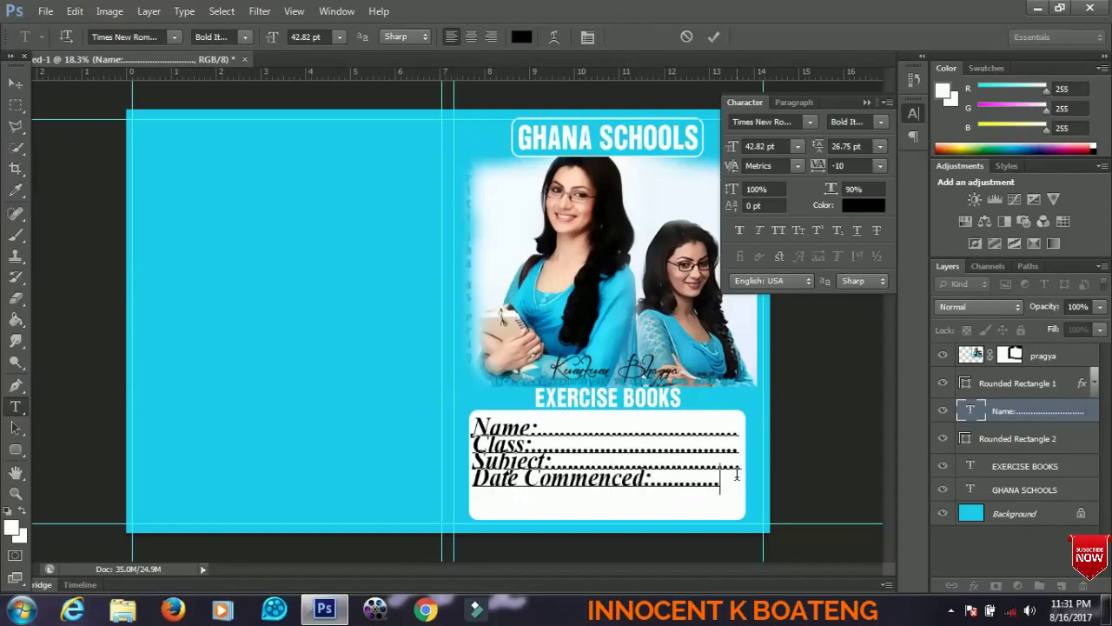
pyautogui.write('....')
# Add a "Date Completed:" line with trailing dots as the last line of the text block
pyautogui.press('Return')
pyautogui.write('Date ')
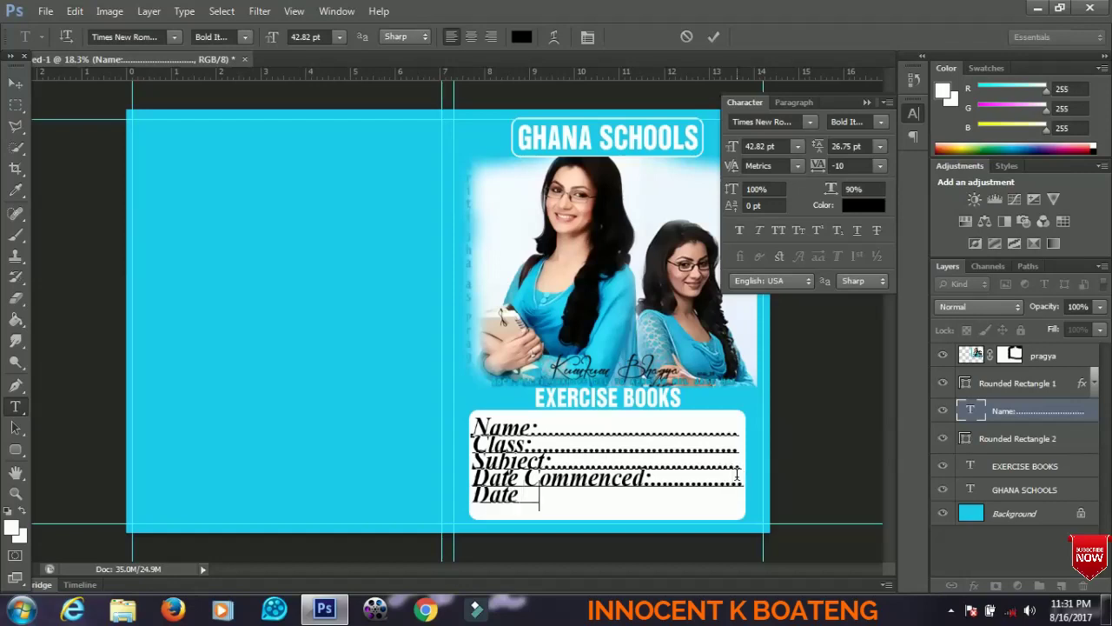
pyautogui.write('Completed')
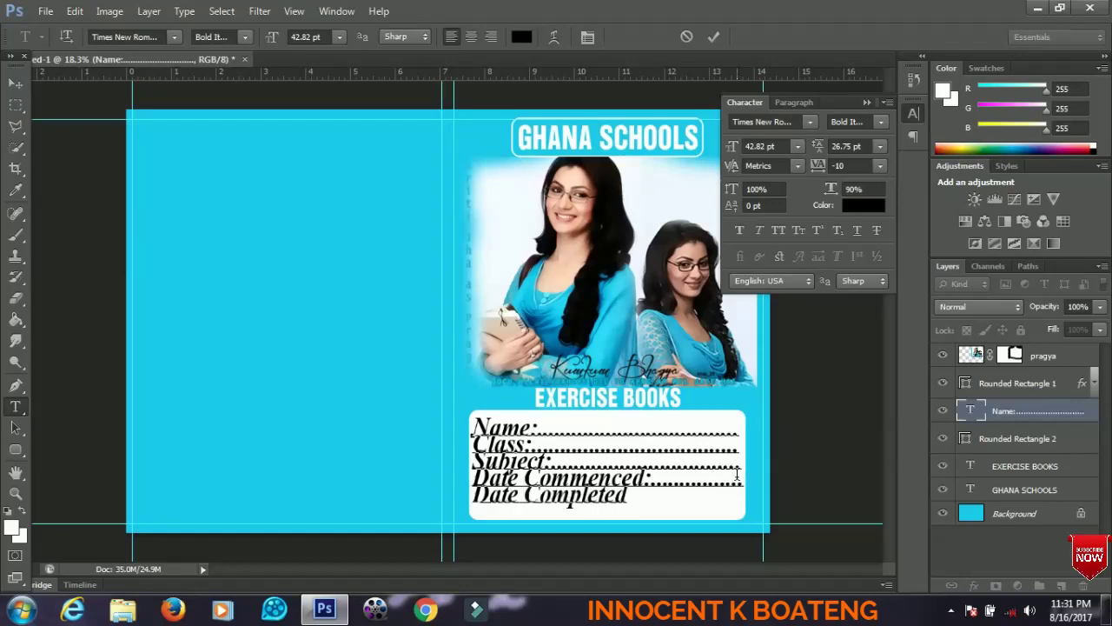
pyautogui.write(':...')
pyautogui.press('Delete')
pyautogui.press('Delete')
pyautogui.write('______________')
pyautogui.press('ctrl')
# Increase the leading of all five form lines to 33.75 pt
pyautogui.hotkey('ctrl', 'a')
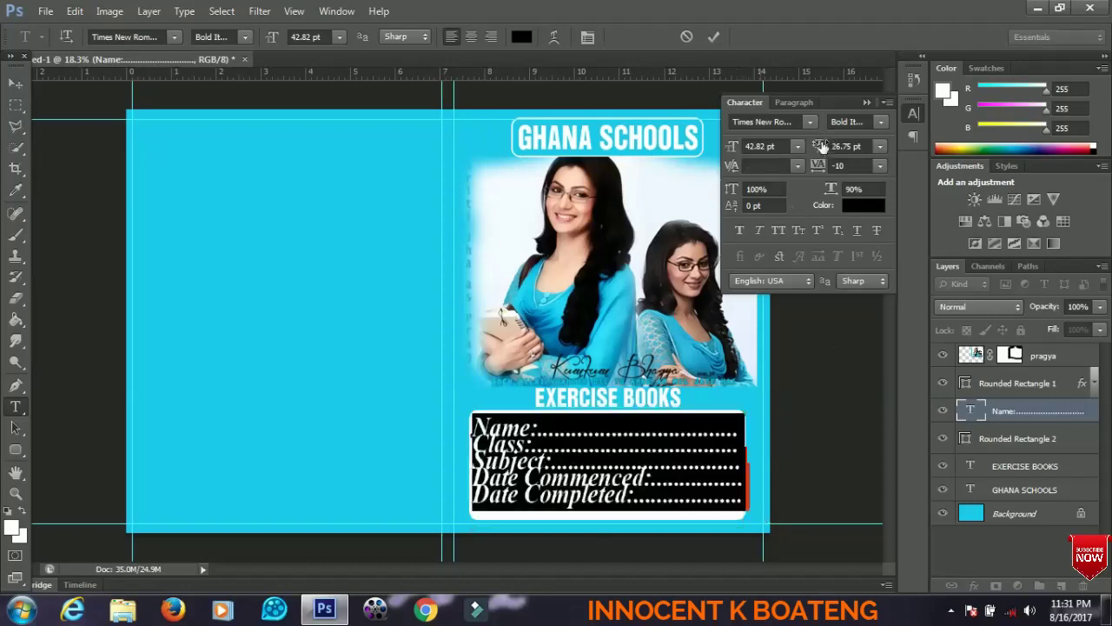
pyautogui.moveTo(822, 146); pyautogui.dragTo(833, 146)
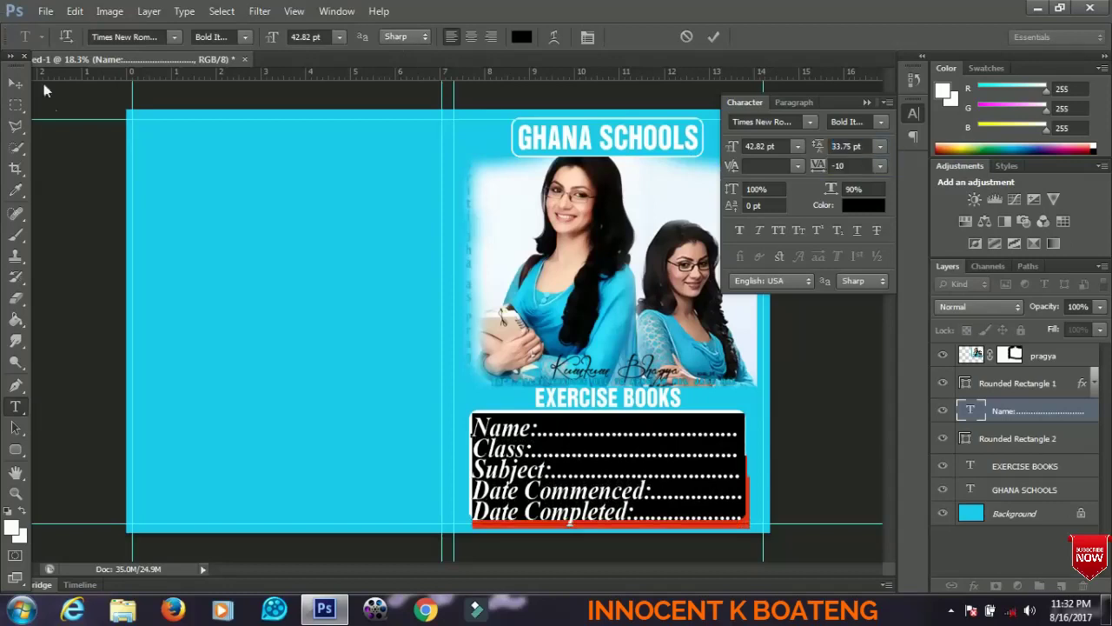
pyautogui.click(16, 84)
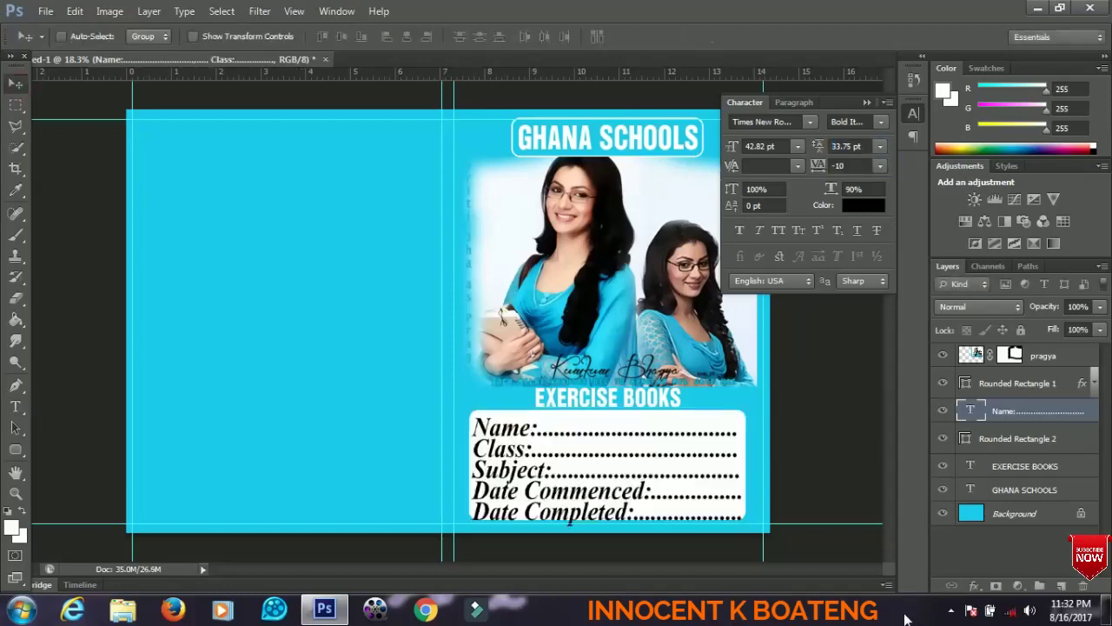
# Scale the five-line text block down to 40.27 pt and nudge it up so it fits inside the white box
pyautogui.hotkey('ctrl', 't')
pyautogui.moveTo(741, 545); pyautogui.dragTo(700, 514)
pyautogui.press('Return')
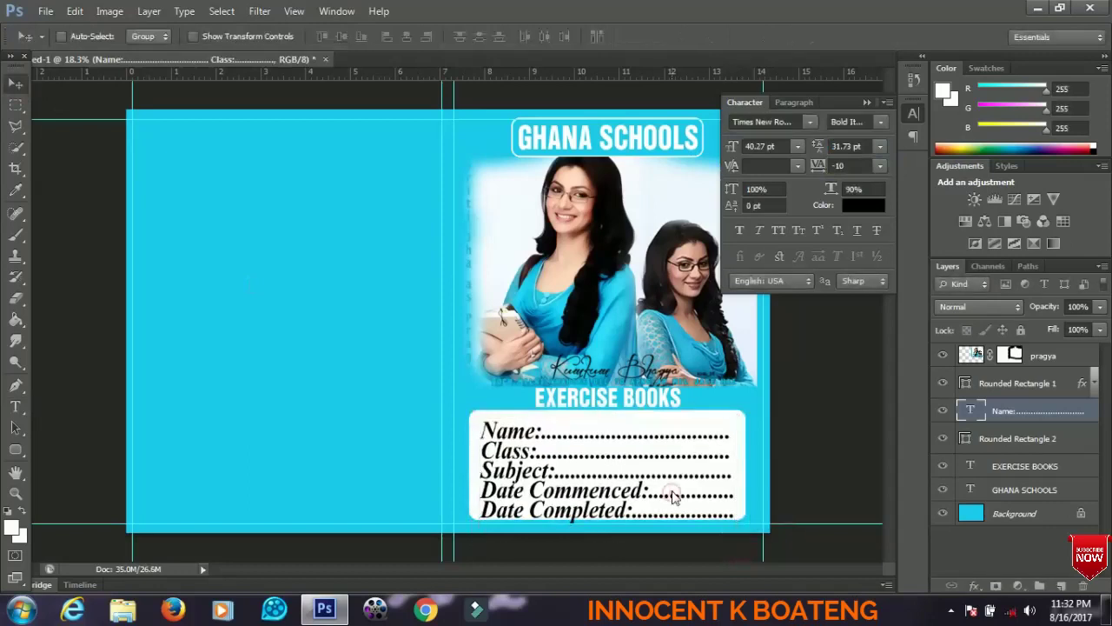
pyautogui.hotkey('shift', 'Up')
pyautogui.hotkey('shift', 'Up')
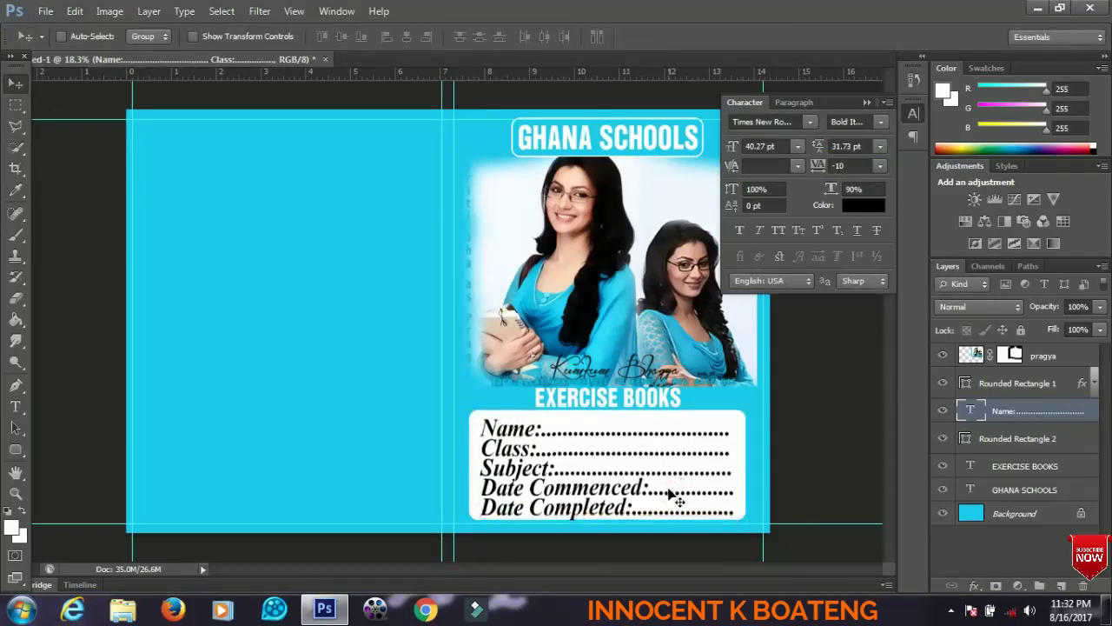
# Change the font of all form lines to Tw Cen MT Condensed Regular and shift the block slightly left
pyautogui.press('t')
pyautogui.click(669, 492)
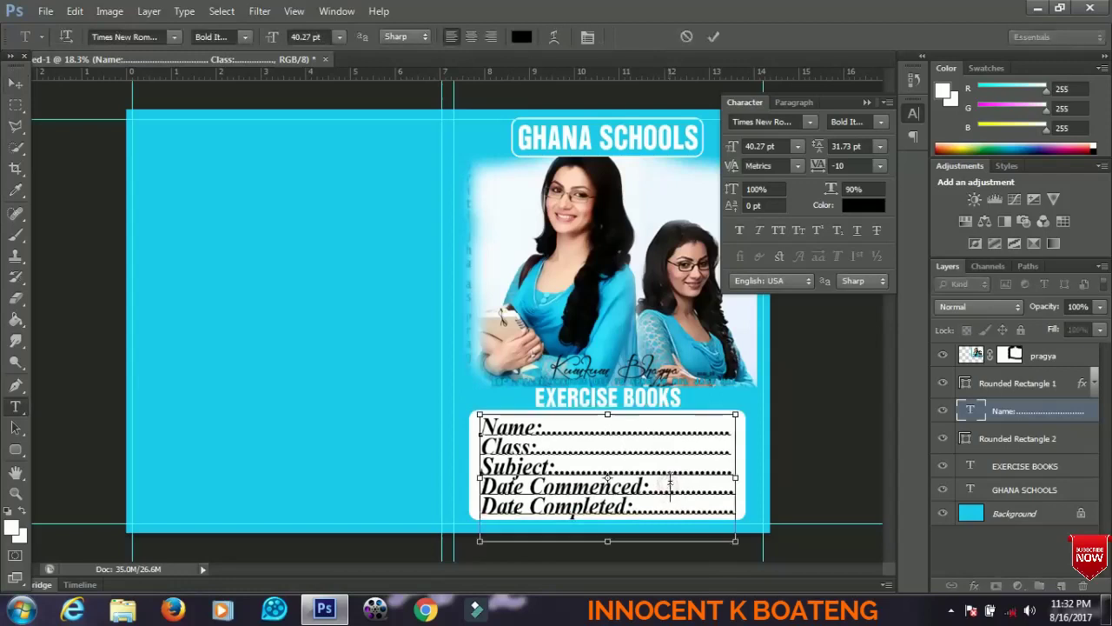
pyautogui.hotkey('ctrl', 'a')
pyautogui.click(174, 36)
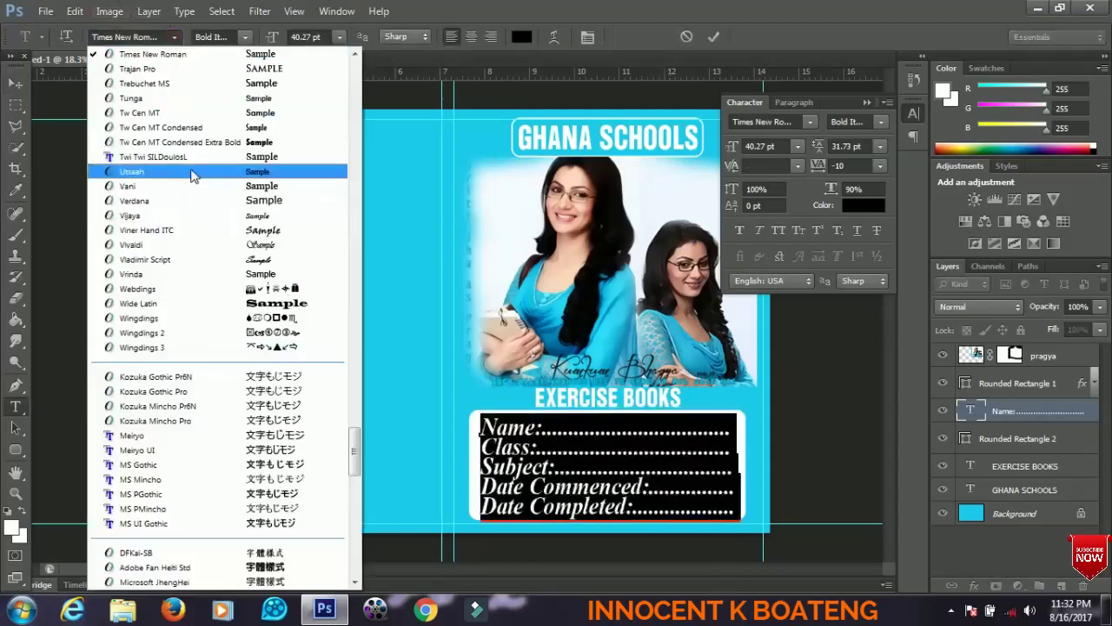
pyautogui.click(214, 127)
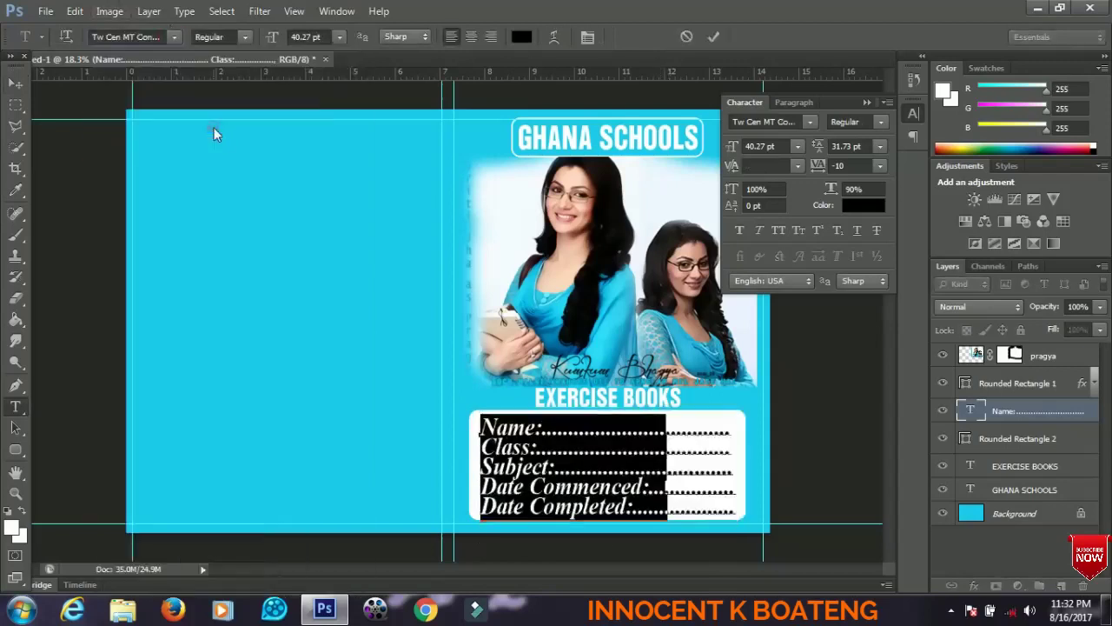
pyautogui.click(579, 487)
pyautogui.click(16, 82)
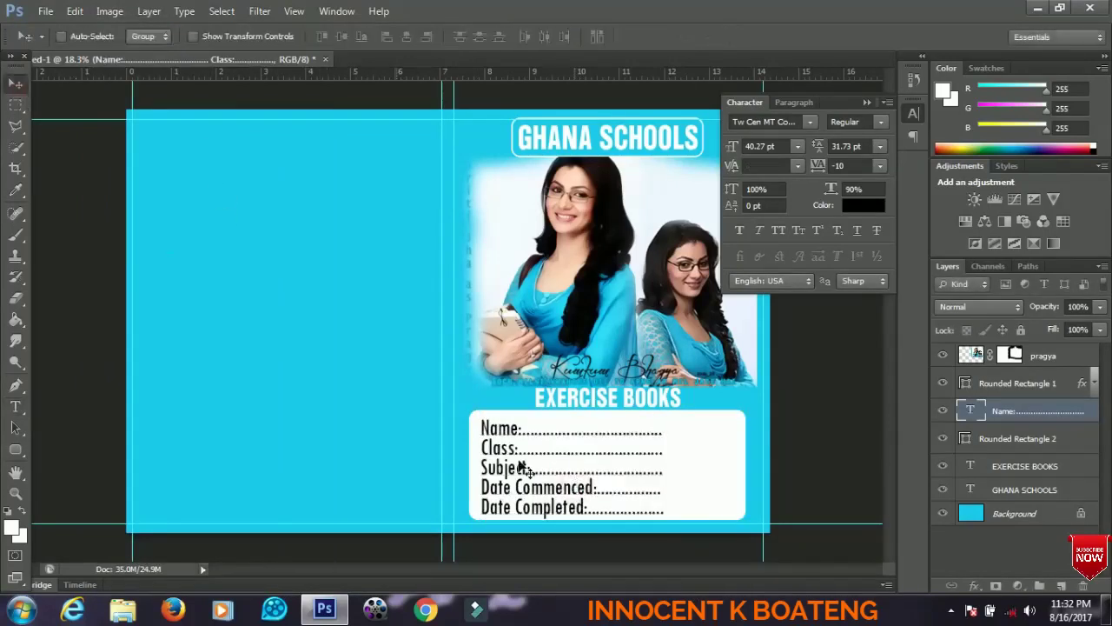
pyautogui.moveTo(579, 493); pyautogui.dragTo(575, 492)
# Lengthen the dots of the "Name:" and "Class:" lines to the white box's right edge
pyautogui.press('t')
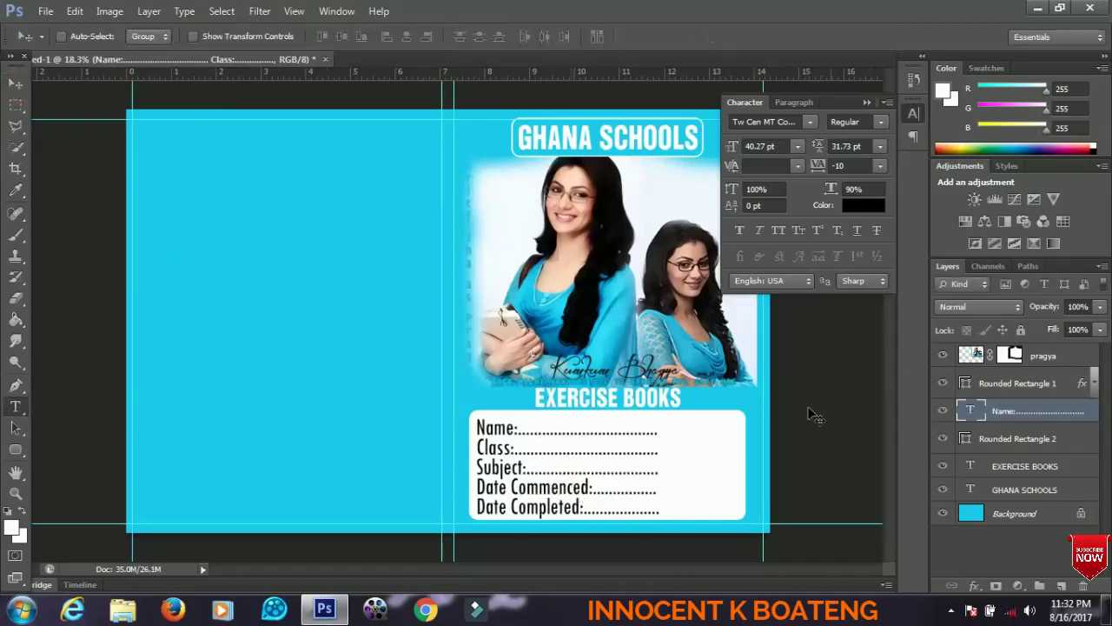
pyautogui.moveTo(654, 430); pyautogui.dragTo(557, 426)
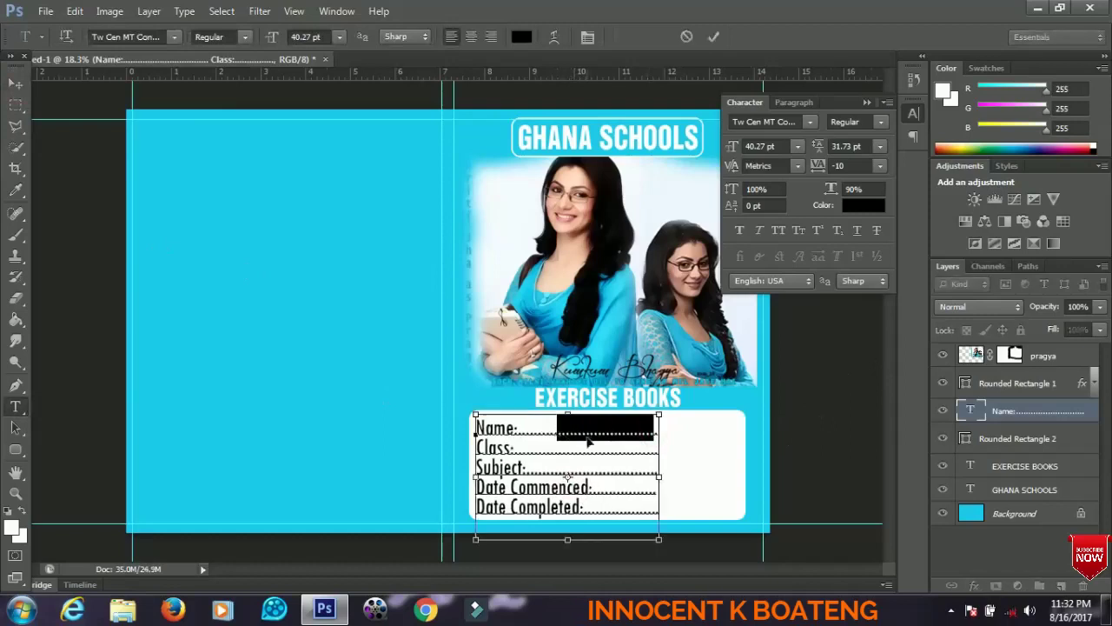
pyautogui.click(658, 435)
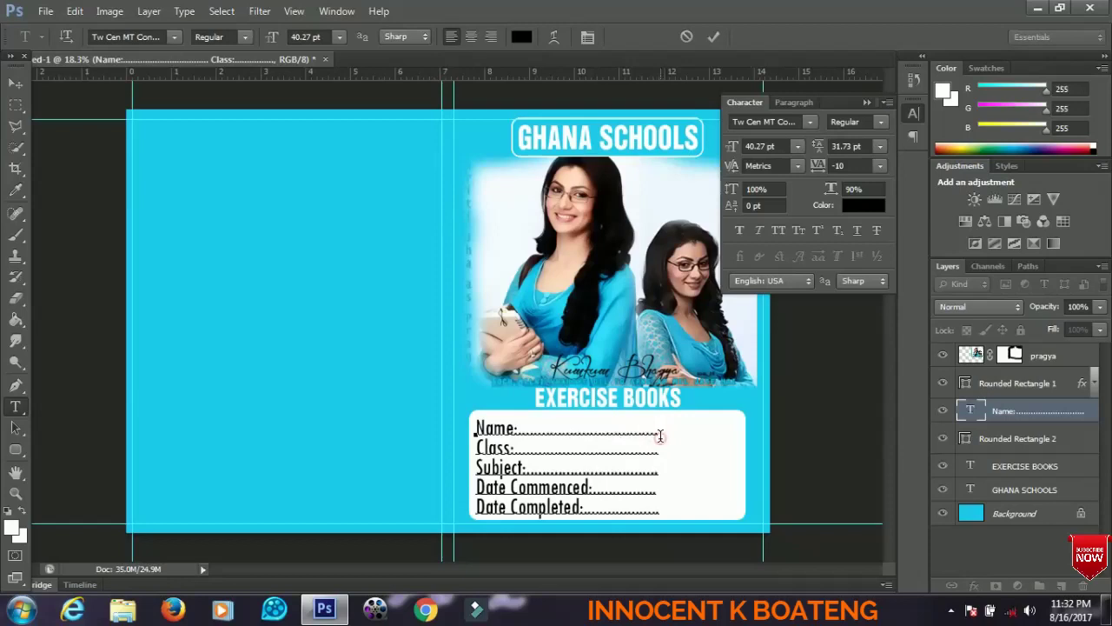
pyautogui.press('ctrl')
pyautogui.write('........................')
pyautogui.click(670, 447)
pyautogui.write('........................')
pyautogui.press('BackSpace')
pyautogui.press('BackSpace')
pyautogui.press('BackSpace')
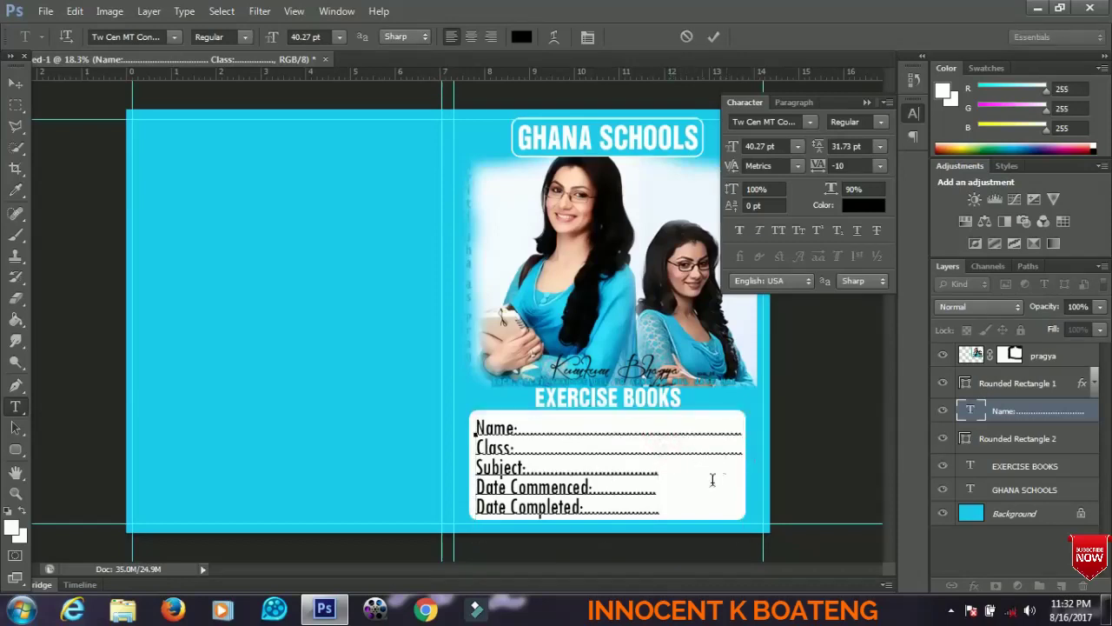
# Lengthen the dots of the "Subject:", "Date Commenced:" and "Date Completed:" lines to match the lines above
pyautogui.write('........................')
pyautogui.press('ctrl')
pyautogui.press('ctrl')
pyautogui.click(686, 502)
pyautogui.write('.......................')
pyautogui.press('ctrl')
pyautogui.write('......................')
pyautogui.click(15, 84)
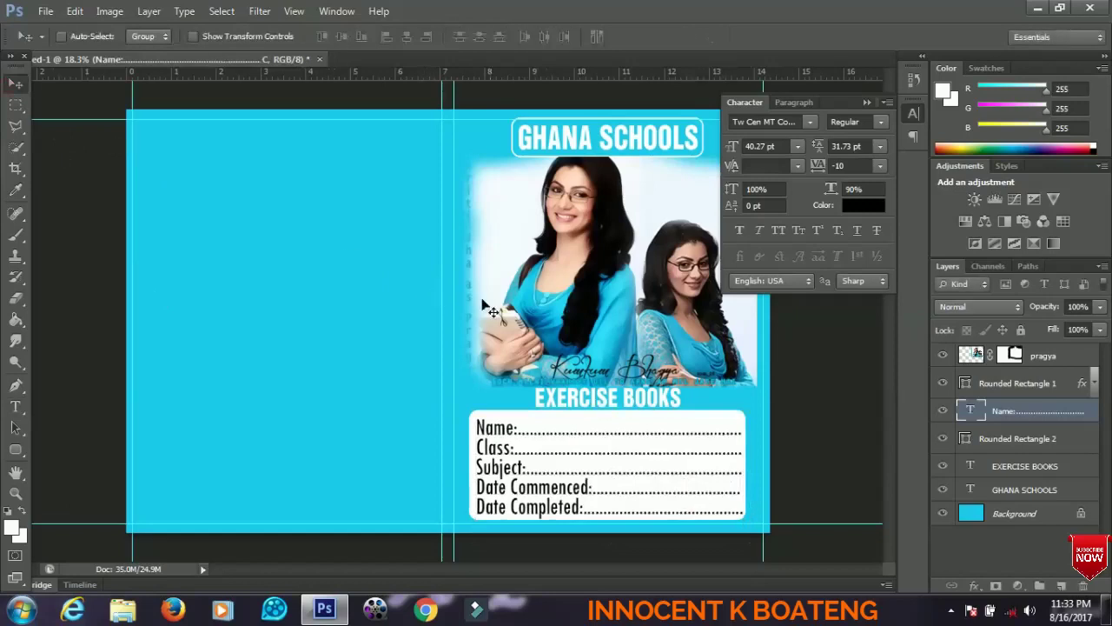
# Hide the character formatting settings to uncover the whole book cover
pyautogui.scroll(-1, 491, 306)
pyautogui.scroll(-1, 501, 309)
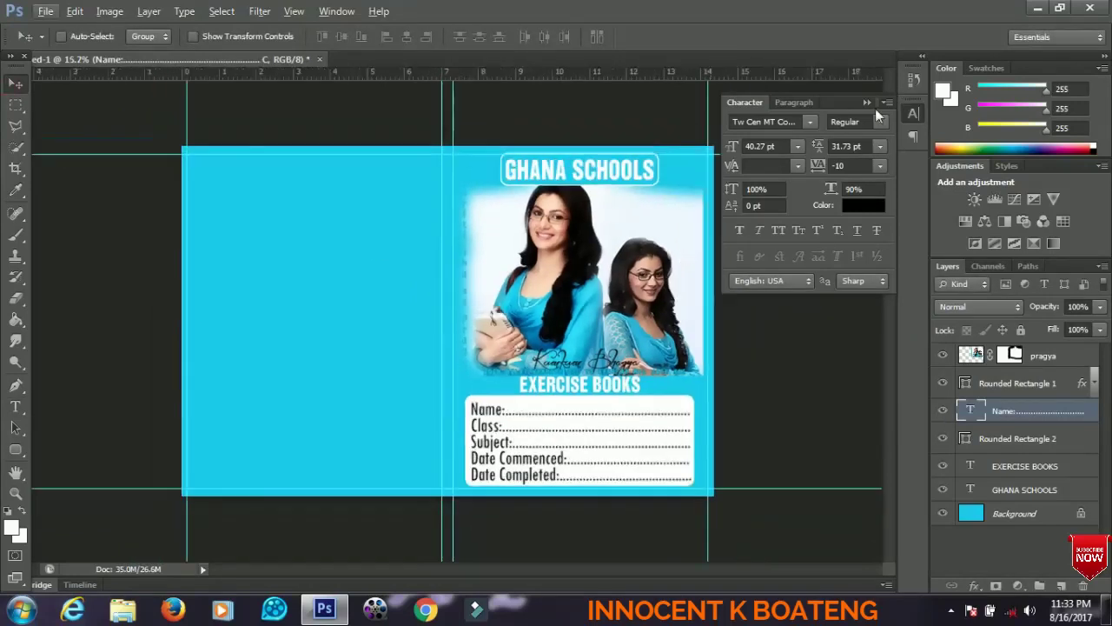
pyautogui.moveTo(823, 103); pyautogui.dragTo(828, 152)
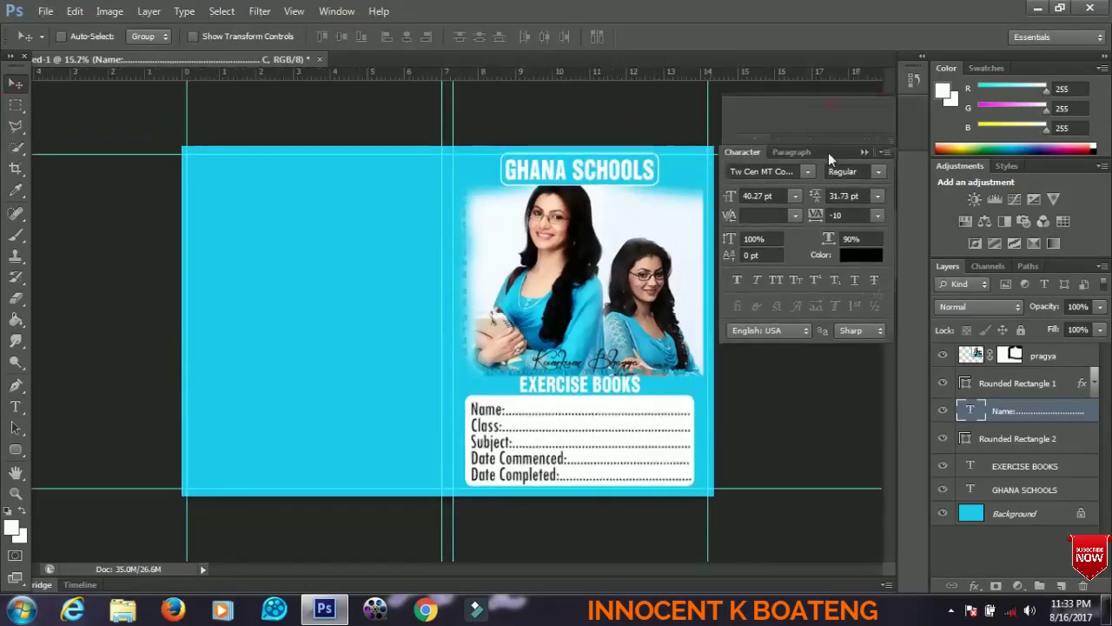
pyautogui.click(886, 139)
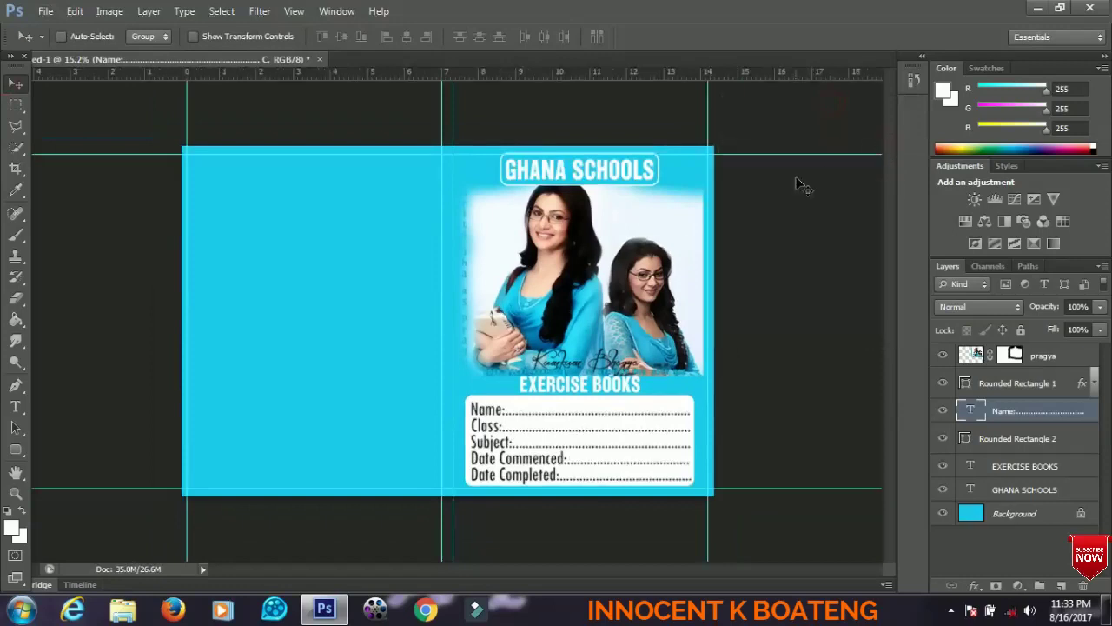
# Draw a black rectangle about 936 × 612 px over the front cover's upper-right corner and place its layer directly above the Background
pyautogui.scroll(-1, 528, 248)
pyautogui.hotkey('ctrl', '+')
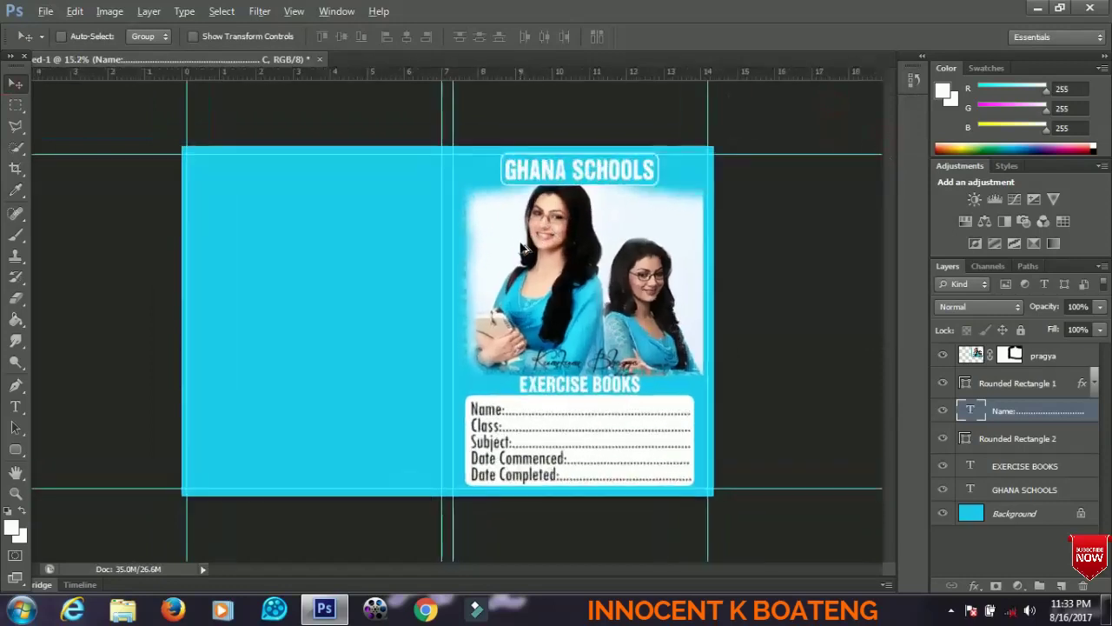
pyautogui.hotkey('ctrl', '+')
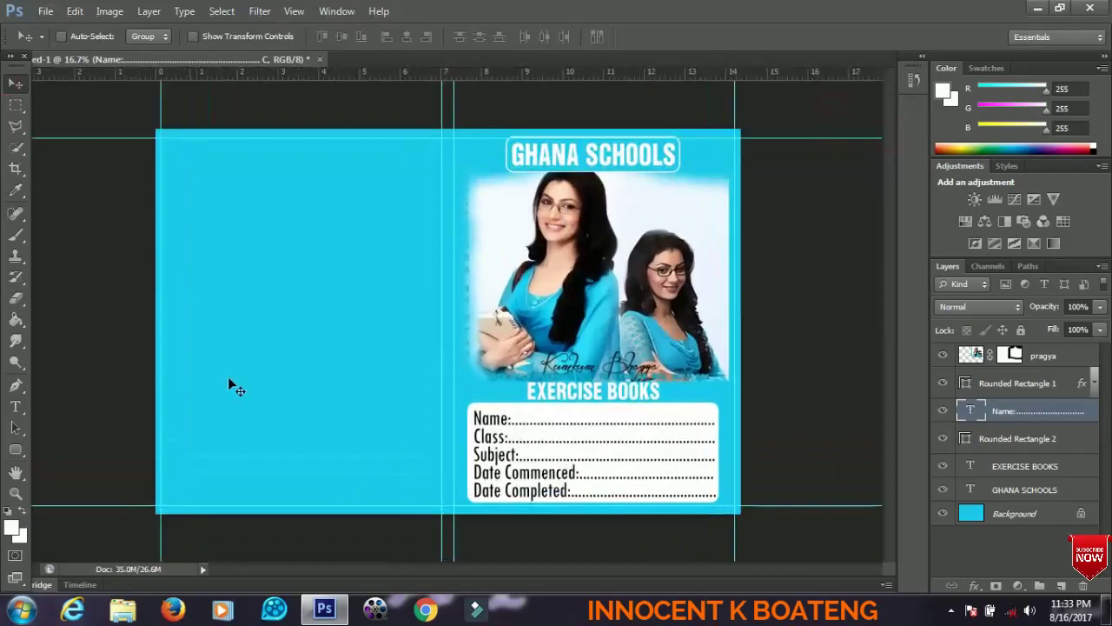
pyautogui.click(15, 451)
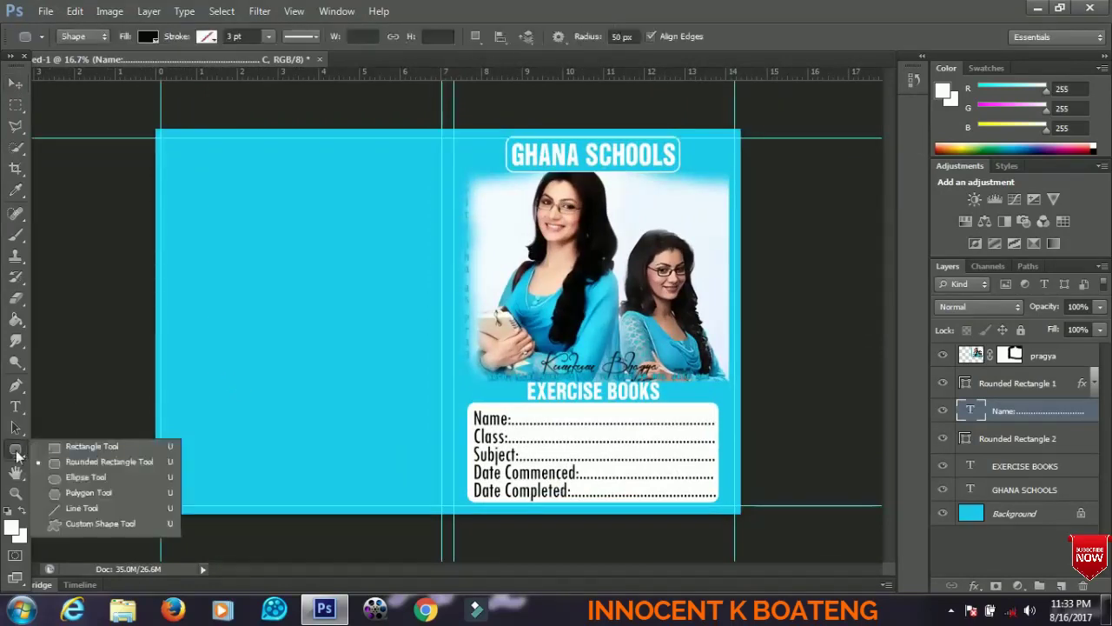
pyautogui.click(74, 447)
pyautogui.moveTo(676, 115); pyautogui.dragTo(803, 199)
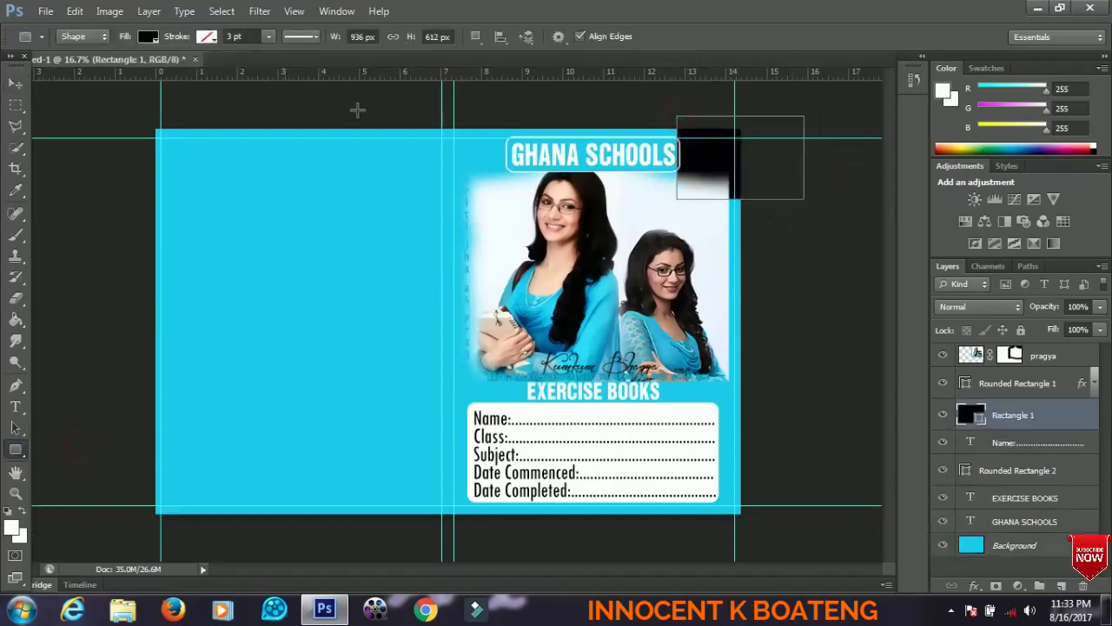
pyautogui.click(15, 83)
pyautogui.moveTo(1046, 424); pyautogui.dragTo(1030, 531)
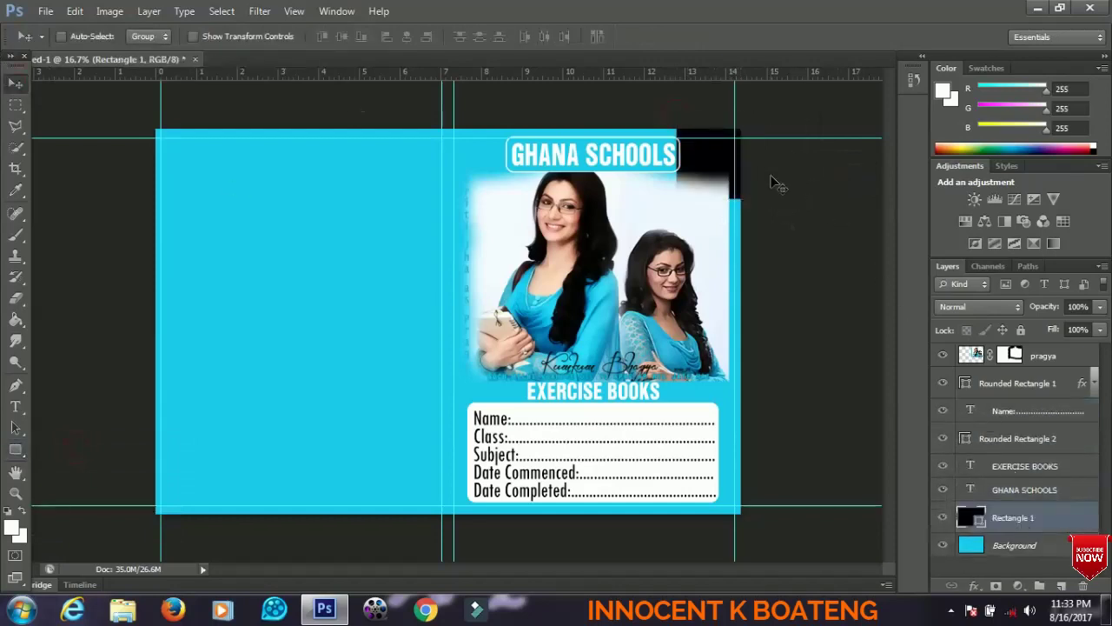
# Rotate the black rectangle about 38° and shift it outward so only a triangle covers the front cover's corner
pyautogui.hotkey('ctrl', 't')
pyautogui.moveTo(837, 181); pyautogui.dragTo(828, 252)
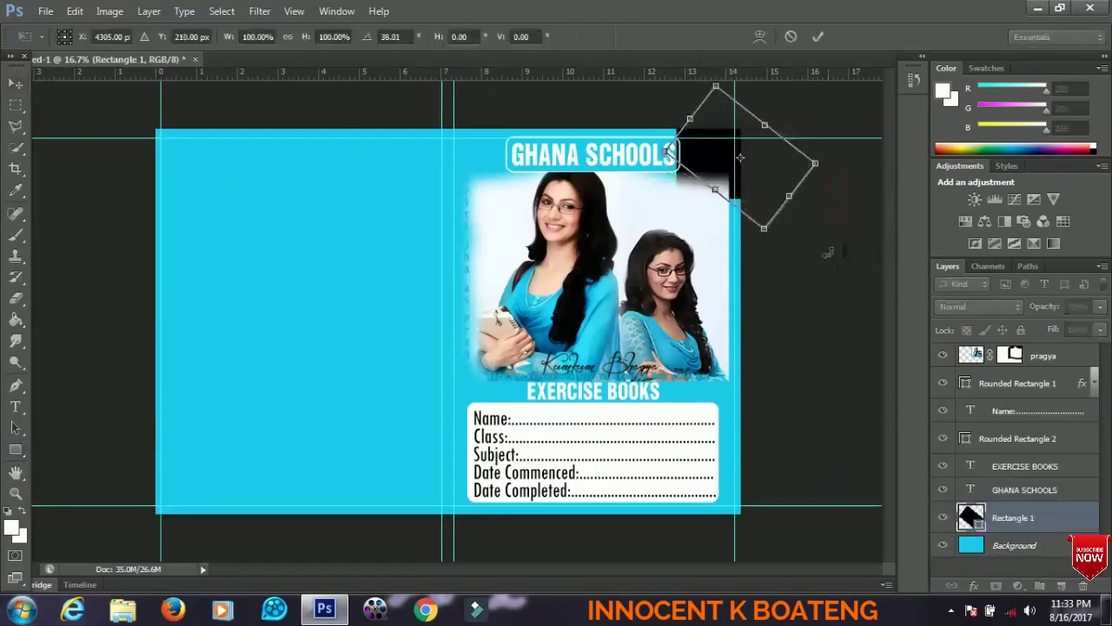
pyautogui.moveTo(768, 175)
pyautogui.mouseDown()
pyautogui.moveTo(786, 144)
pyautogui.moveTo(782, 179)
pyautogui.mouseUp()
pyautogui.press('Return')
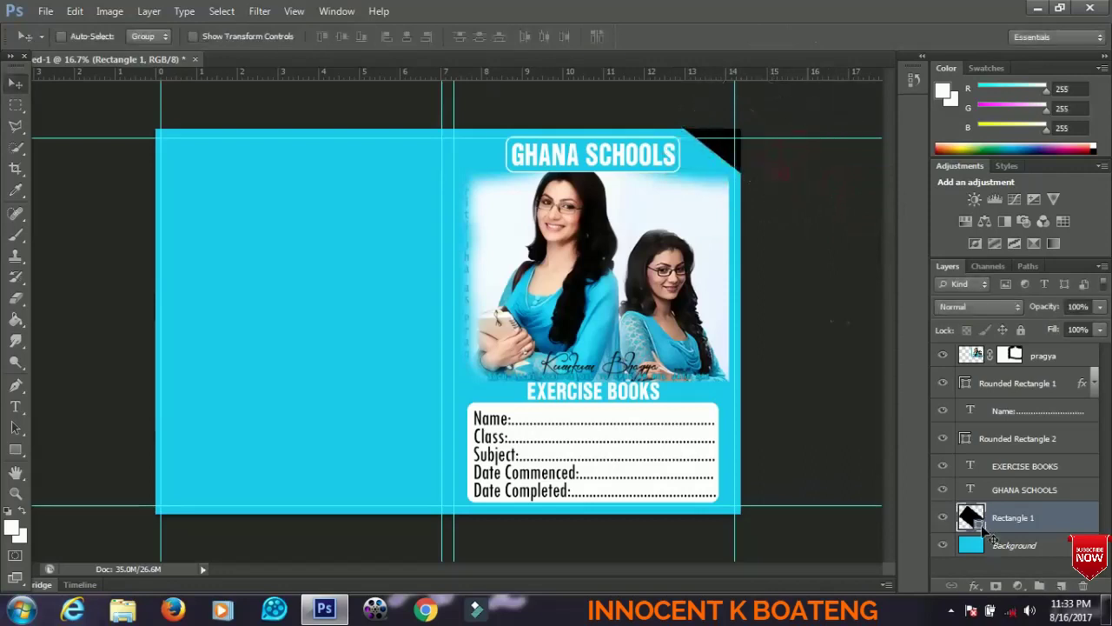
# Change the fill colour of the corner rectangle to f96132
pyautogui.doubleClick(980, 525)
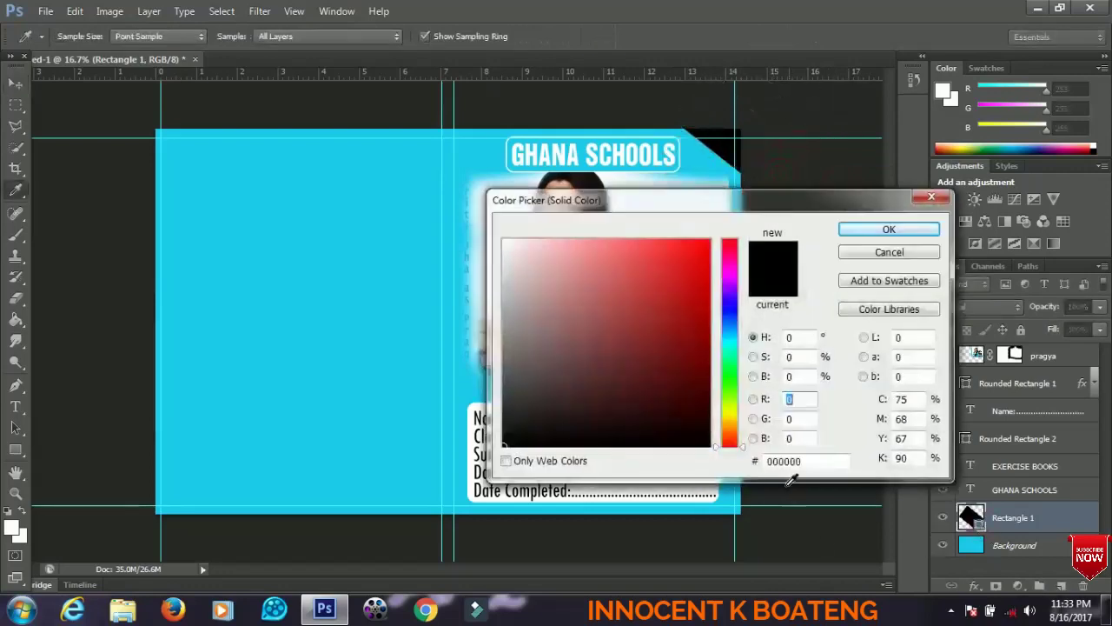
pyautogui.moveTo(812, 461); pyautogui.dragTo(651, 456)
pyautogui.write('f')
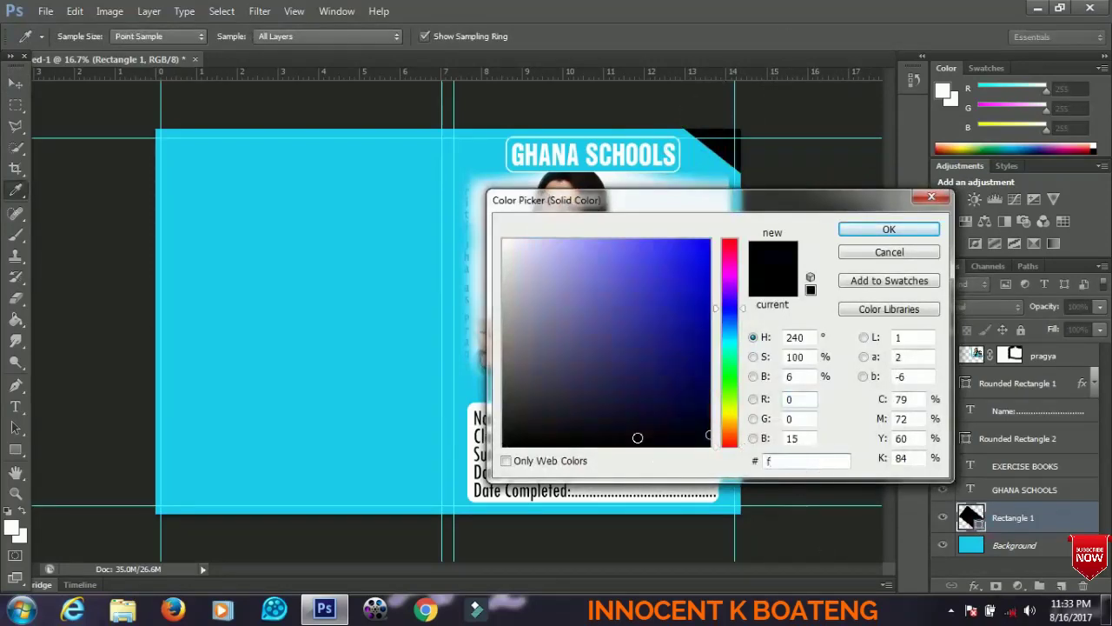
pyautogui.write('9')
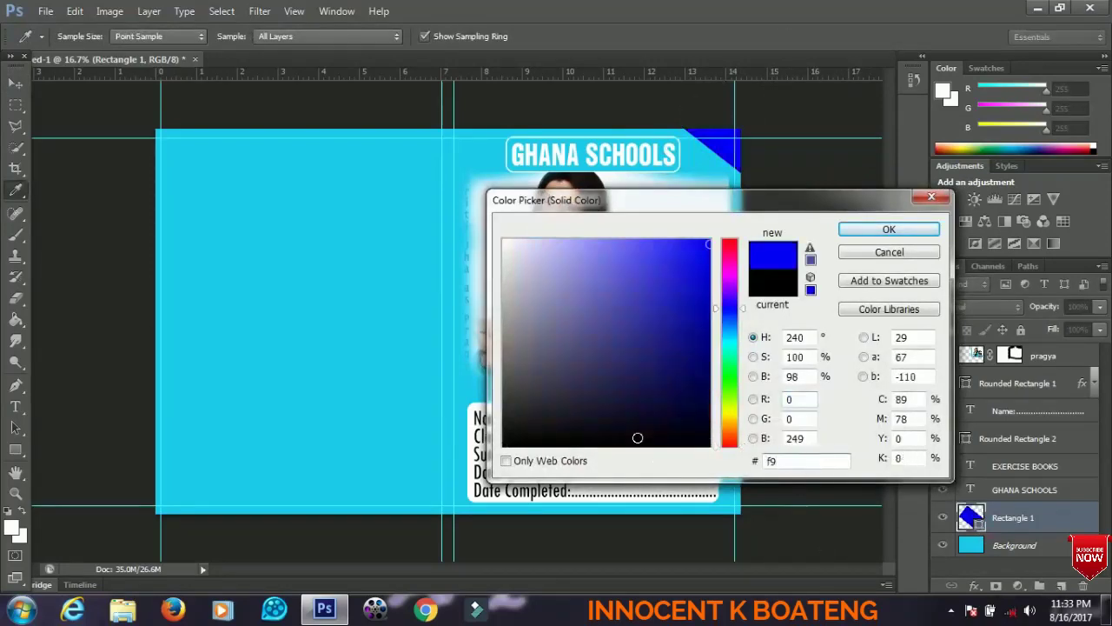
pyautogui.write('6132')
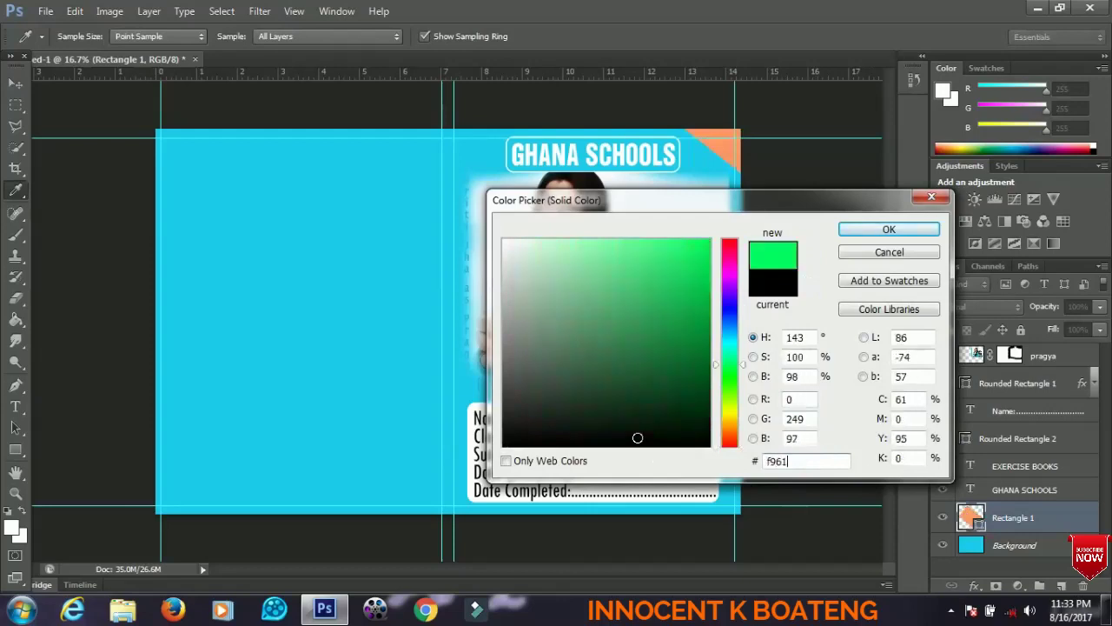
pyautogui.click(885, 230)
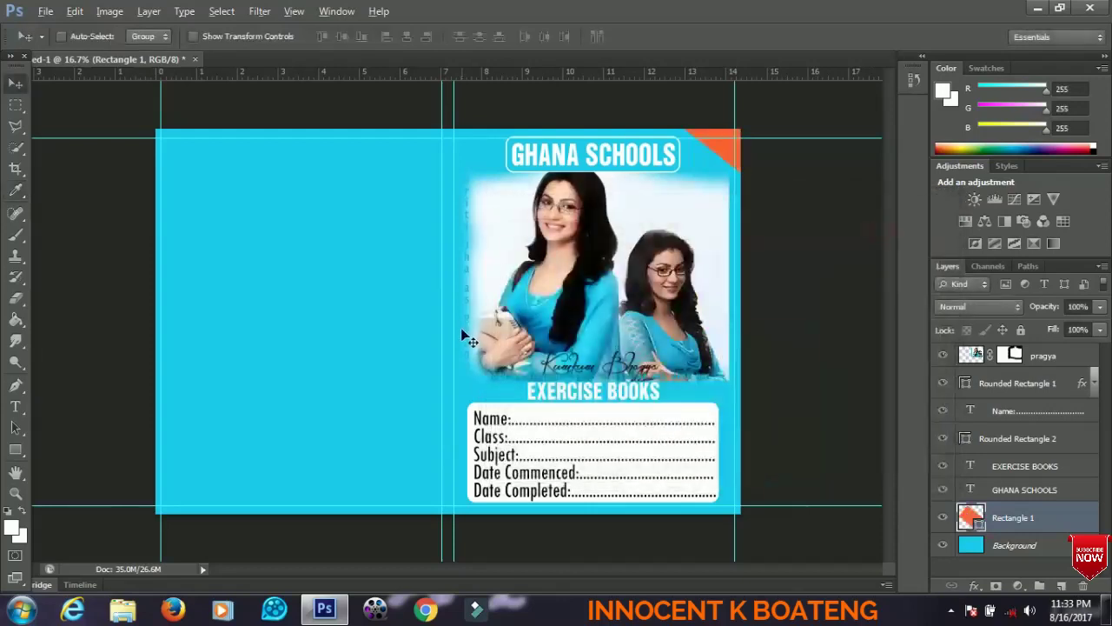
# Draw a rectangle about 2070 × 2705 px within the back panel's guides and fill it with white (ffffff)
pyautogui.scroll(-1, 462, 334)
pyautogui.hotkey('ctrl', '+')
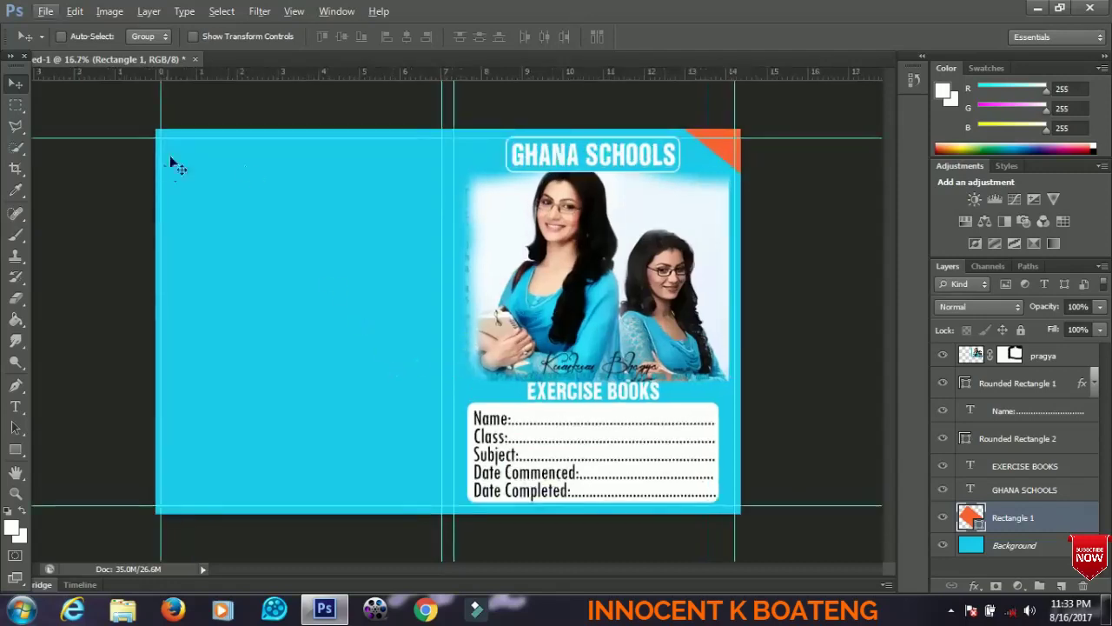
pyautogui.click(15, 450)
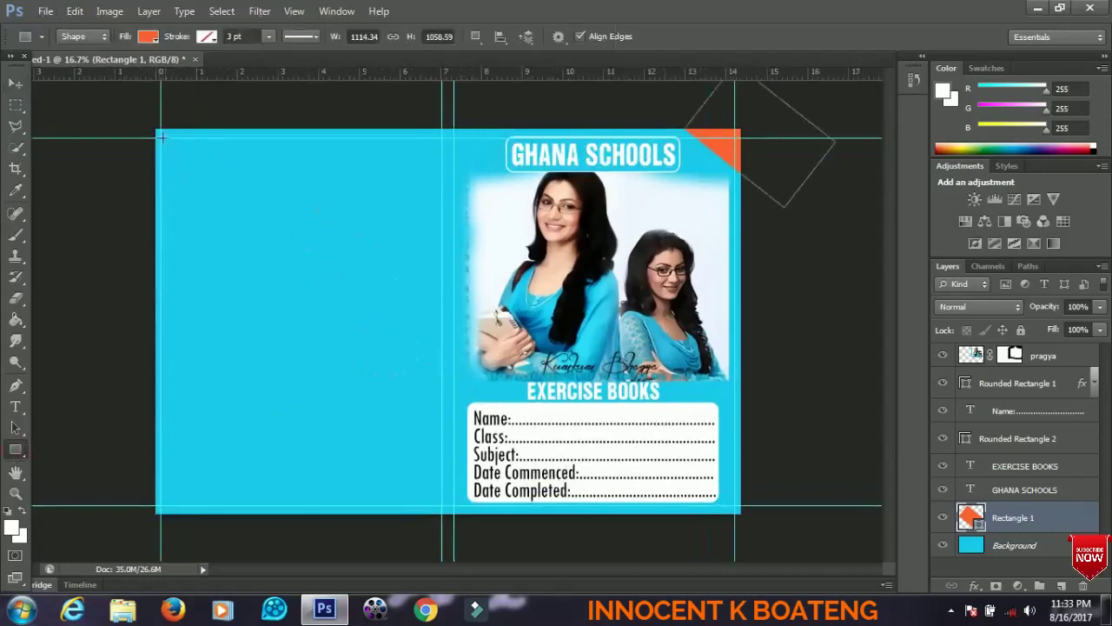
pyautogui.moveTo(162, 137); pyautogui.dragTo(438, 506)
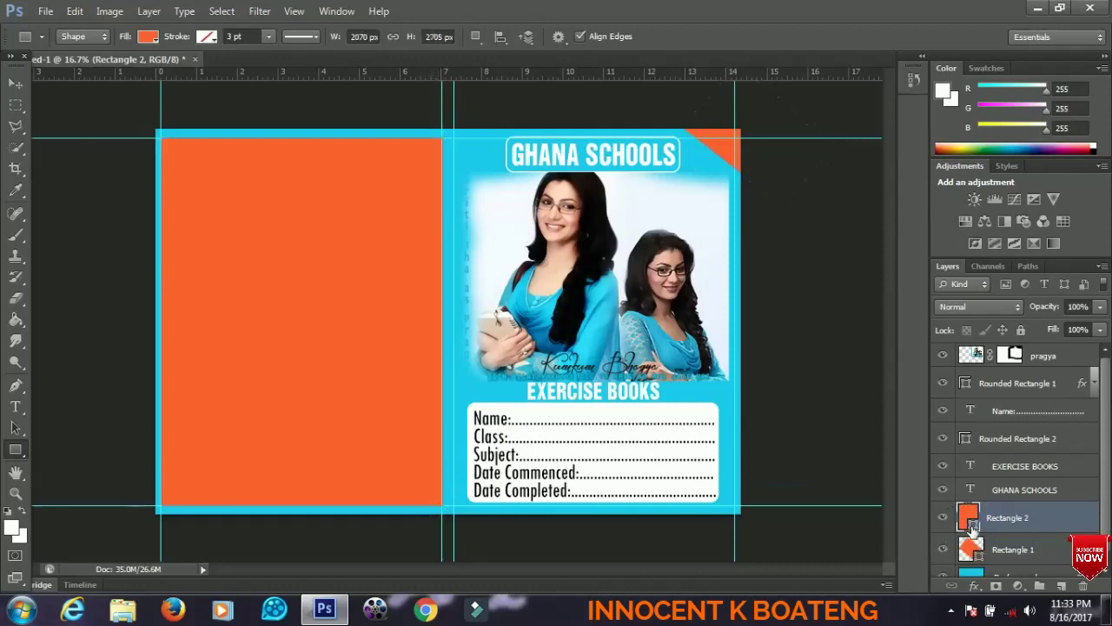
pyautogui.doubleClick(972, 520)
pyautogui.moveTo(708, 329); pyautogui.dragTo(434, 160)
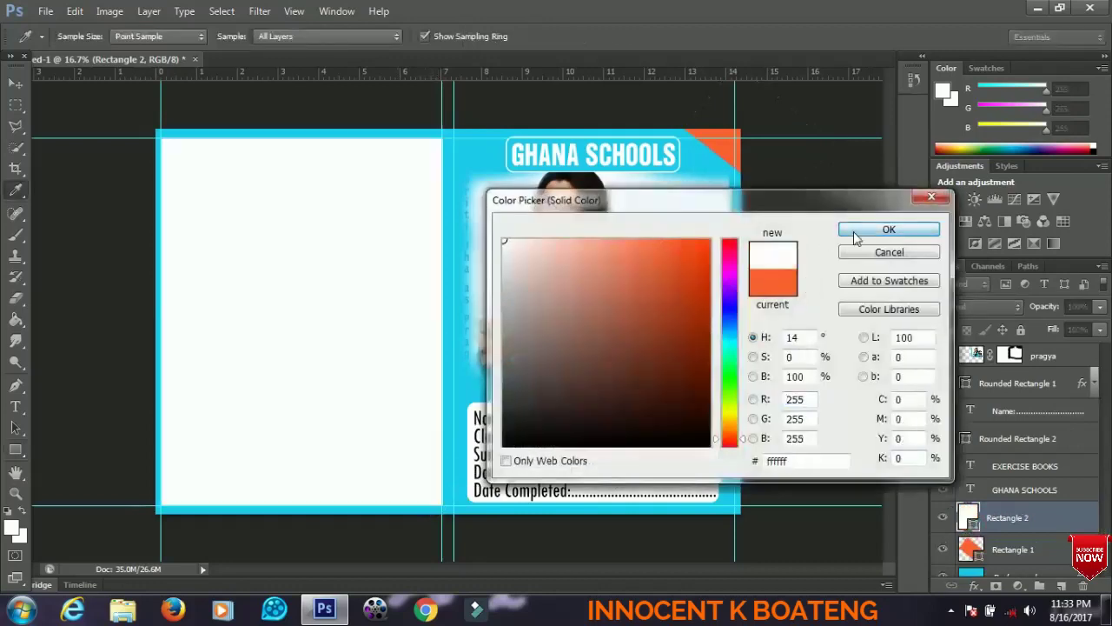
pyautogui.click(889, 230)
pyautogui.press('v')
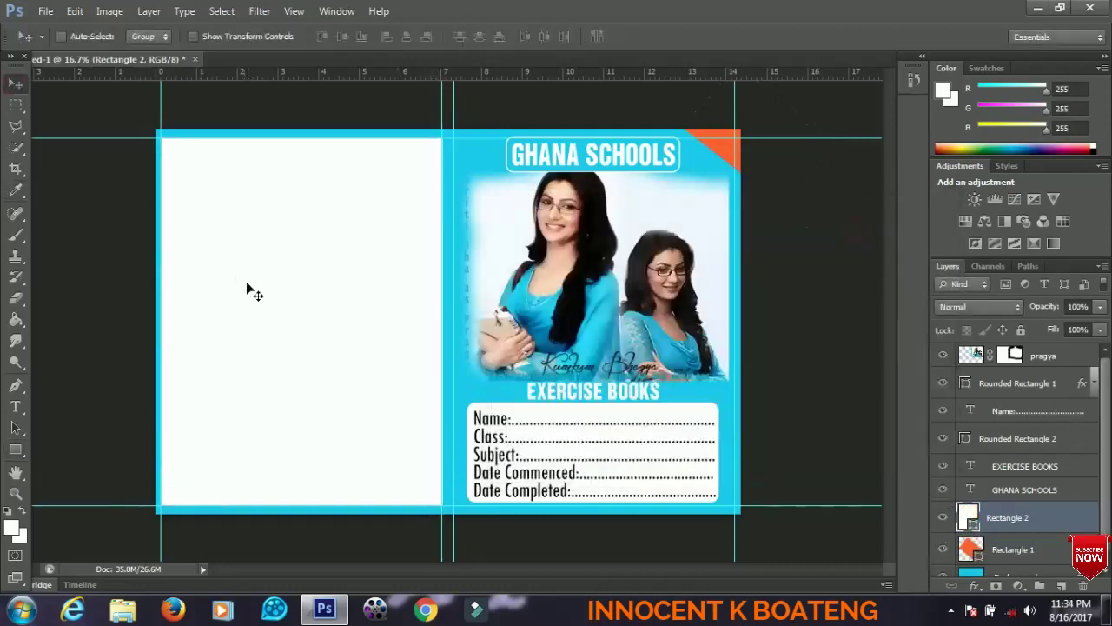
# Switch to the Book Cover folder on the desktop and open back.tif in Photoshop
pyautogui.scroll(5, 378, 235)
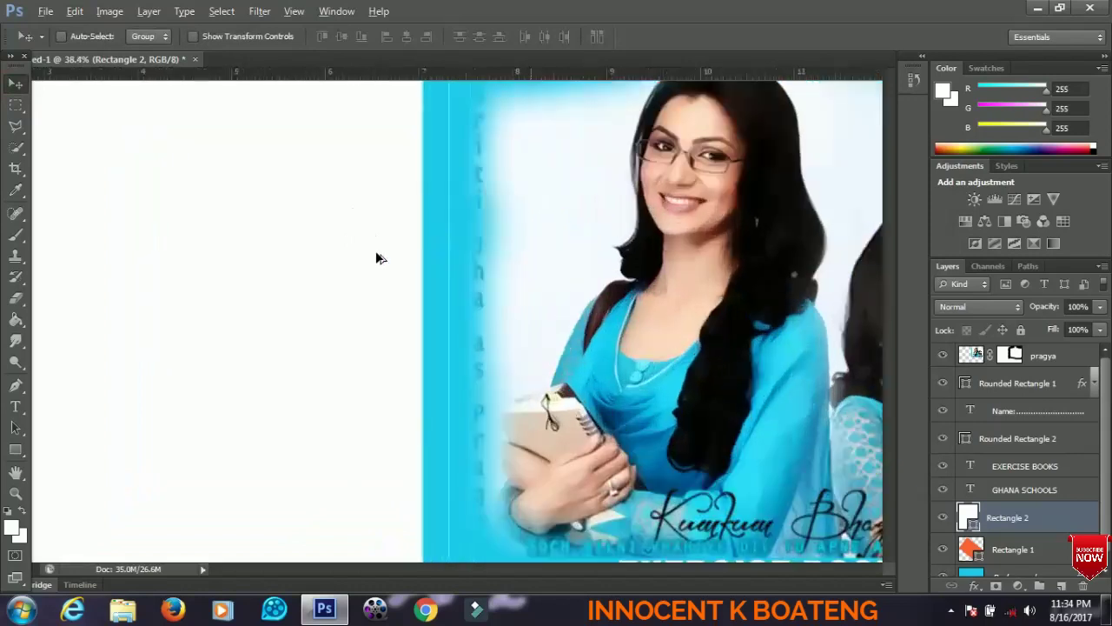
pyautogui.scroll(-5, 376, 257)
pyautogui.scroll(-1, 376, 257)
pyautogui.scroll(1, 376, 258)
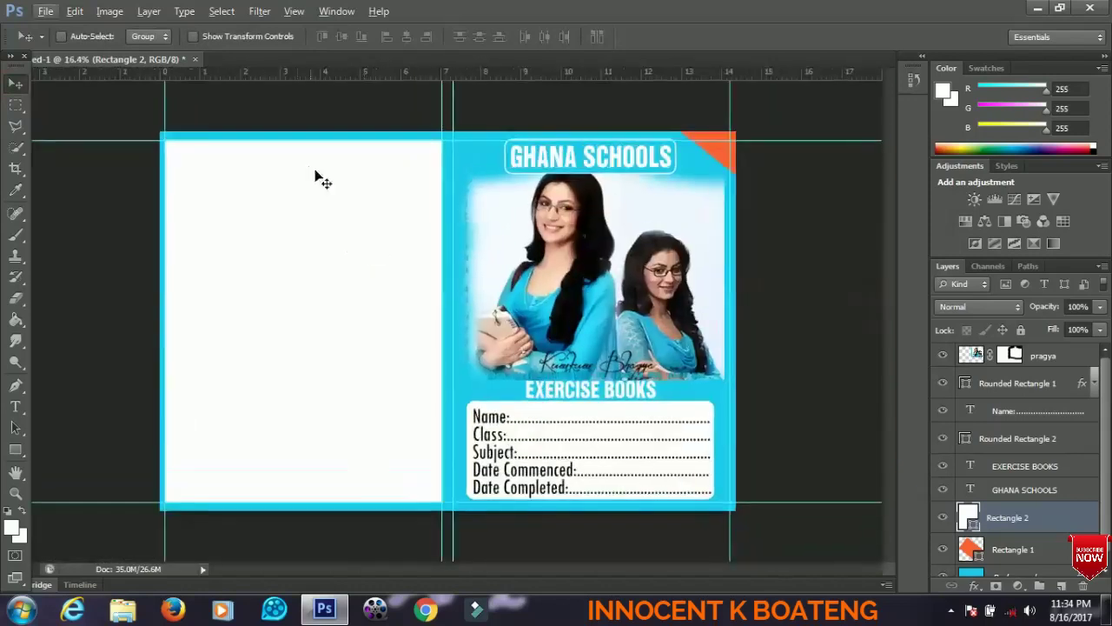
pyautogui.click(1036, 7)
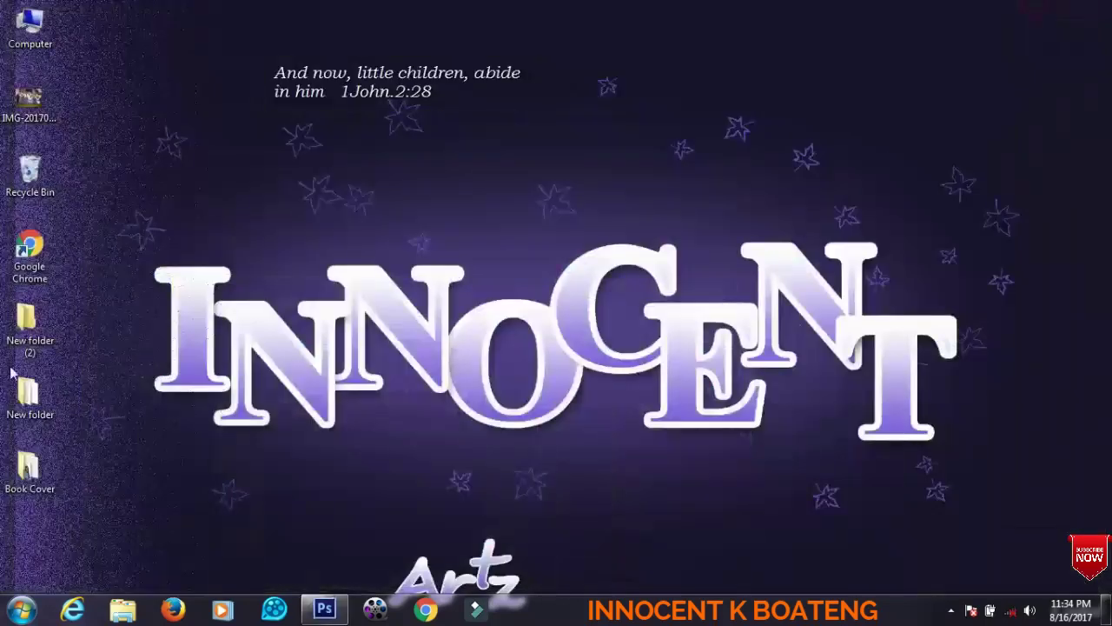
pyautogui.doubleClick(30, 474)
pyautogui.click(222, 133)
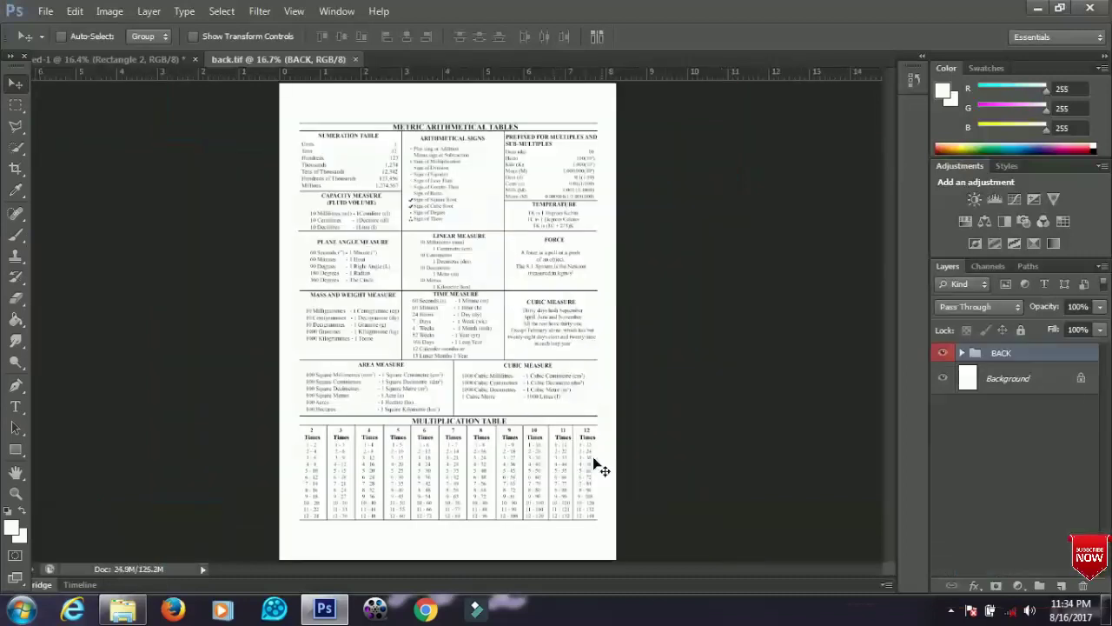
# Copy the BACK group from back.tif onto the cover's back panel and scale it to 81.46%
pyautogui.click(165, 59)
pyautogui.moveTo(193, 90); pyautogui.dragTo(362, 405)
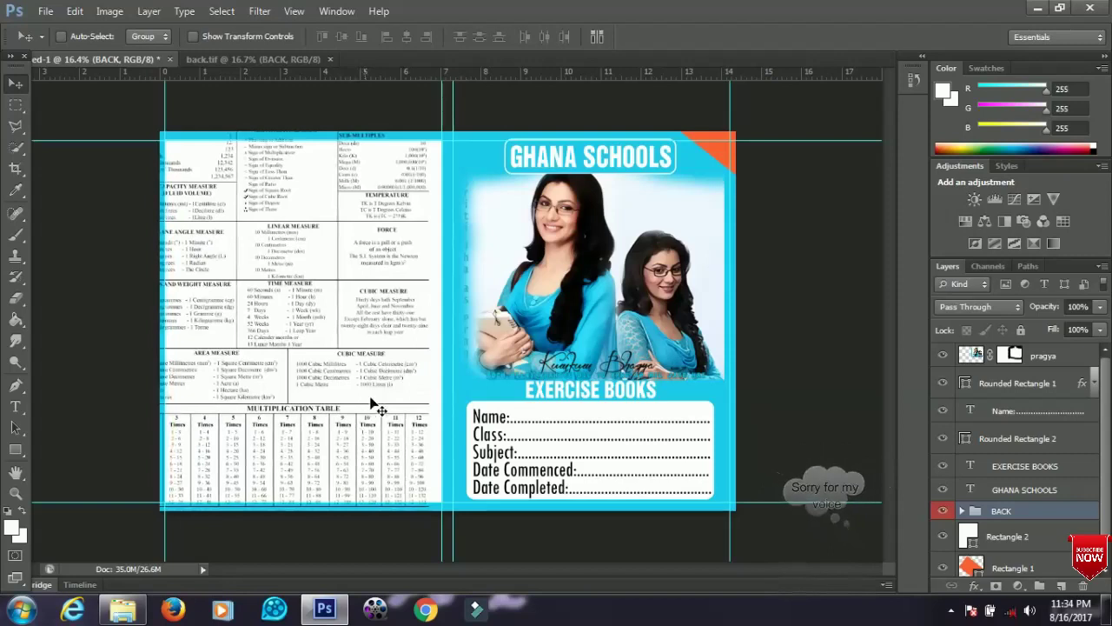
pyautogui.hotkey('ctrl', 't')
pyautogui.moveTo(437, 516); pyautogui.dragTo(404, 472)
pyautogui.press('Return')
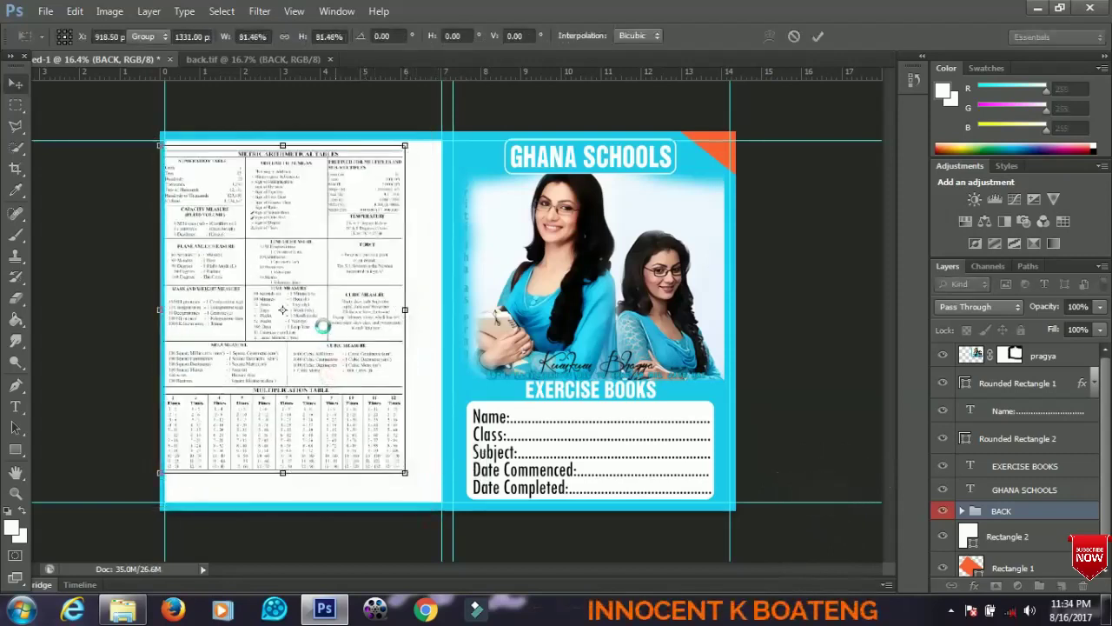
# Centre the arithmetic tables on the white rectangle and enlarge them to about 106.6% so they nearly fill it
pyautogui.moveTo(325, 325); pyautogui.dragTo(349, 331)
pyautogui.hotkey('ctrl', 't')
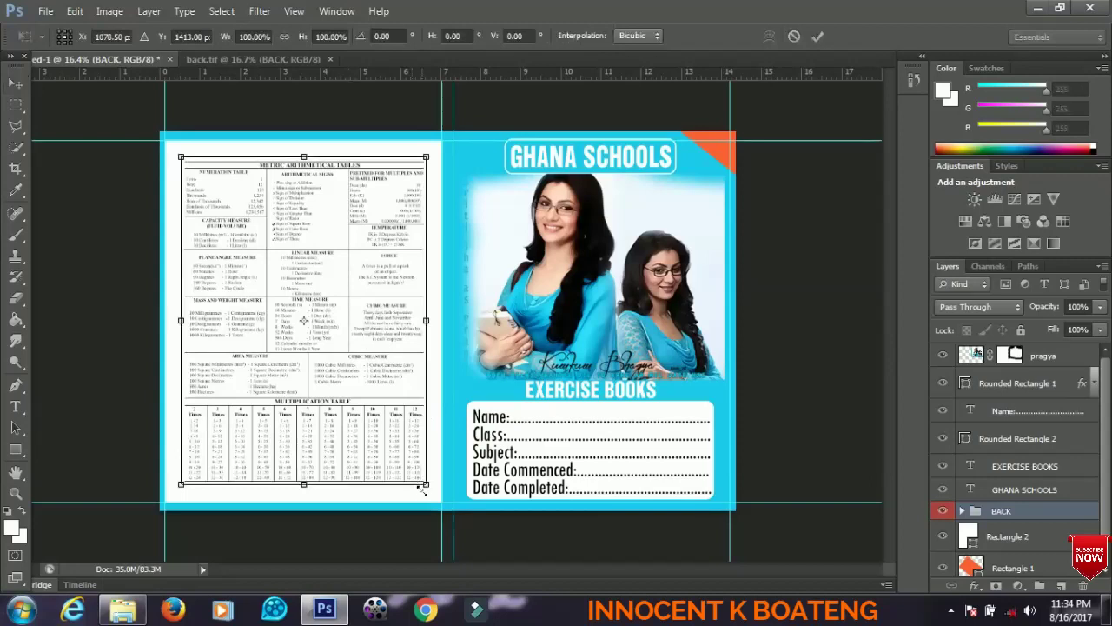
pyautogui.moveTo(432, 491); pyautogui.dragTo(439, 502)
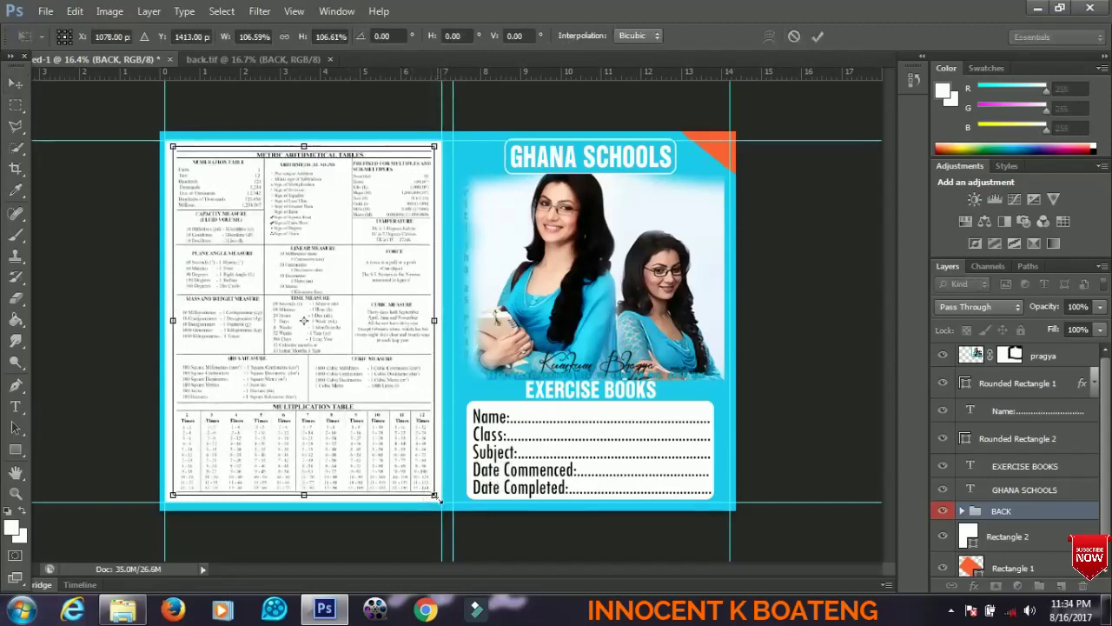
pyautogui.press('Return')
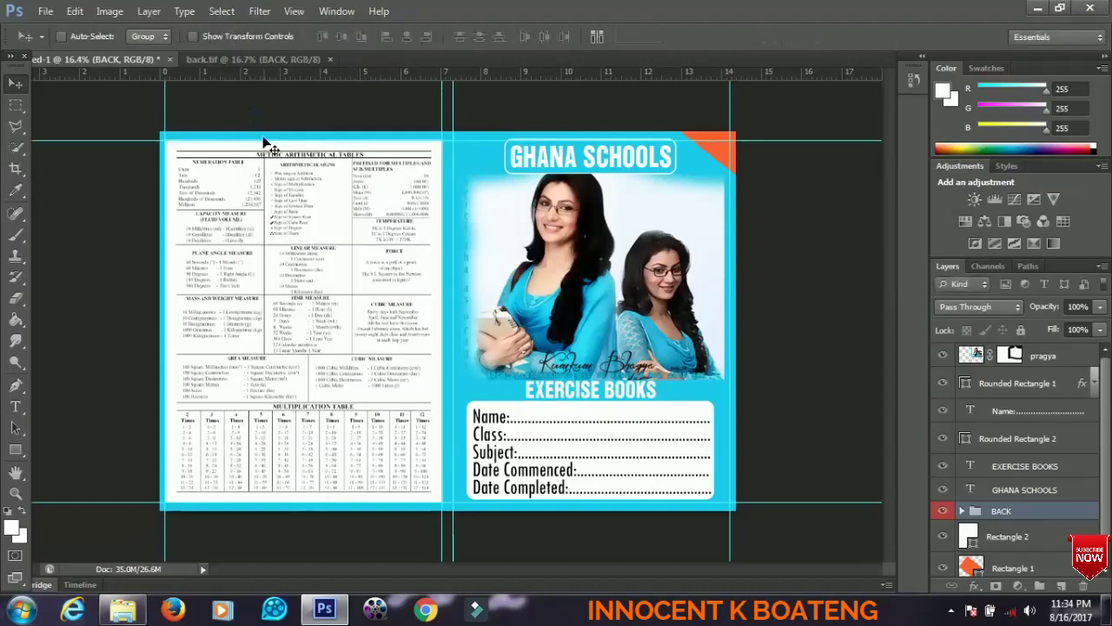
pyautogui.scroll(3, 287, 144)
pyautogui.scroll(-6, 293, 173)
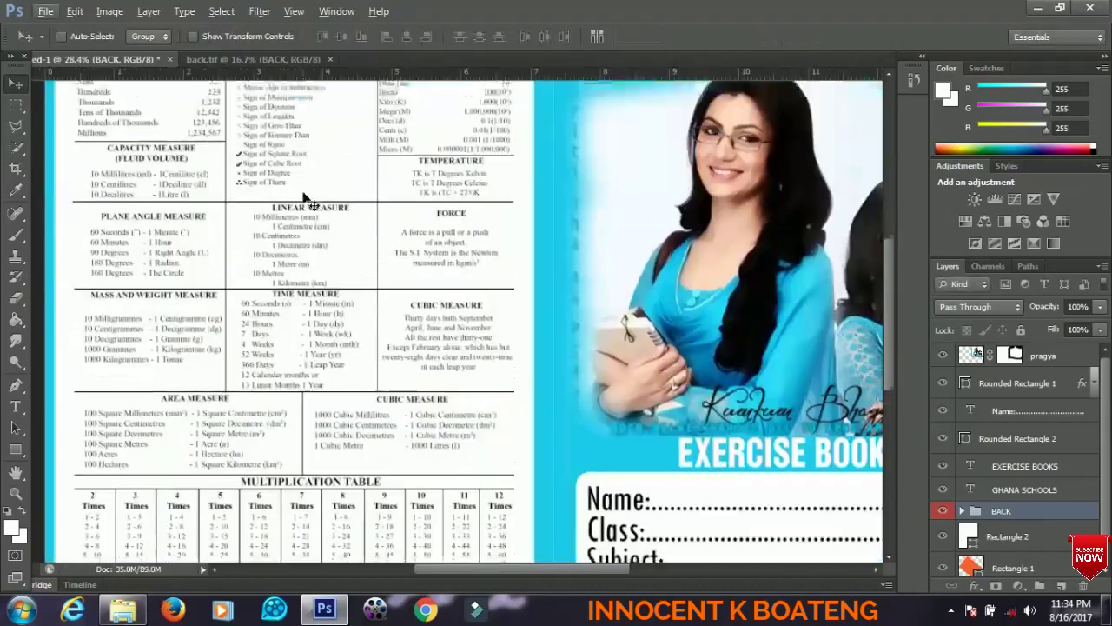
pyautogui.scroll(-3, 300, 325)
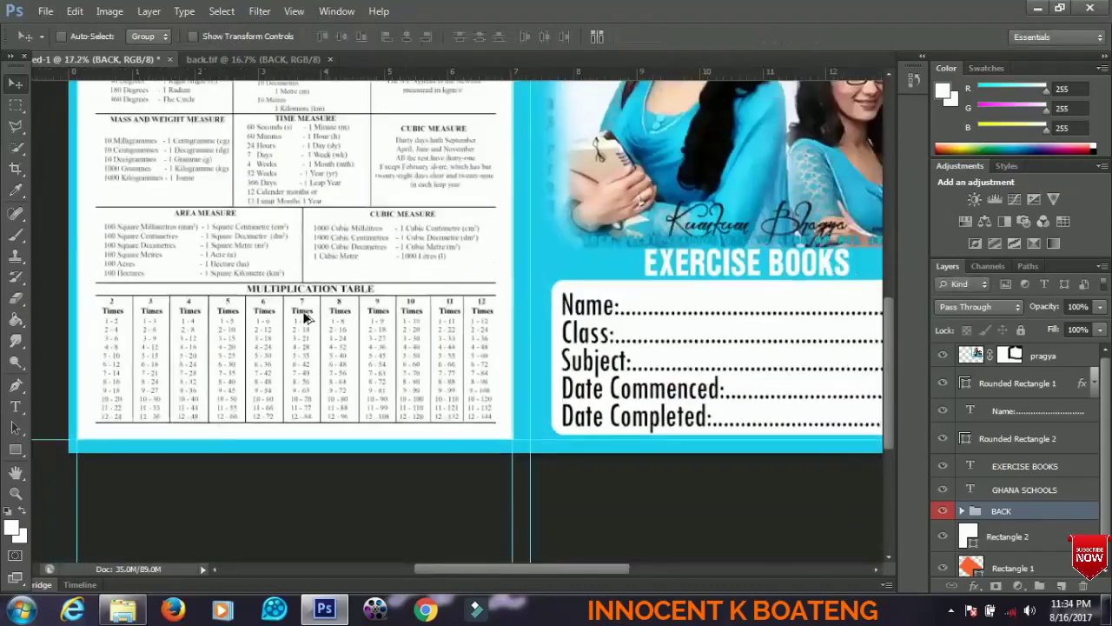
pyautogui.scroll(1, 306, 319)
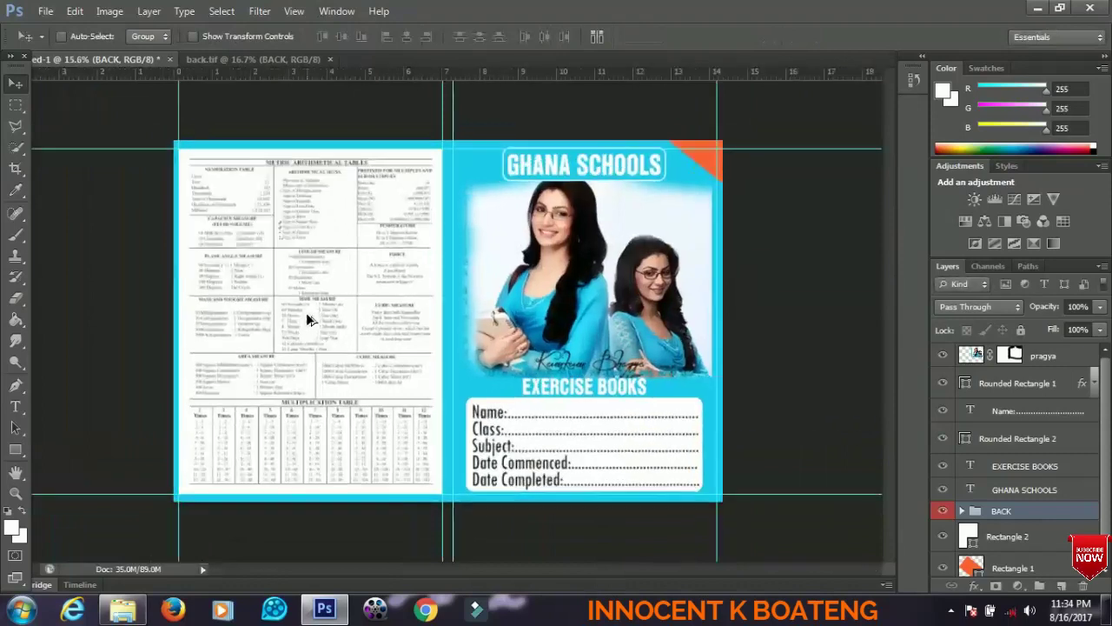
pyautogui.scroll(1, 317, 323)
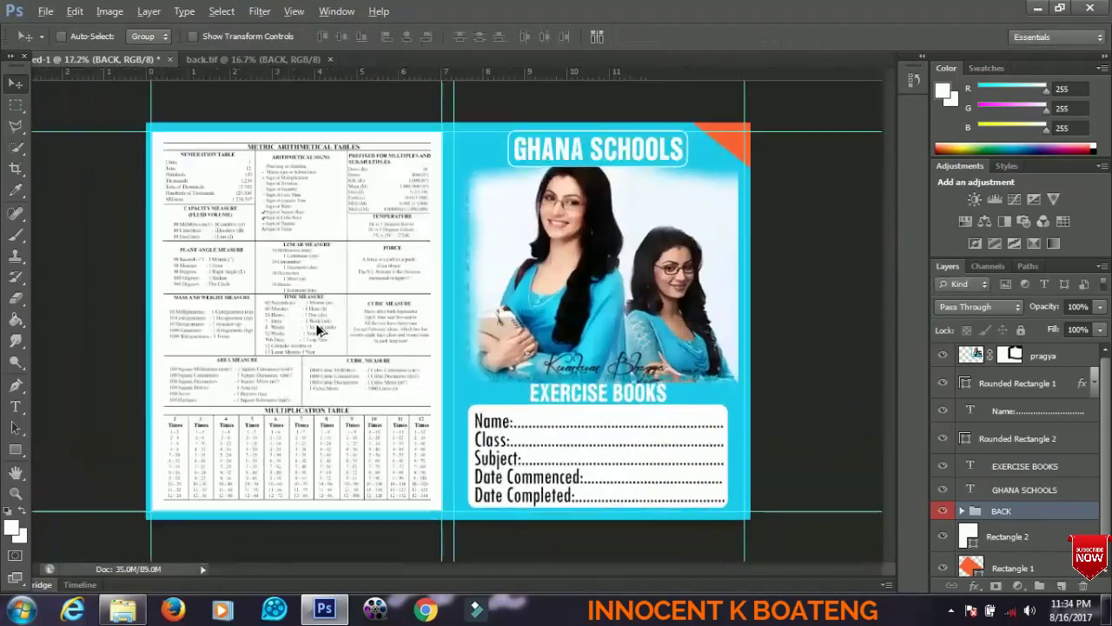